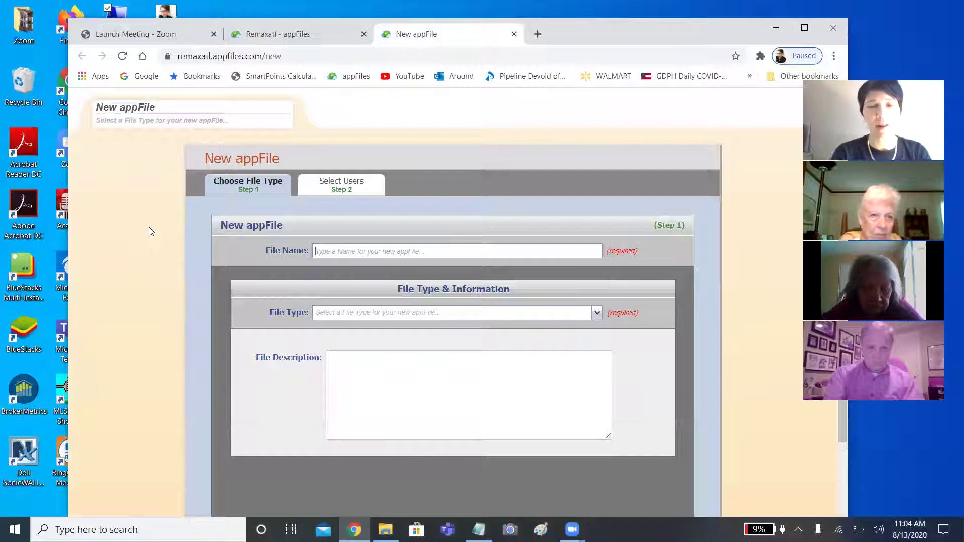
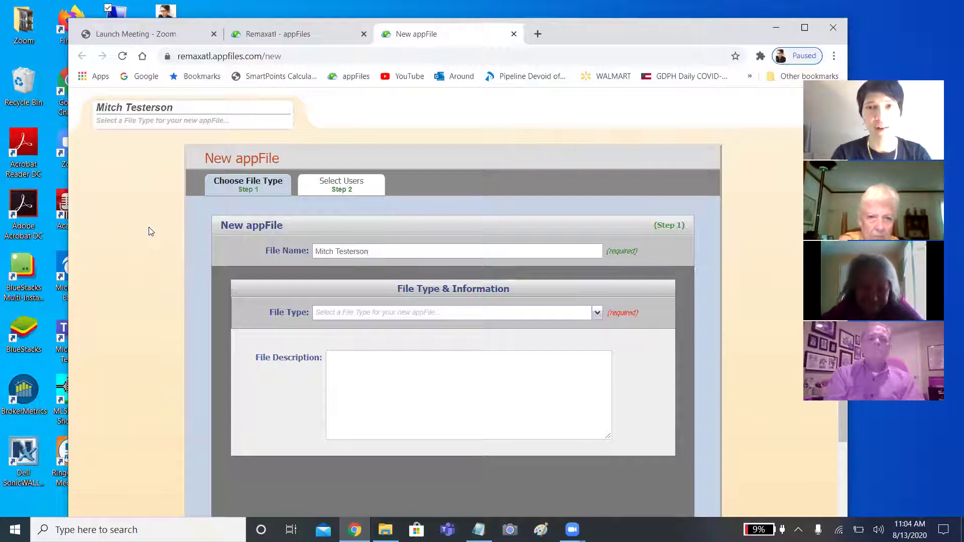
# Name the file after the customer, choose the Referral file type, and enter the customer's full name.
pyautogui.click(486, 319)
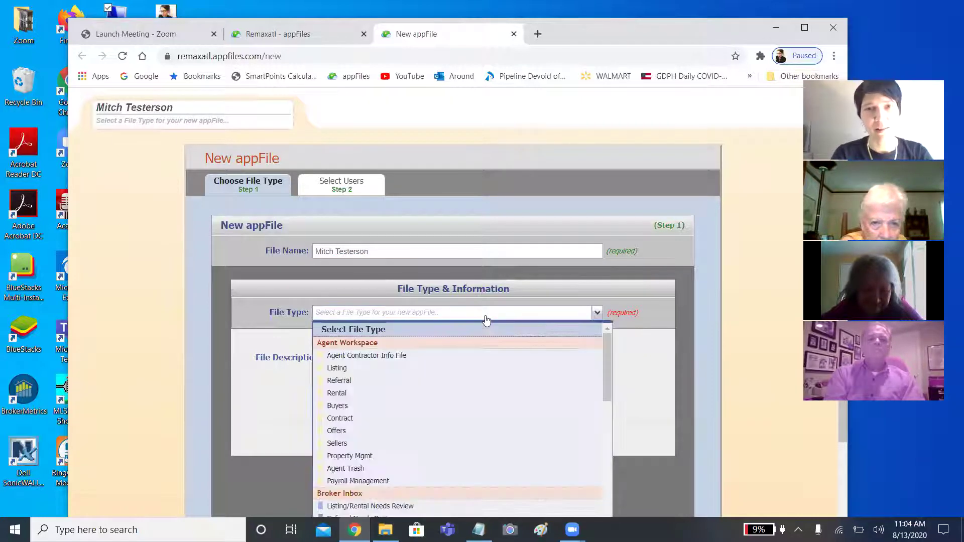
pyautogui.click(350, 384)
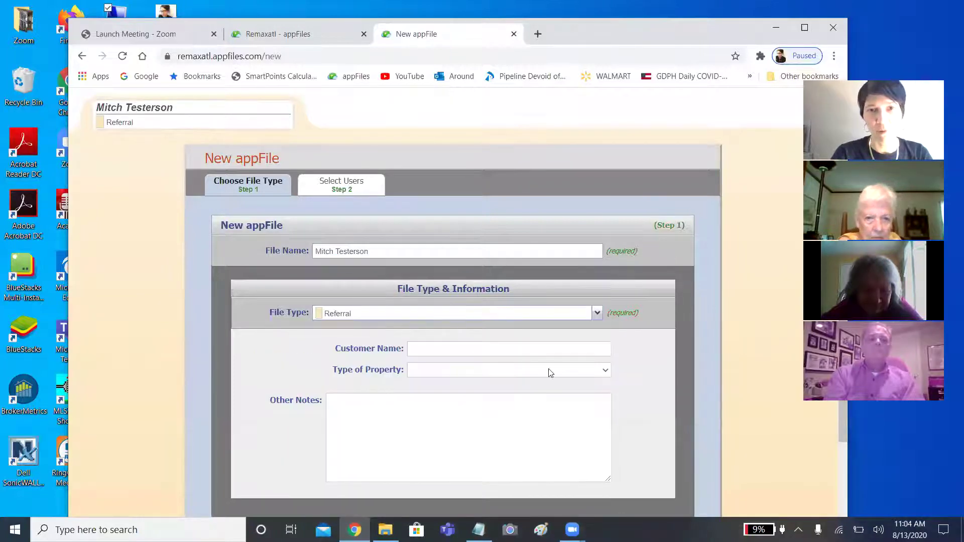
pyautogui.click(453, 345)
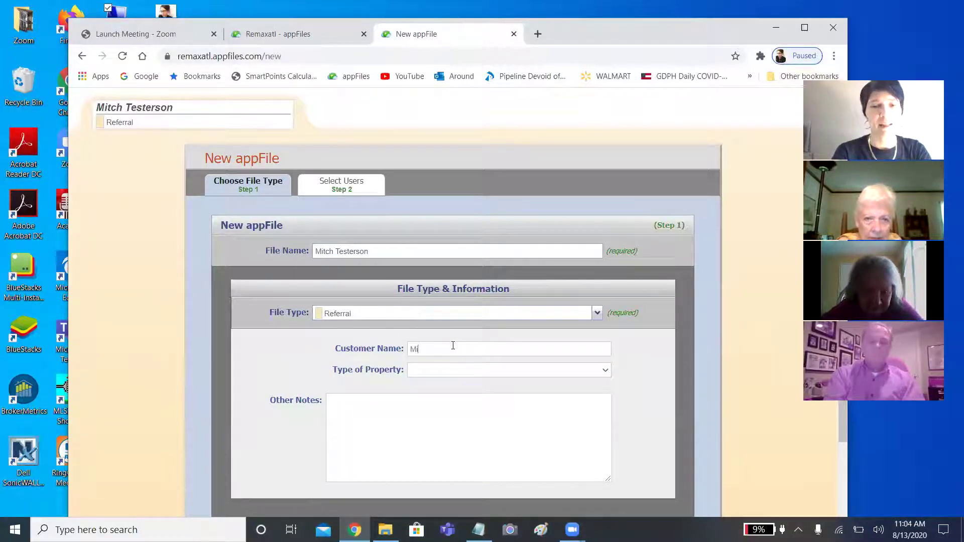
# Set the property type to Apartment and continue to Step 2.
pyautogui.scroll(-2, 489, 361)
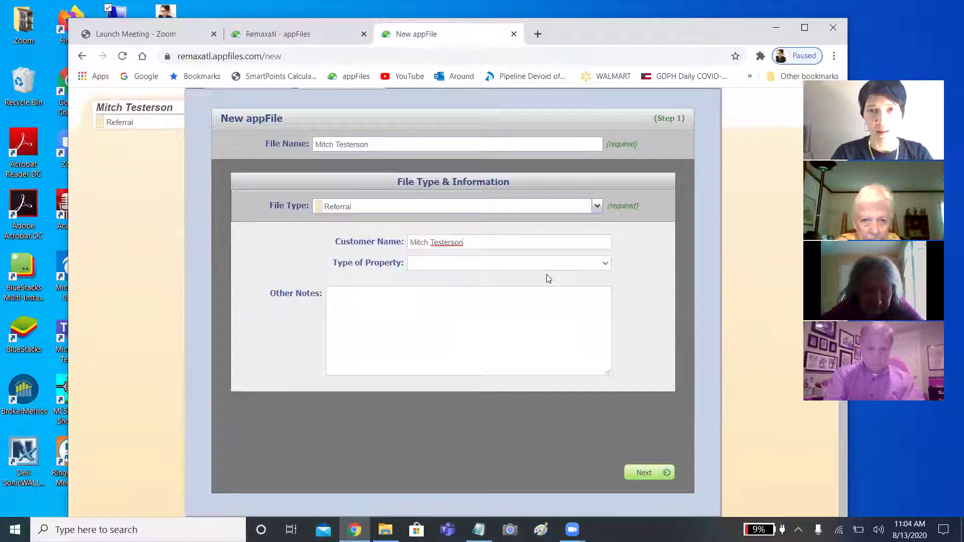
pyautogui.click(540, 271)
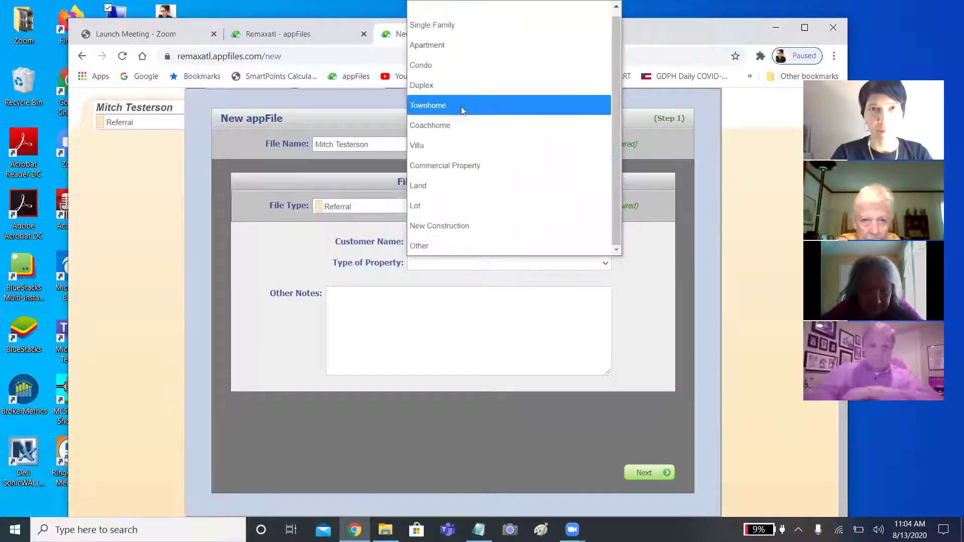
pyautogui.click(449, 45)
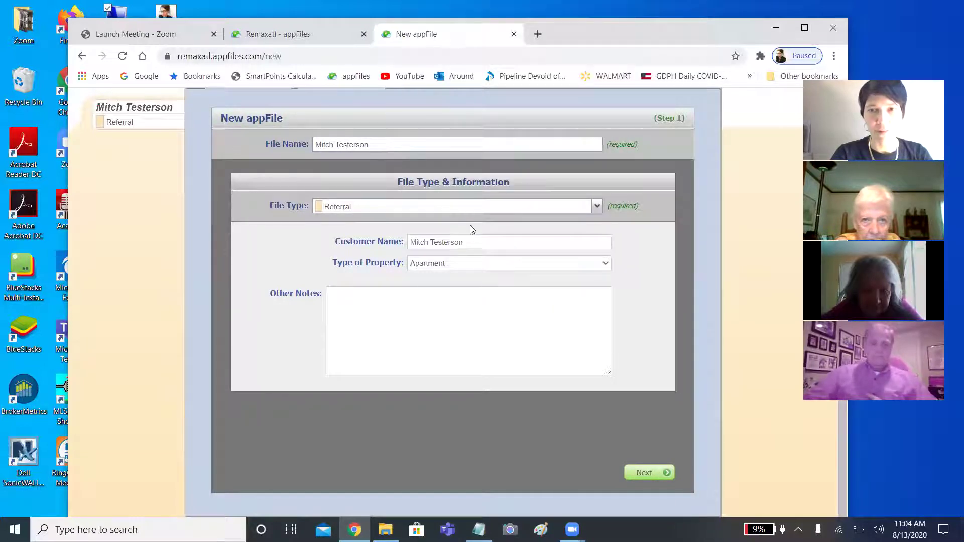
pyautogui.click(634, 477)
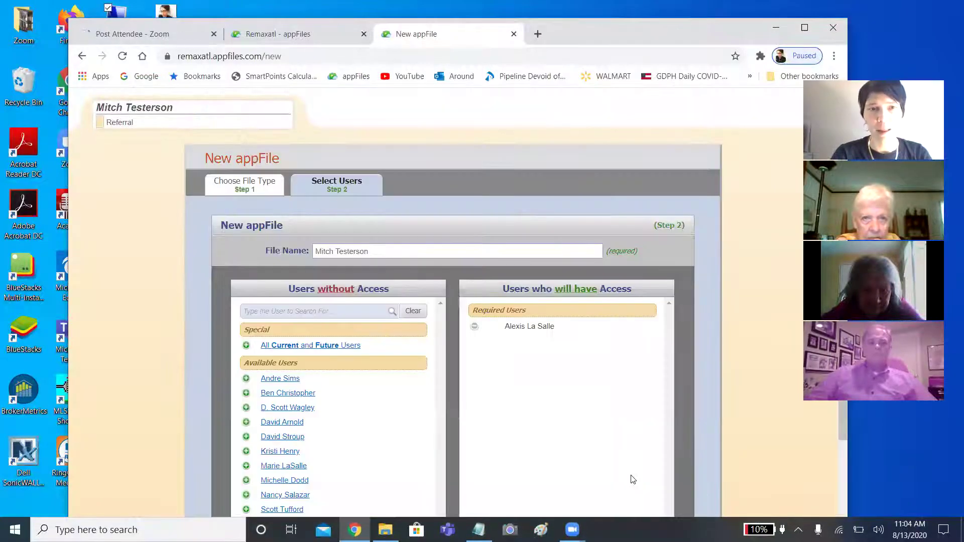
# Create the appFile from Step 2, maximize the browser, and open the Add Forms dialog.
pyautogui.scroll(-2, 651, 362)
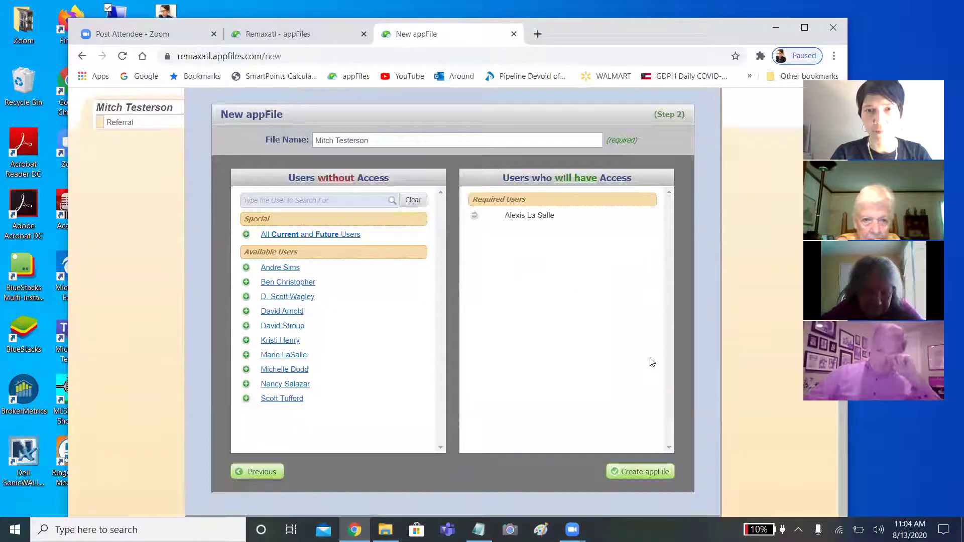
pyautogui.click(640, 470)
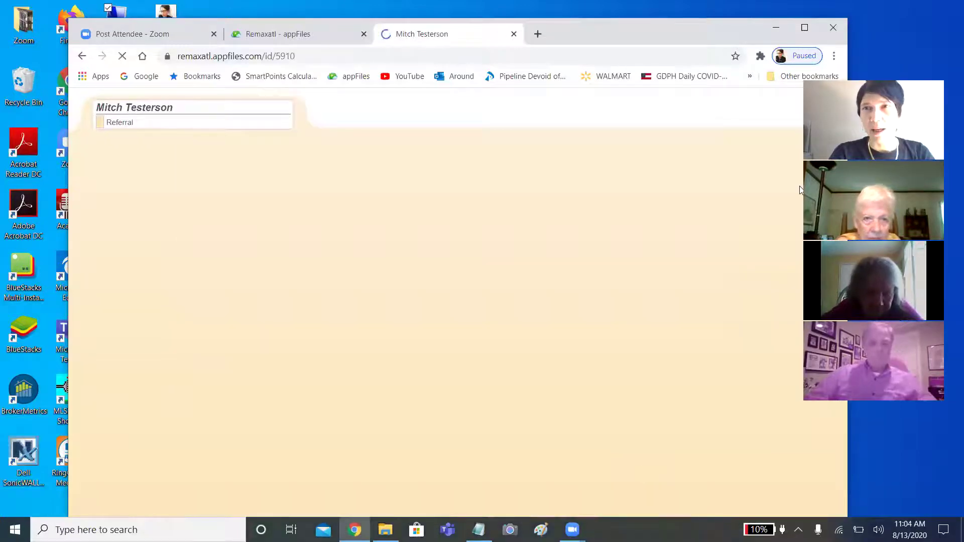
pyautogui.click(803, 25)
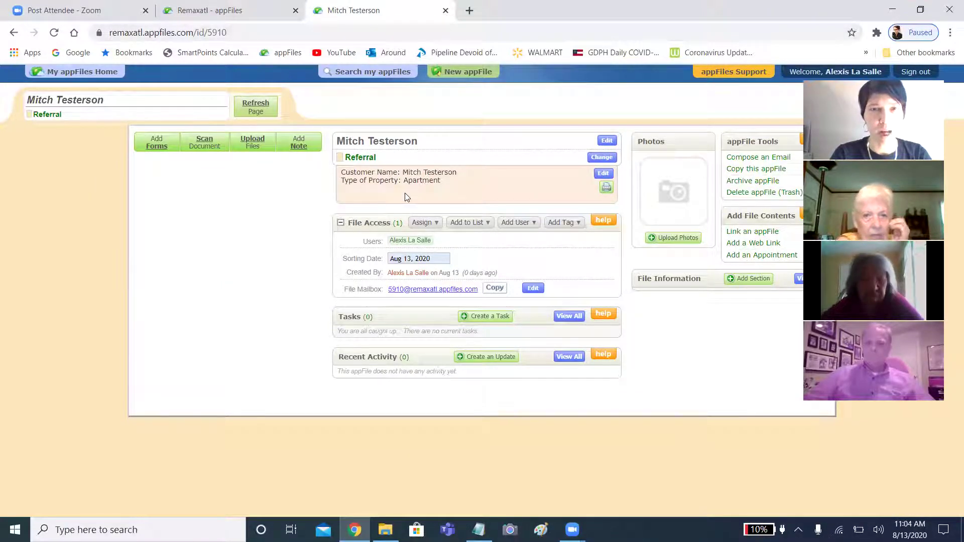
pyautogui.click(158, 140)
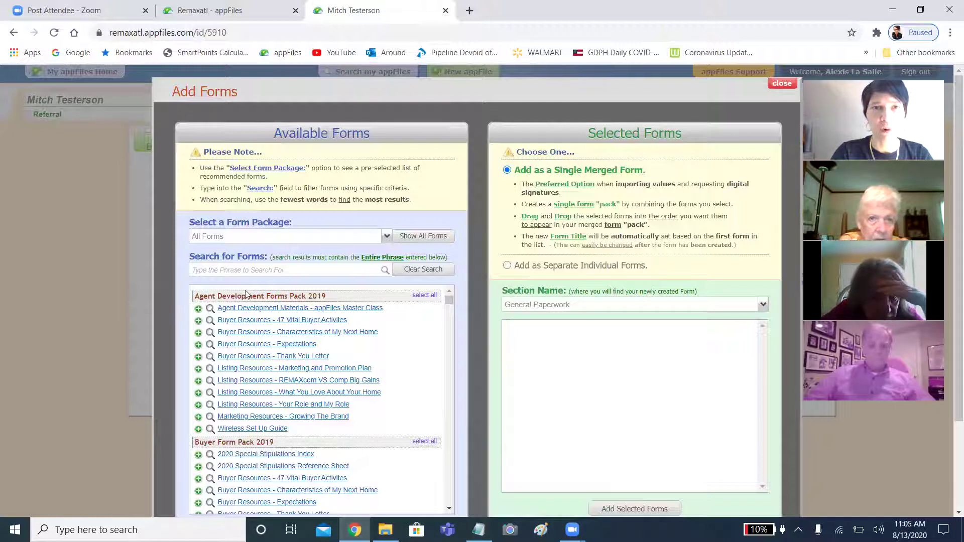
# Search the forms for 'purchase' and add F201 - Purchase and Sale Agreement to the merged form.
pyautogui.click(246, 271)
pyautogui.write('rmaa')
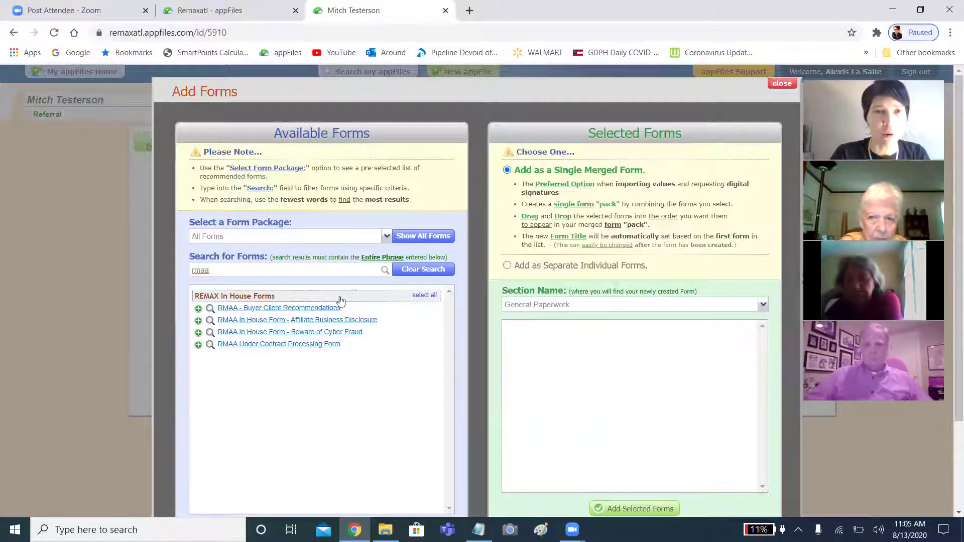
pyautogui.press('BackSpace')
pyautogui.press('BackSpace')
pyautogui.press('BackSpace')
pyautogui.press('BackSpace')
pyautogui.write('pur')
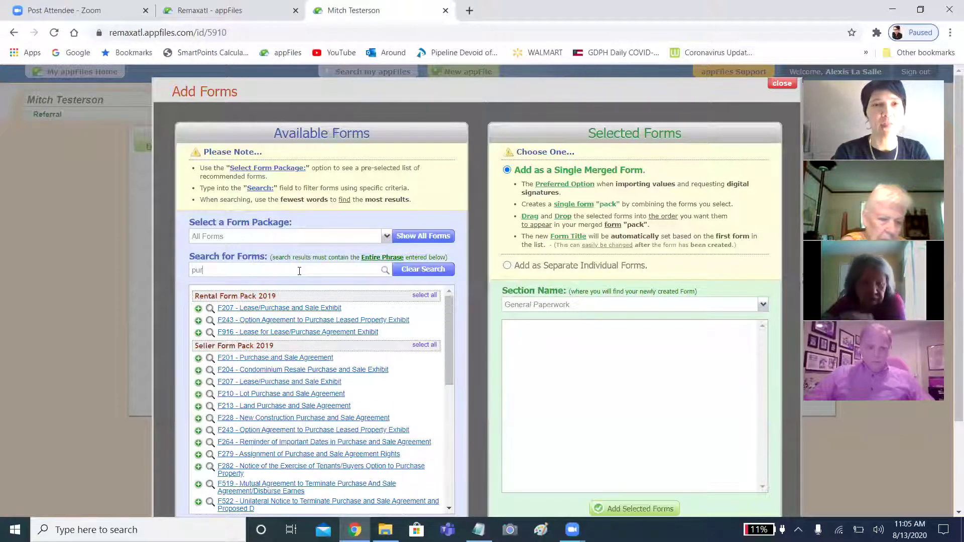
pyautogui.write('chase')
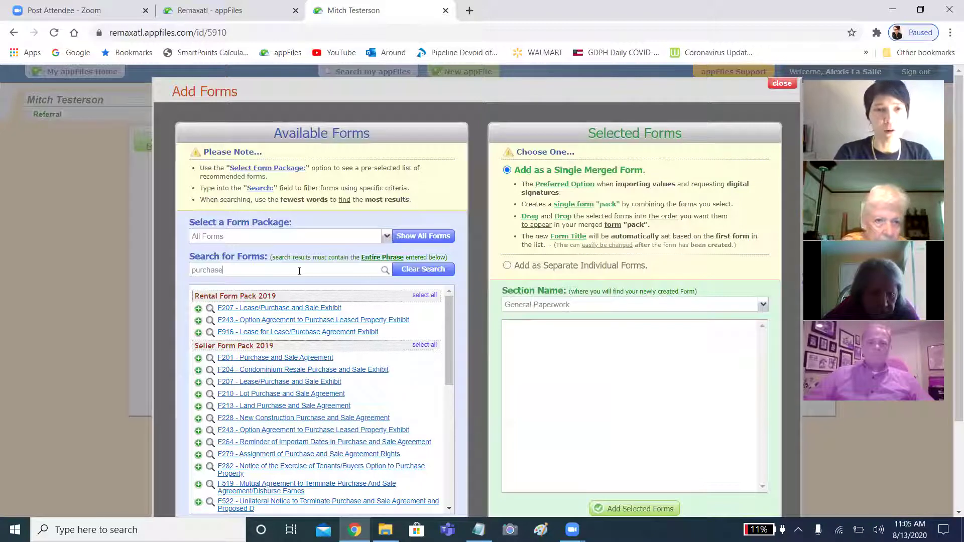
pyautogui.press('BackSpace')
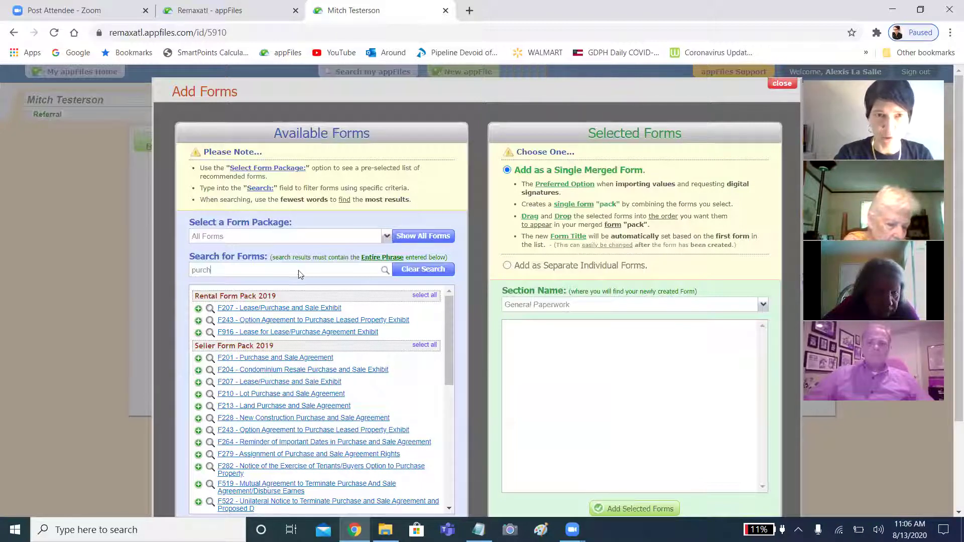
pyautogui.press('BackSpace')
pyautogui.press('BackSpace')
pyautogui.press('BackSpace')
pyautogui.press('BackSpace')
pyautogui.press('BackSpace')
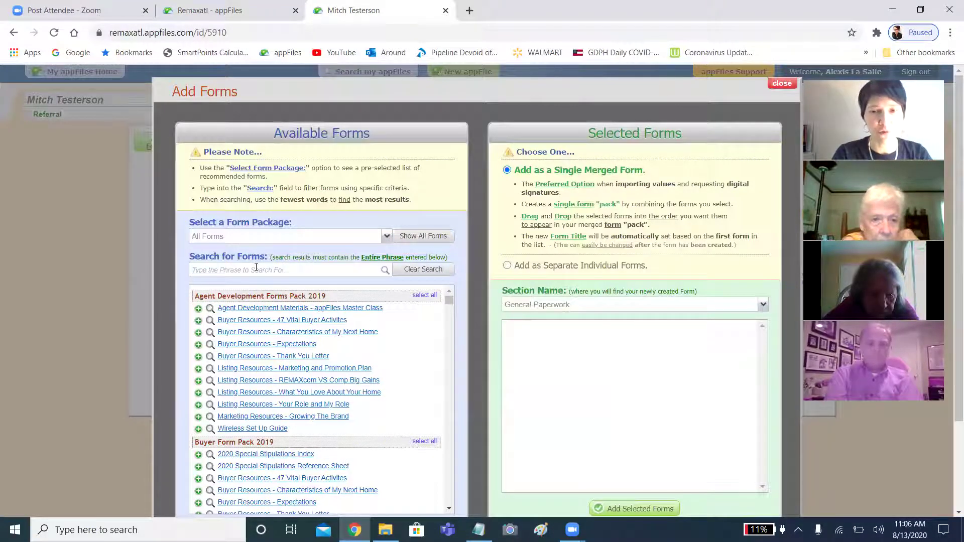
pyautogui.write('purch')
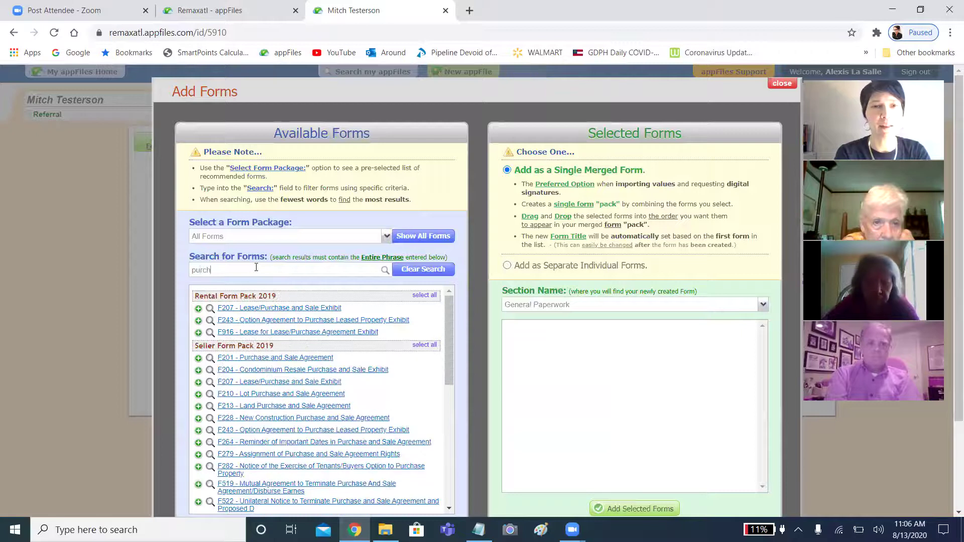
pyautogui.write('ase')
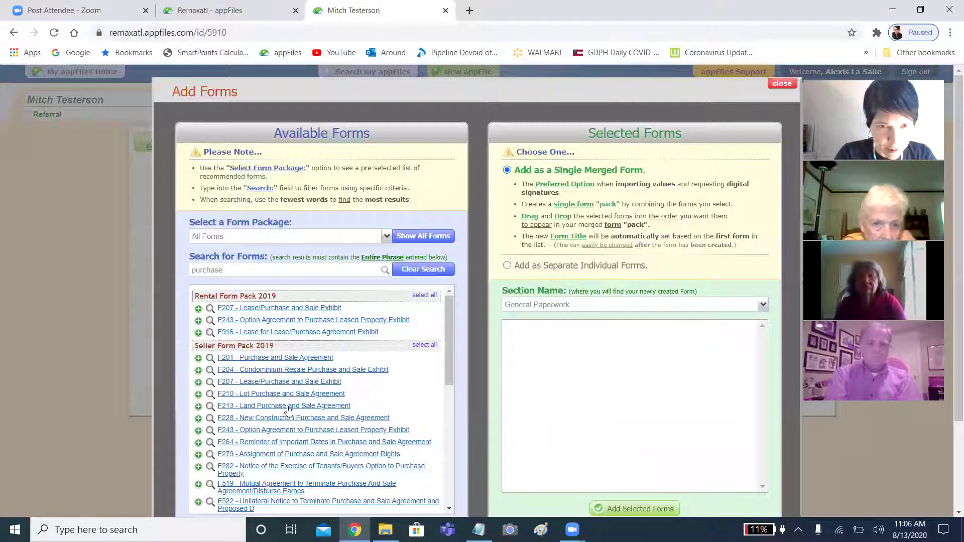
pyautogui.click(198, 359)
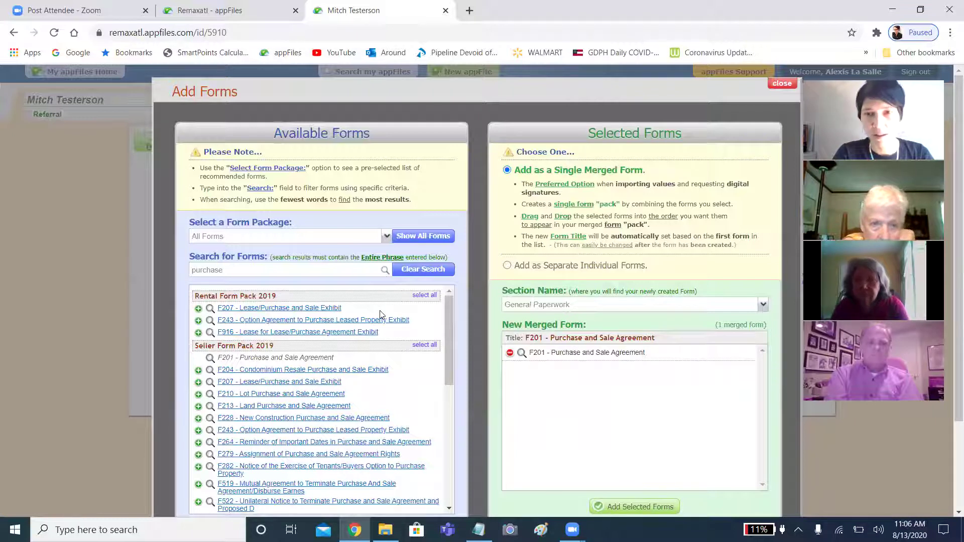
# Add the selected forms to the appFile under the chosen authorized agent.
pyautogui.click(608, 505)
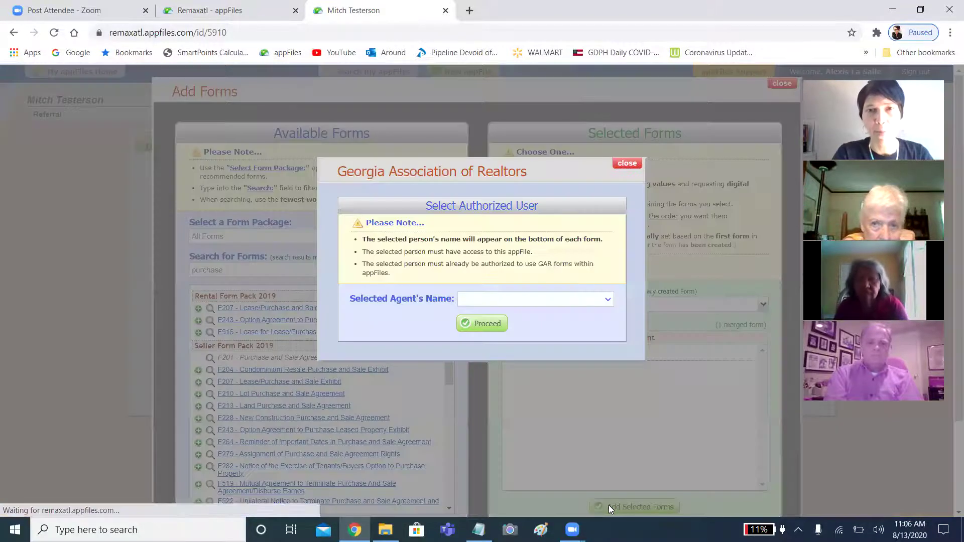
pyautogui.click(568, 305)
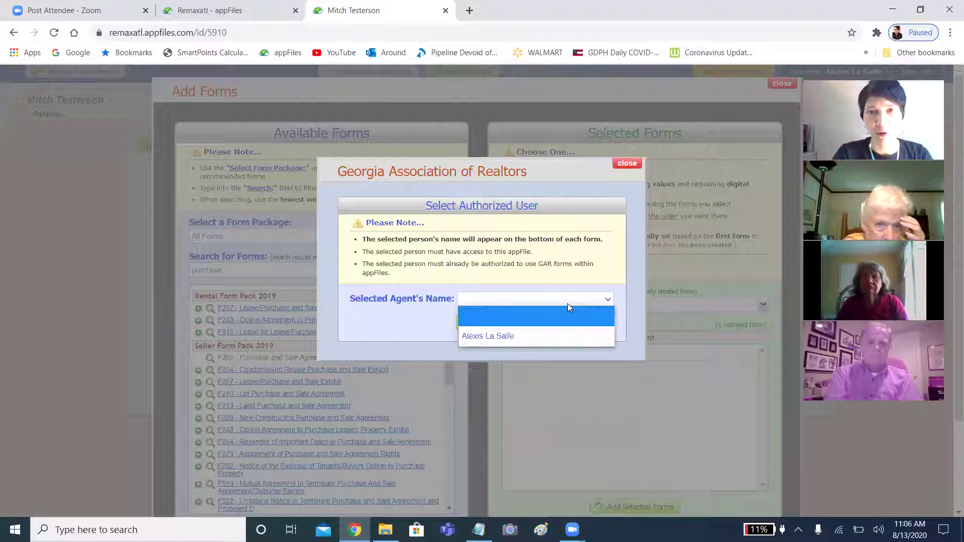
pyautogui.click(556, 339)
pyautogui.click(490, 325)
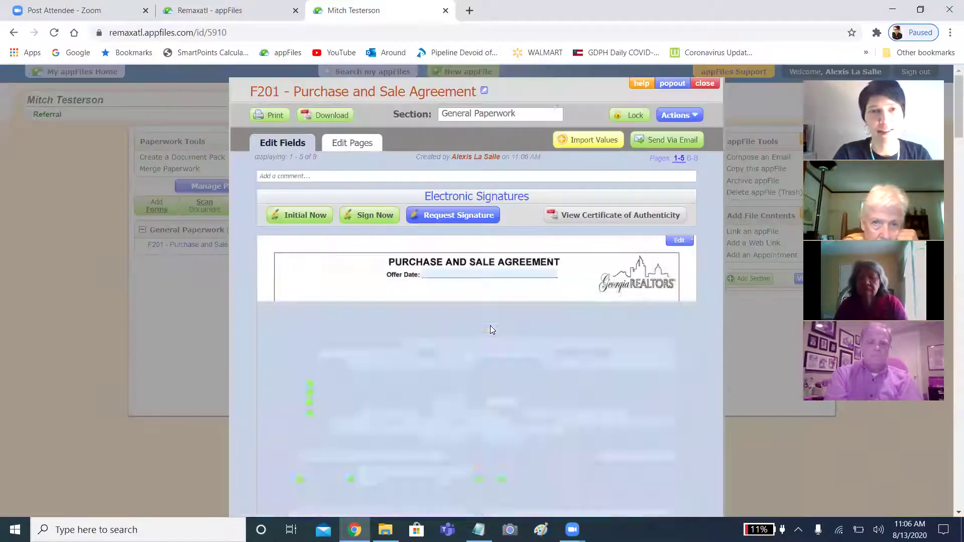
# Go to pages 6-8 of F201 and open the Special Stipulations box for editing.
pyautogui.click(692, 159)
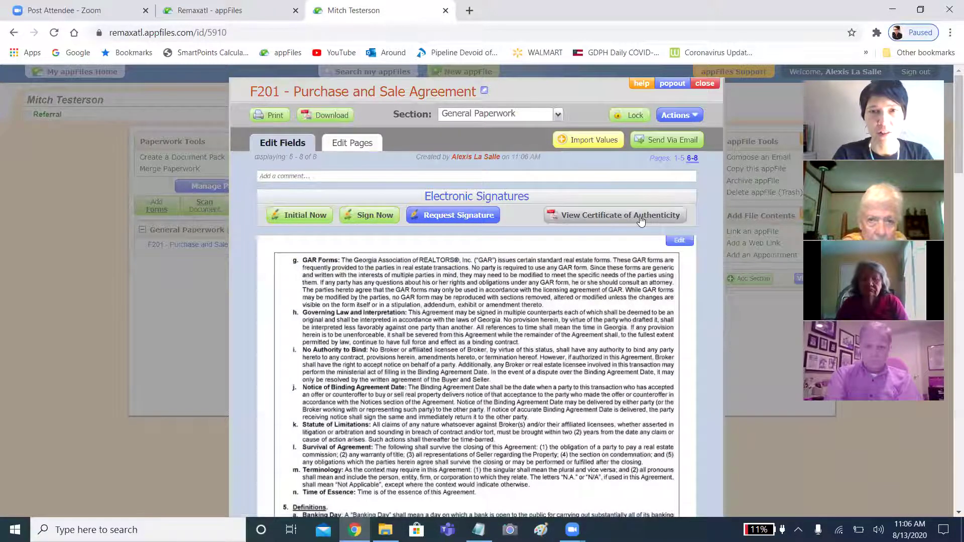
pyautogui.scroll(-9, 518, 426)
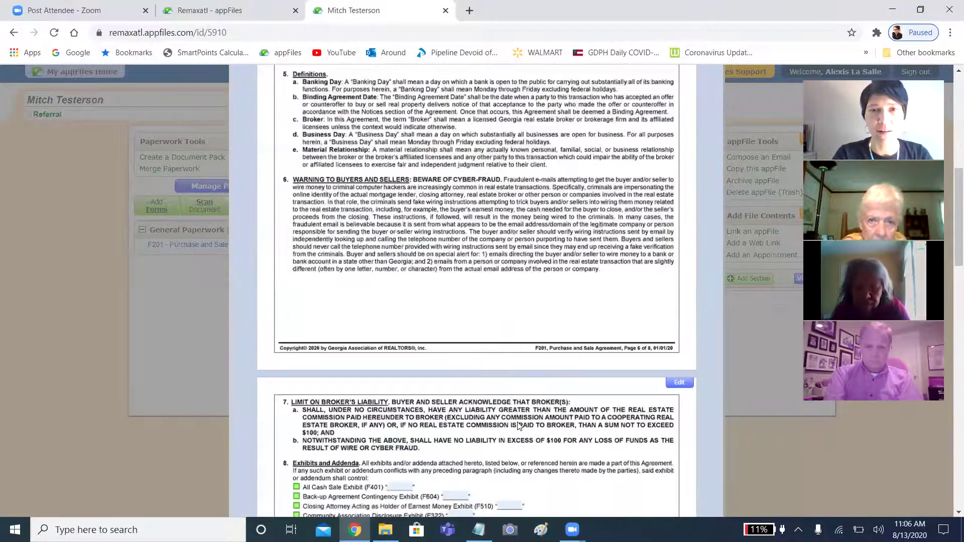
pyautogui.scroll(-9, 518, 426)
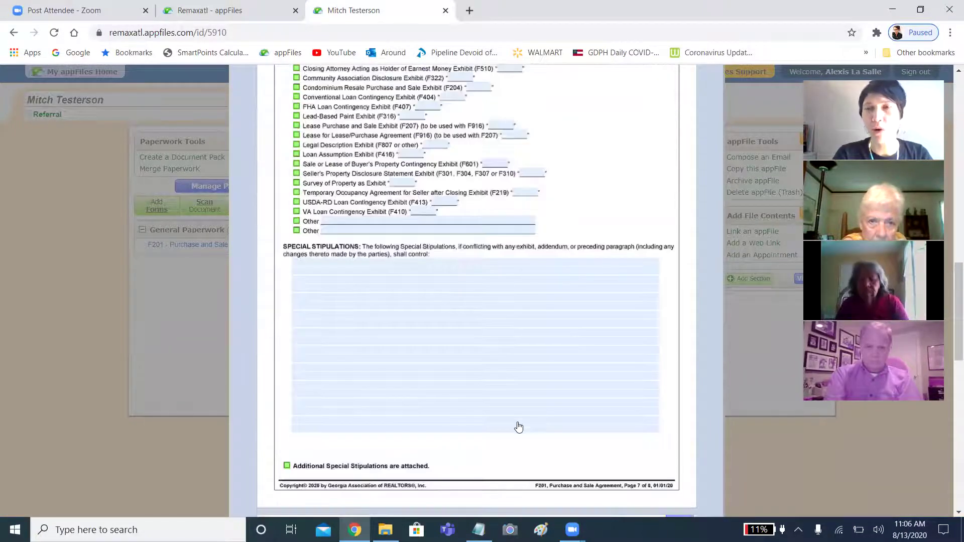
pyautogui.click(375, 314)
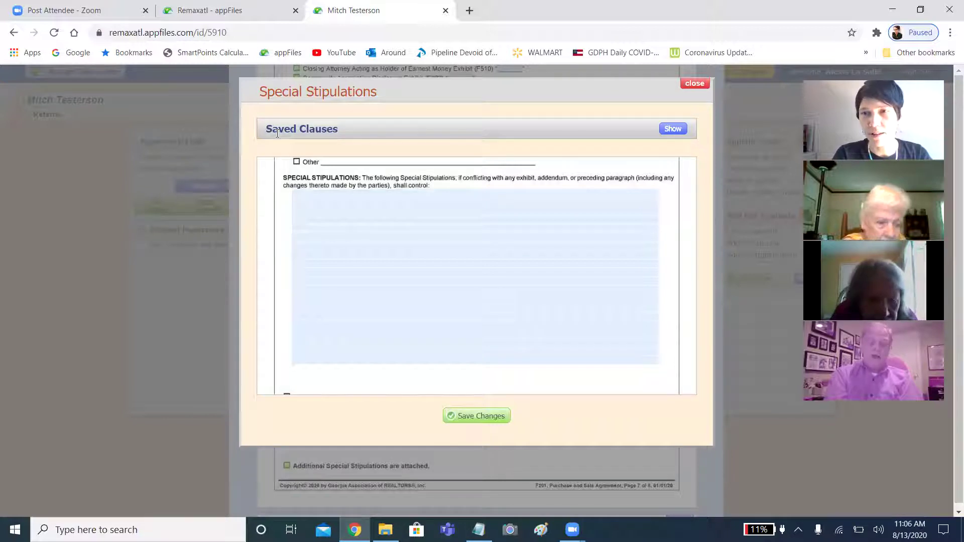
# Search saved clauses for 'plum' and insert SS 718 Plumbing Fixtures at the stipulations' beginning.
pyautogui.click(673, 129)
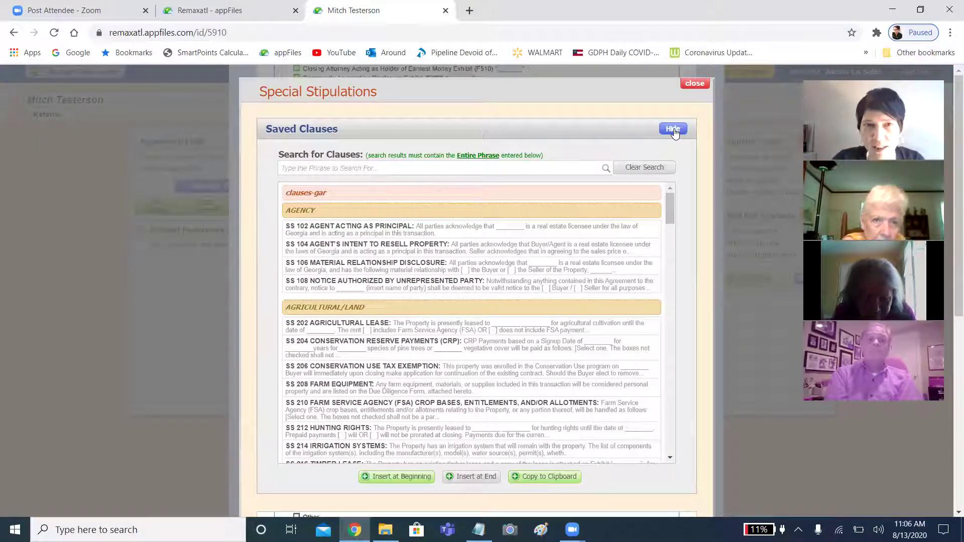
pyautogui.click(383, 168)
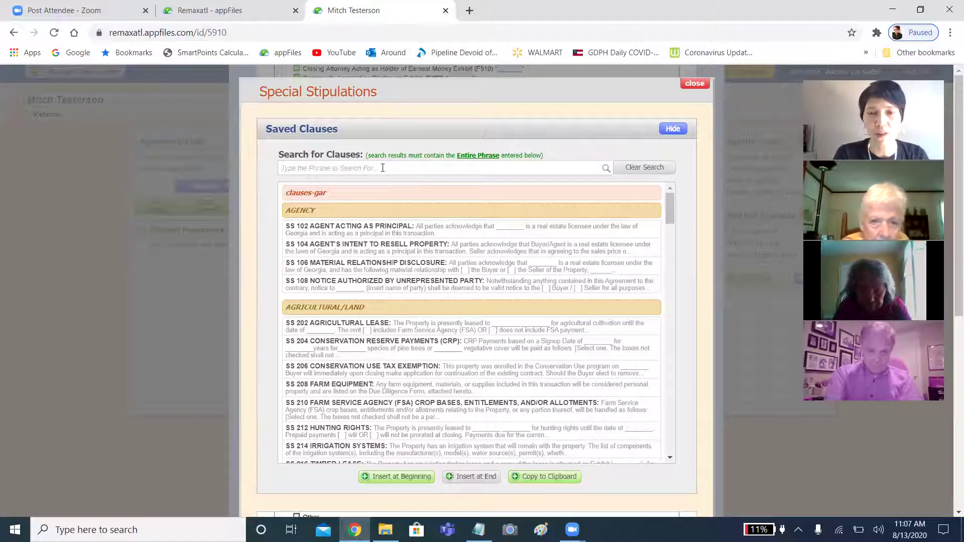
pyautogui.write('pu')
pyautogui.press('BackSpace')
pyautogui.write('l')
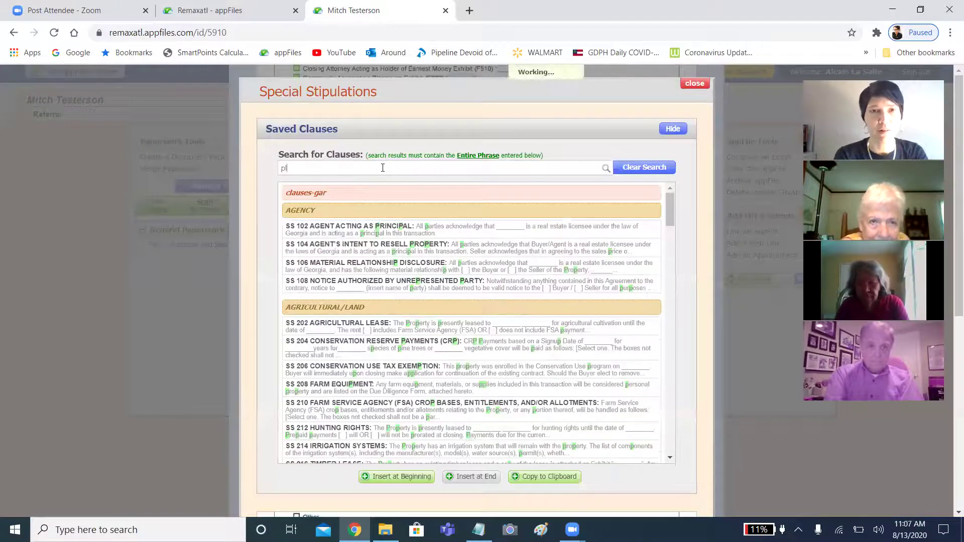
pyautogui.write('um')
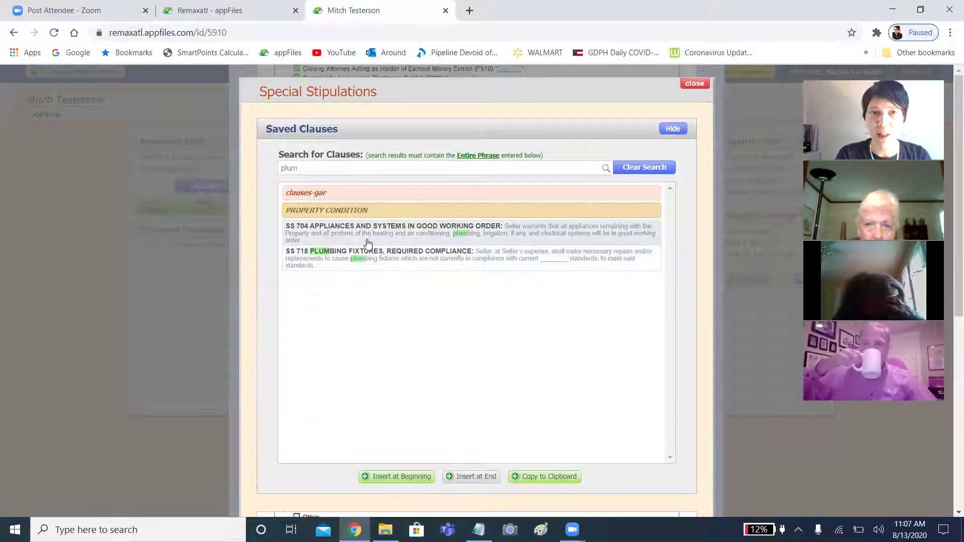
pyautogui.click(366, 260)
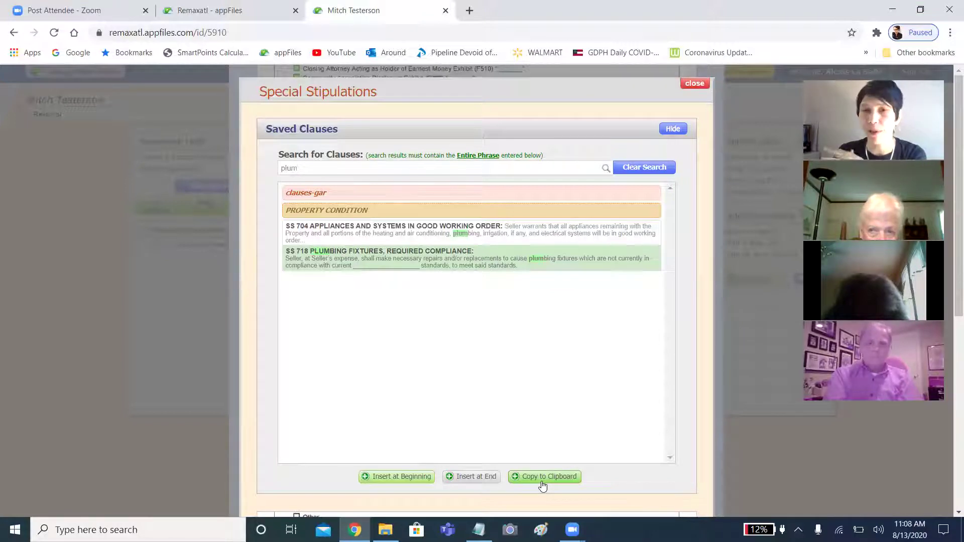
pyautogui.click(542, 483)
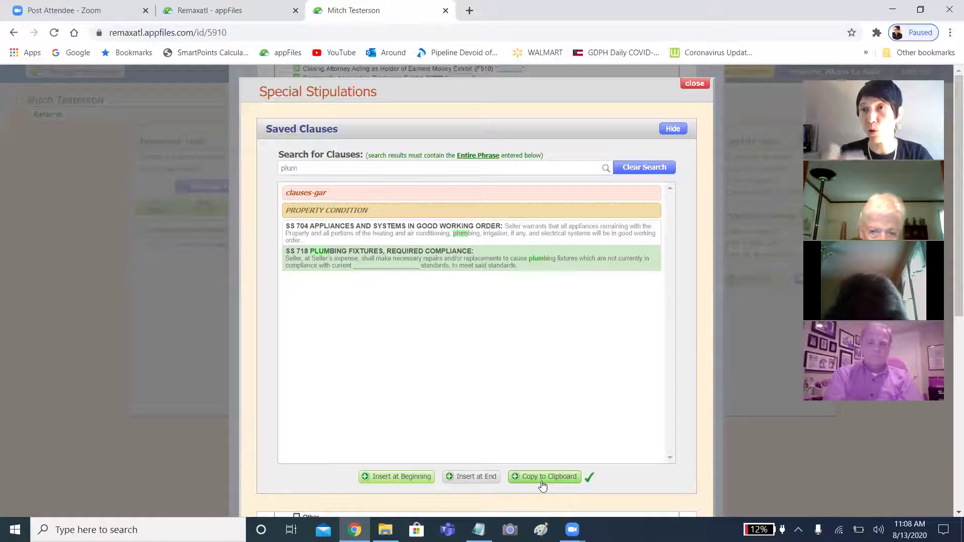
pyautogui.click(423, 477)
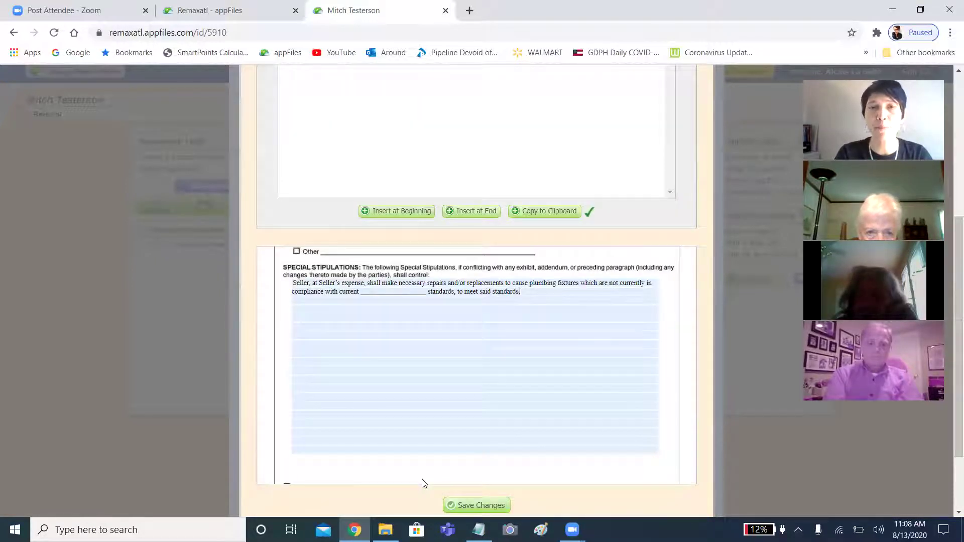
pyautogui.scroll(-2, 552, 356)
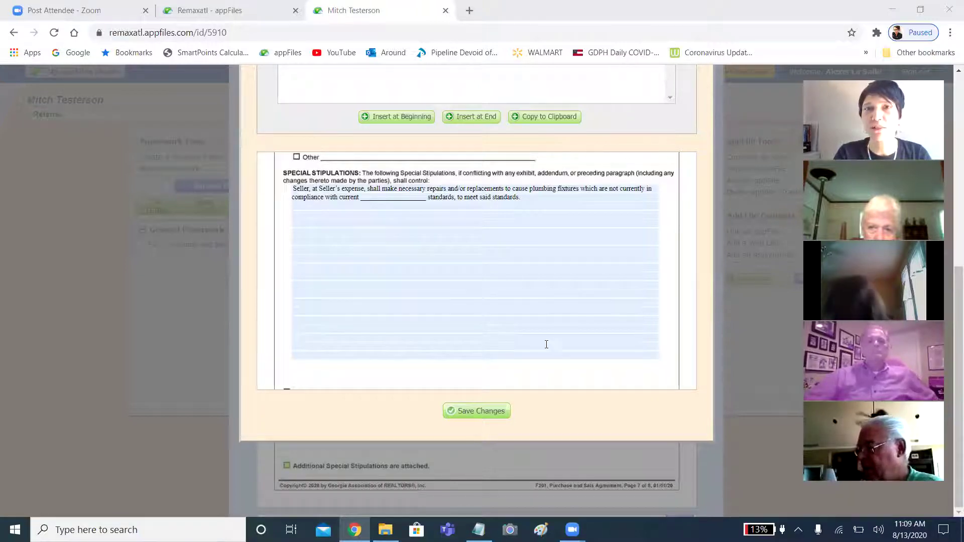
pyautogui.scroll(7, 547, 345)
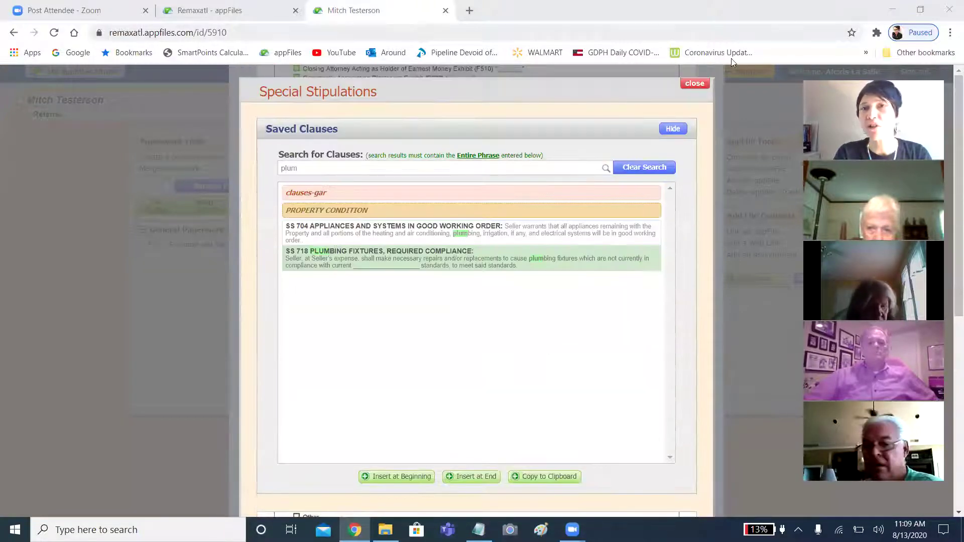
# Close the Special Stipulations dialog unsaved and reopen the page 7 Special Stipulations box.
pyautogui.click(693, 83)
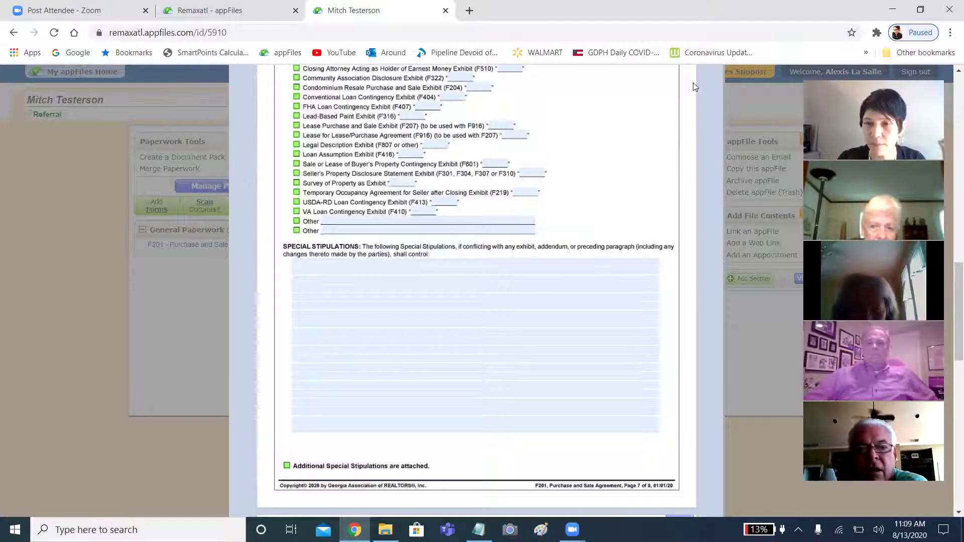
pyautogui.scroll(1, 576, 162)
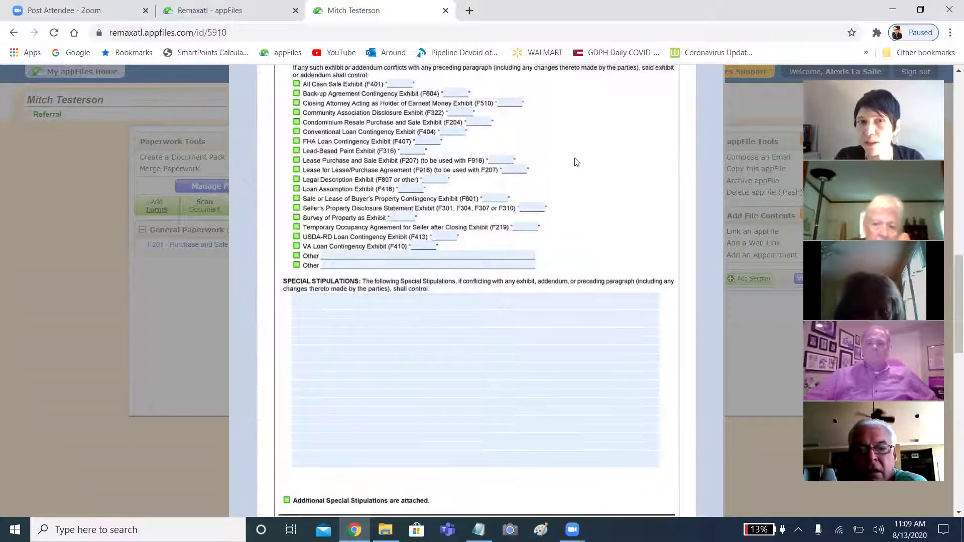
pyautogui.click(384, 342)
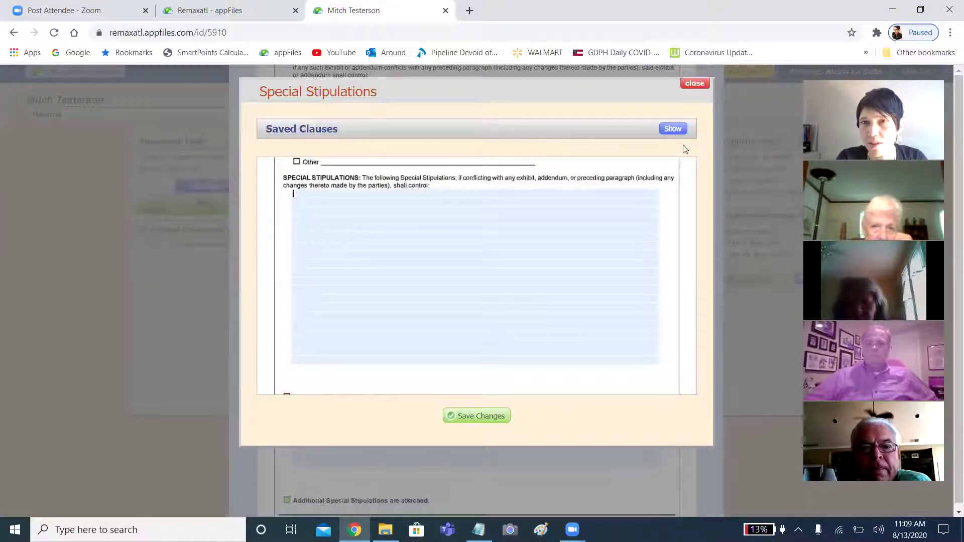
# Show the Saved Clauses library inside the F201 Special Stipulations dialog.
pyautogui.click(673, 129)
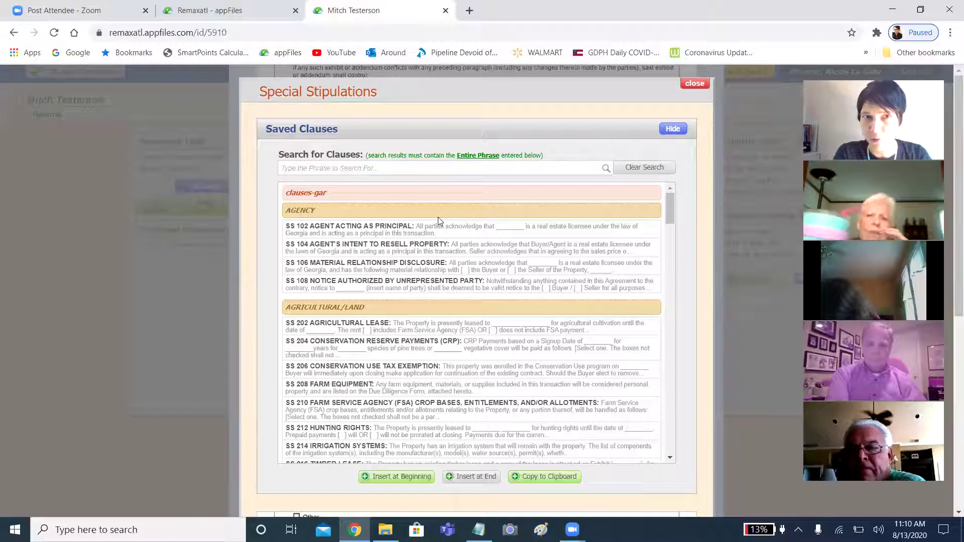
# Search saved clauses for 'plumb' and select SS 718 Plumbing Fixtures, Required Compliance.
pyautogui.click(333, 169)
pyautogui.write('plumb')
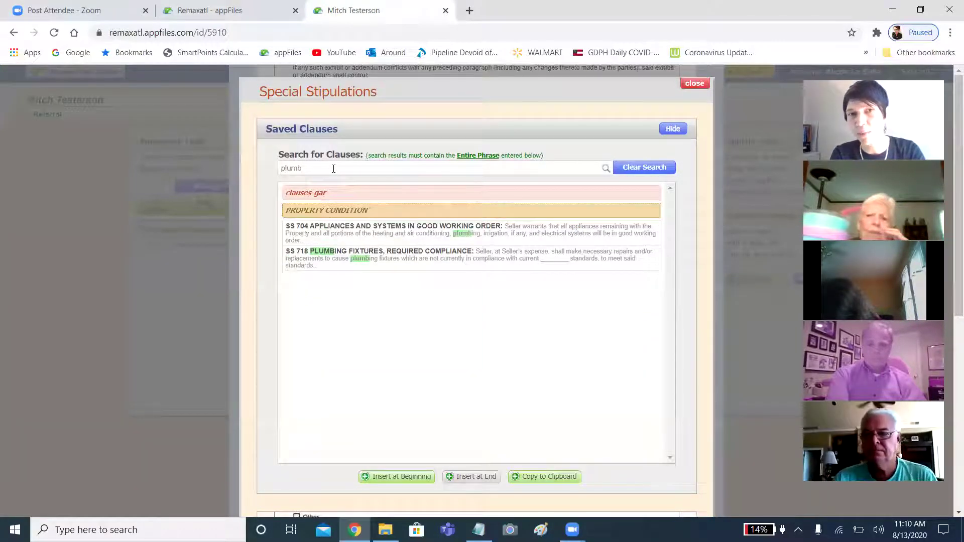
pyautogui.click(391, 263)
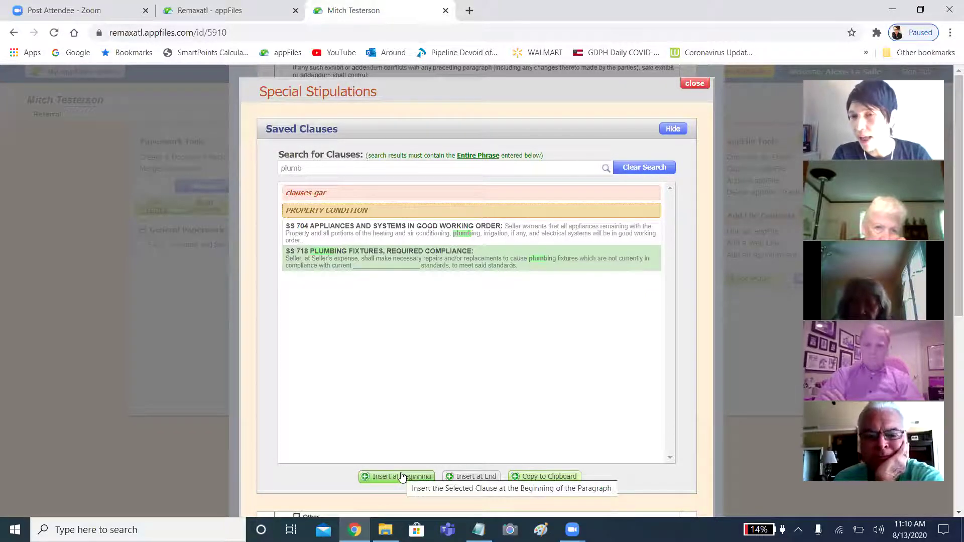
# Insert SS 718 at the beginning, fill its blank with 'Dekalb County', and add a new line.
pyautogui.click(396, 476)
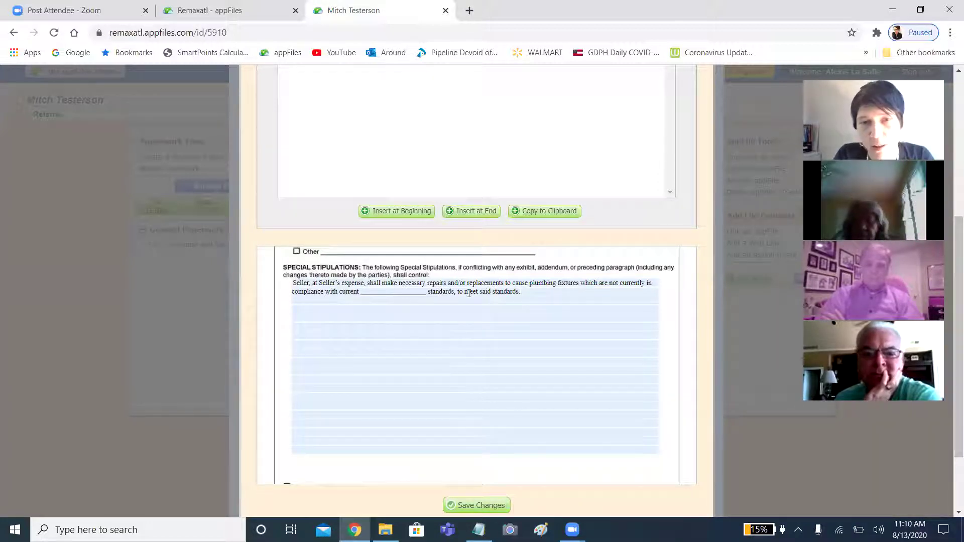
pyautogui.click(427, 293)
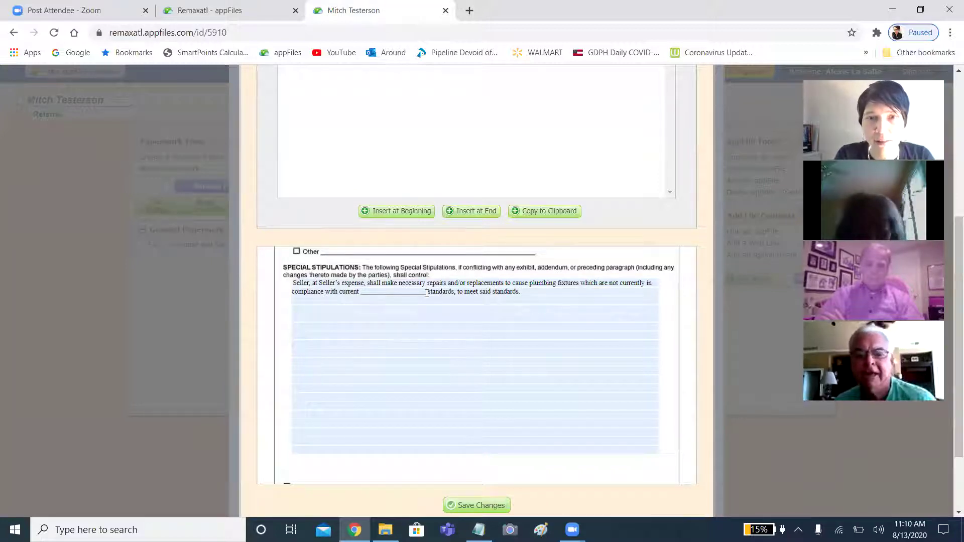
pyautogui.press('BackSpace')
pyautogui.press('BackSpace')
pyautogui.press('BackSpace')
pyautogui.press('BackSpace')
pyautogui.press('BackSpace')
pyautogui.press('BackSpace')
pyautogui.press('BackSpace')
pyautogui.press('BackSpace')
pyautogui.press('BackSpace')
pyautogui.press('BackSpace')
pyautogui.press('BackSpace')
pyautogui.press('BackSpace')
pyautogui.press('BackSpace')
pyautogui.press('BackSpace')
pyautogui.press('BackSpace')
pyautogui.press('BackSpace')
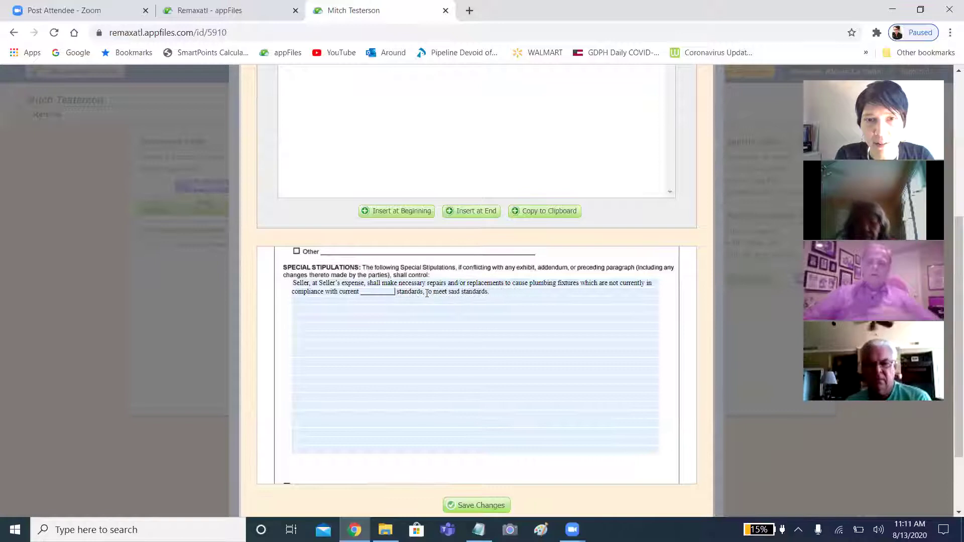
pyautogui.press('BackSpace')
pyautogui.press('BackSpace')
pyautogui.press('BackSpace')
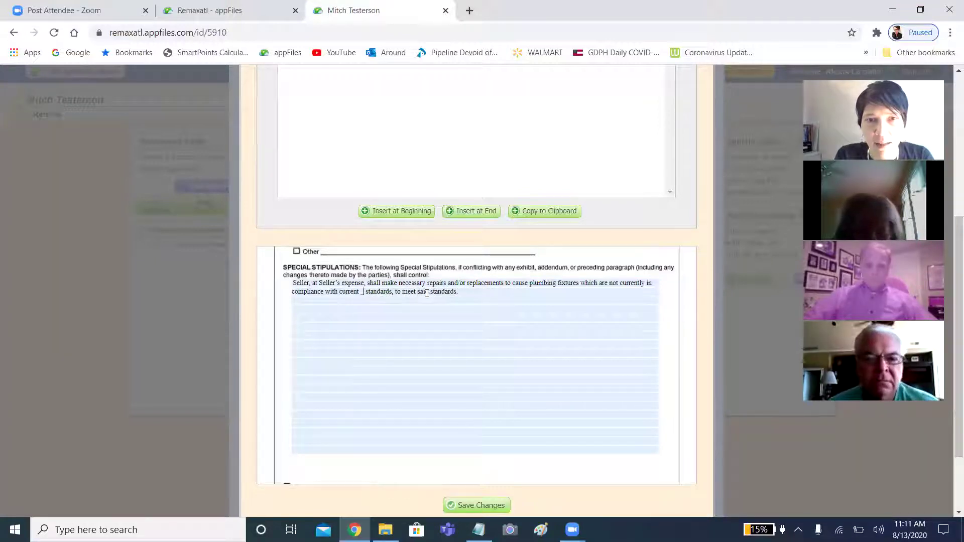
pyautogui.write('Dekalb')
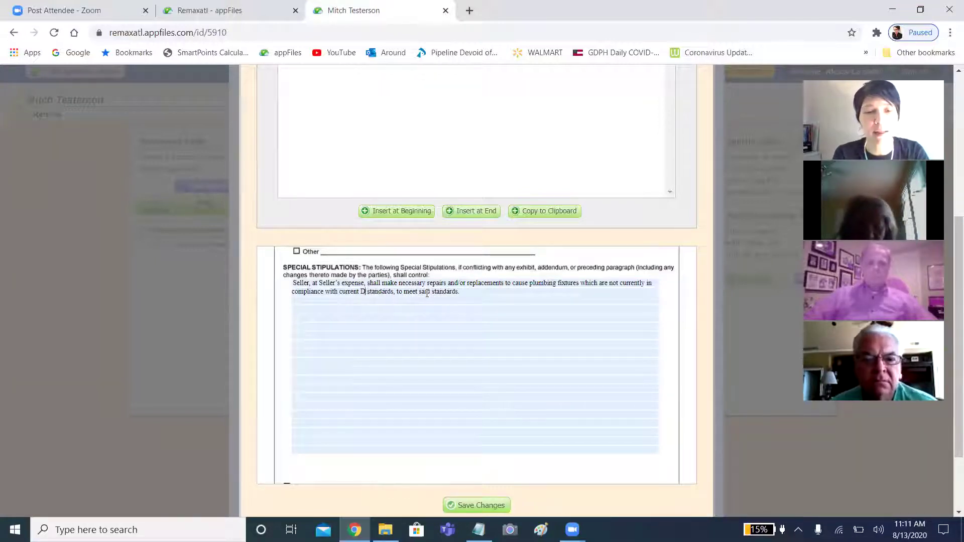
pyautogui.write(' County')
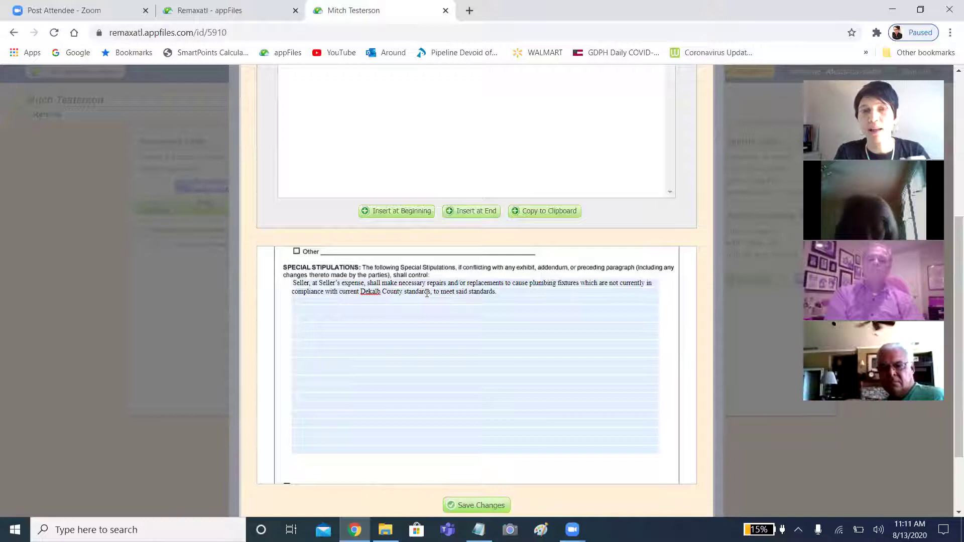
pyautogui.click(532, 301)
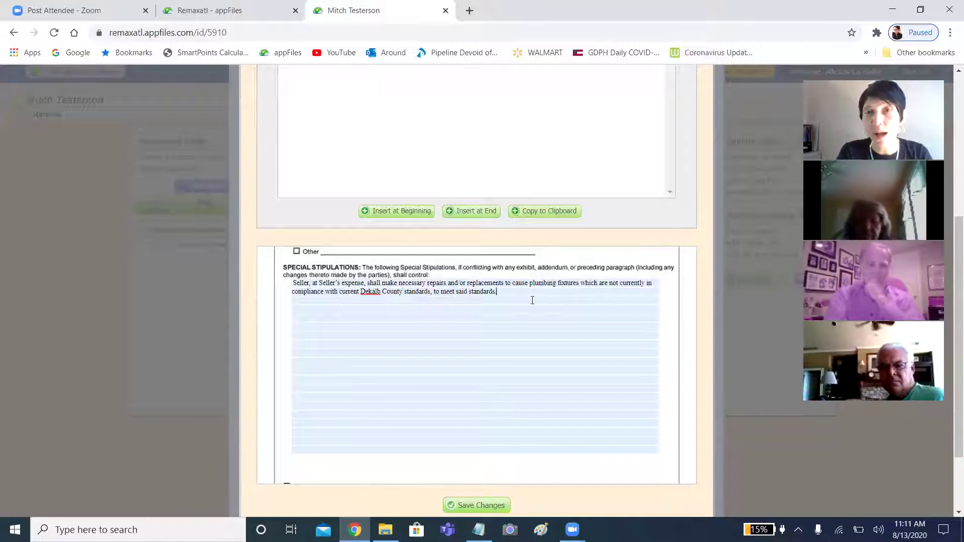
pyautogui.press('Return')
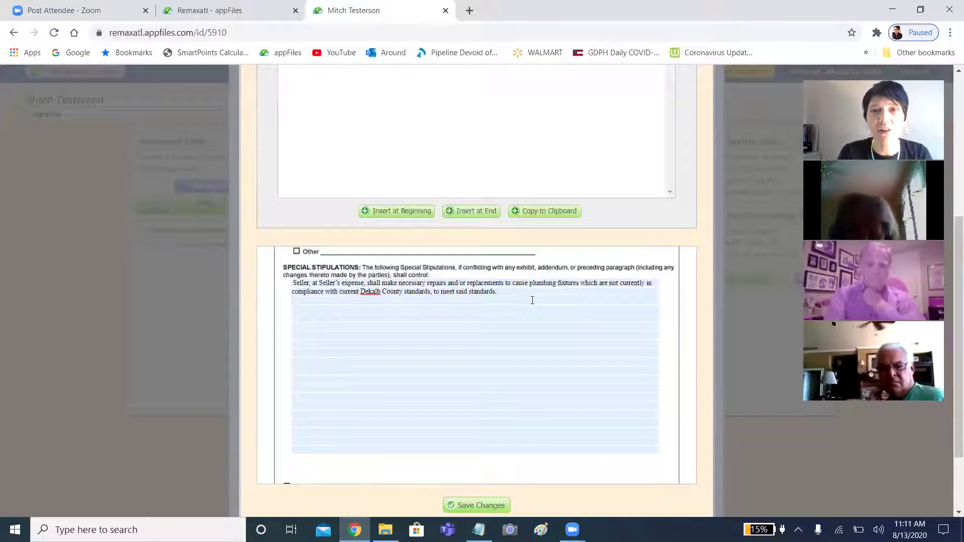
# Save the stipulations, reopen the editor, and show the saved clauses list.
pyautogui.click(497, 507)
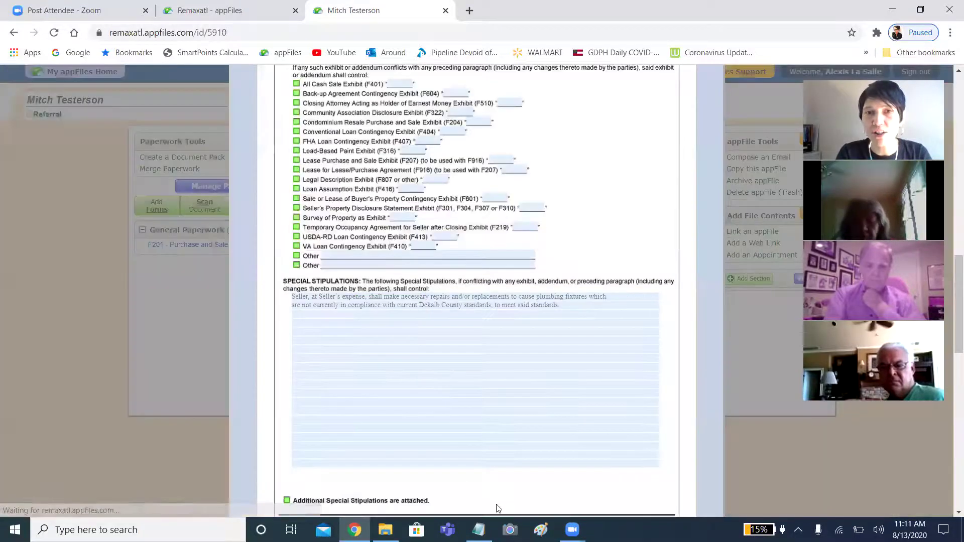
pyautogui.click(451, 344)
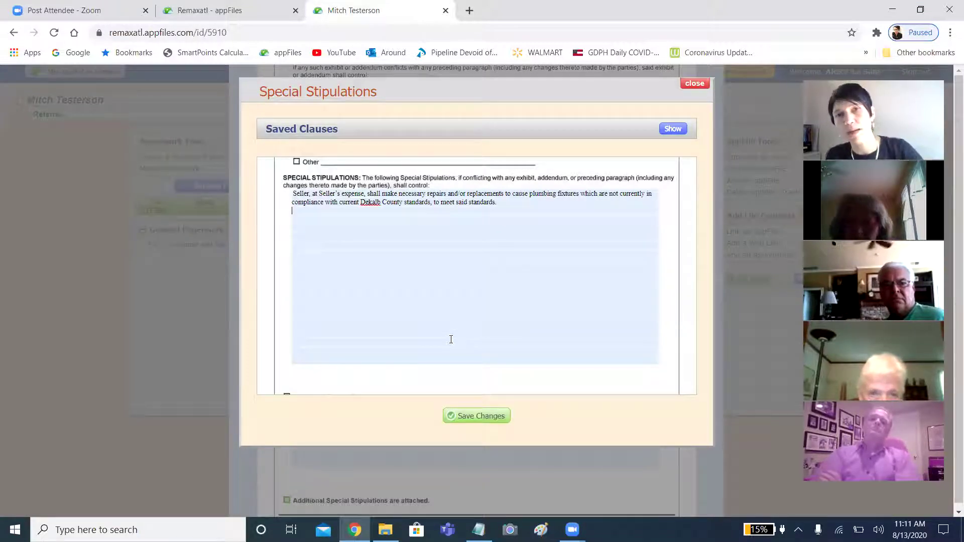
pyautogui.click(672, 129)
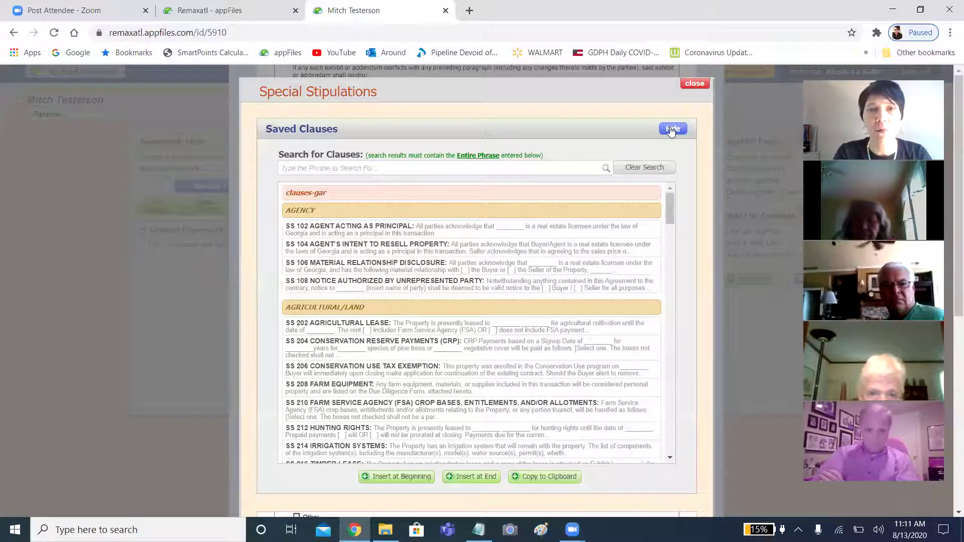
# Search saved clauses for 'earnest' and select SS 406 Earnest Money Converted to Non-Refundable Deposit.
pyautogui.click(342, 172)
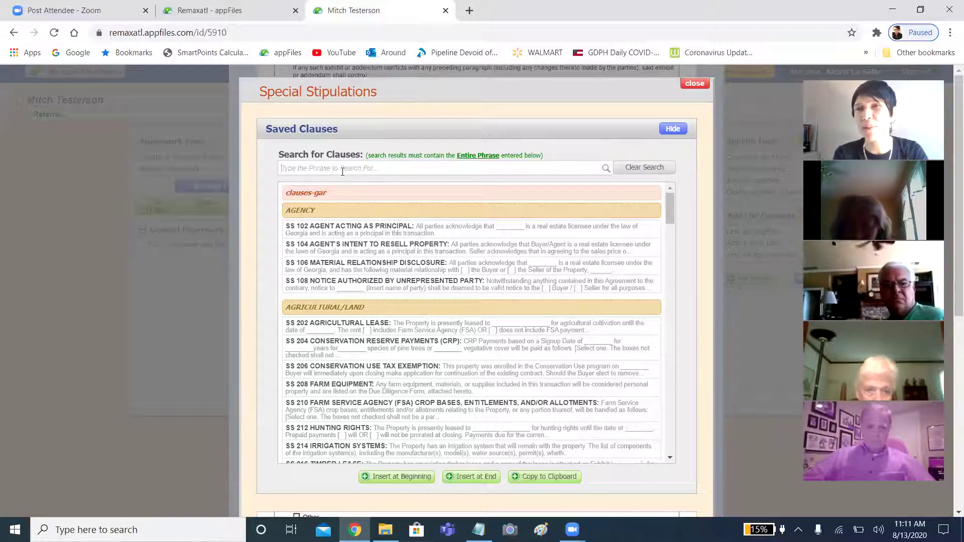
pyautogui.write('ear')
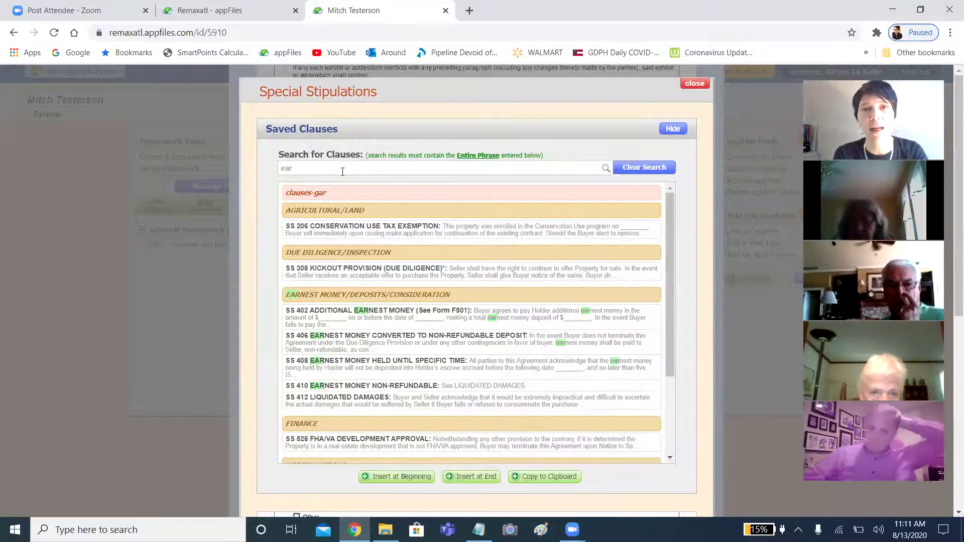
pyautogui.write('n')
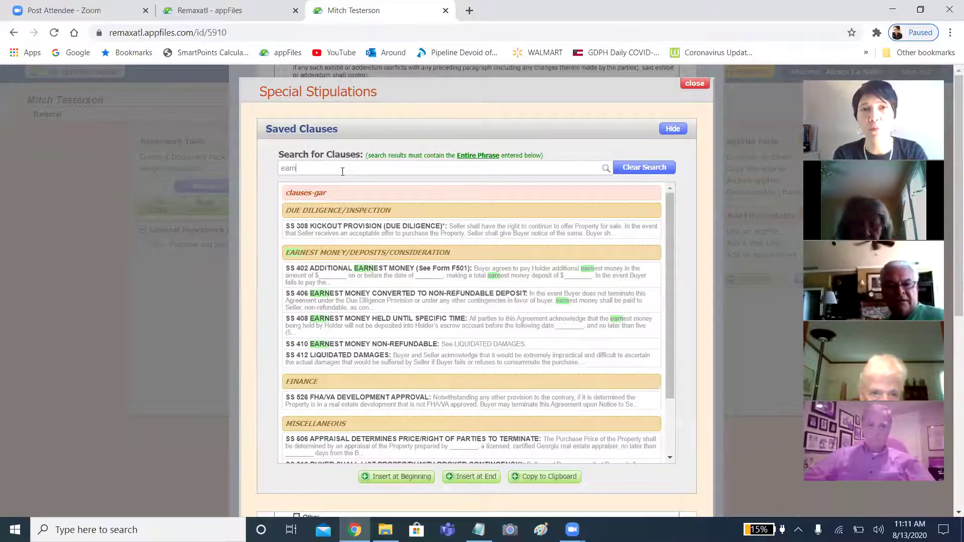
pyautogui.write('est')
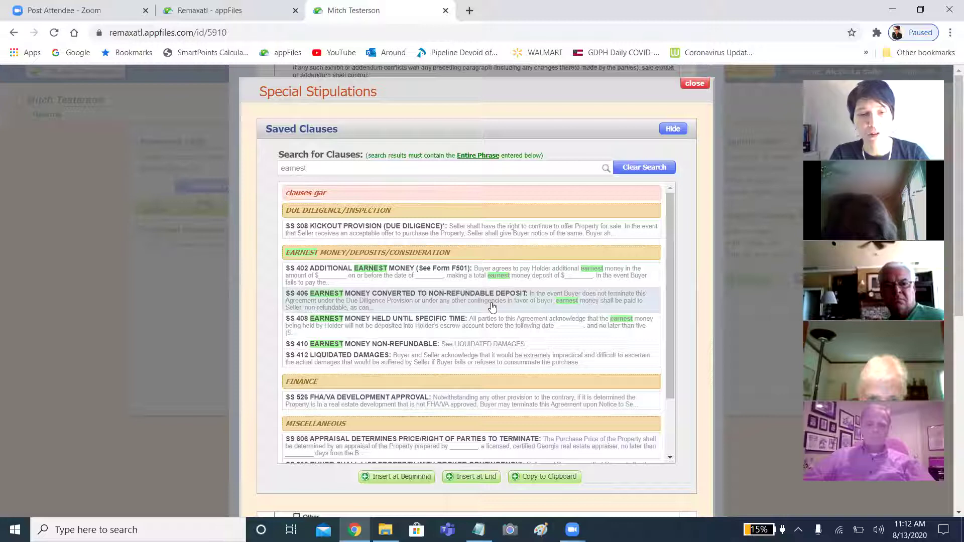
pyautogui.click(492, 307)
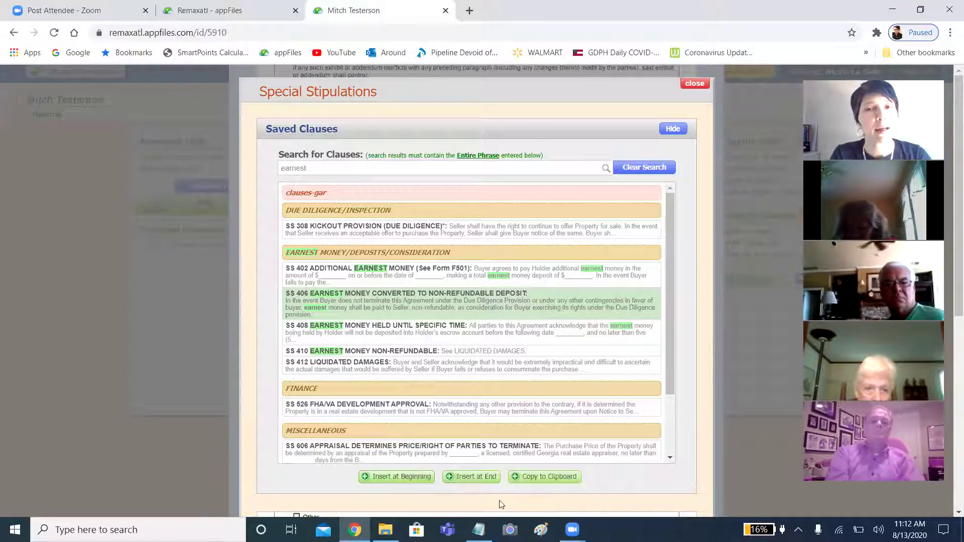
# Add the line 'Seller also agrees to at the seller's expense nlah.' to the stipulations and save.
pyautogui.click(472, 480)
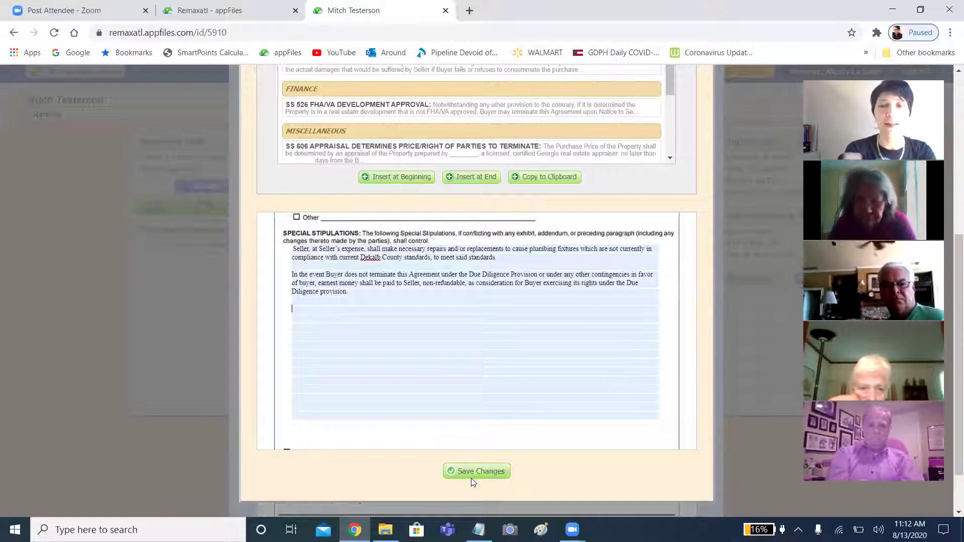
pyautogui.write('Seller w')
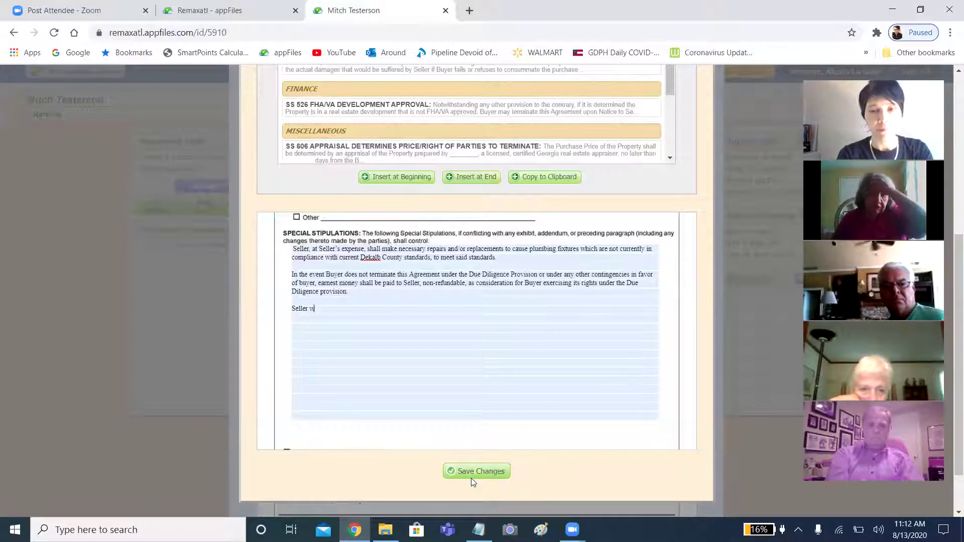
pyautogui.press('BackSpace')
pyautogui.write('also agrees to a')
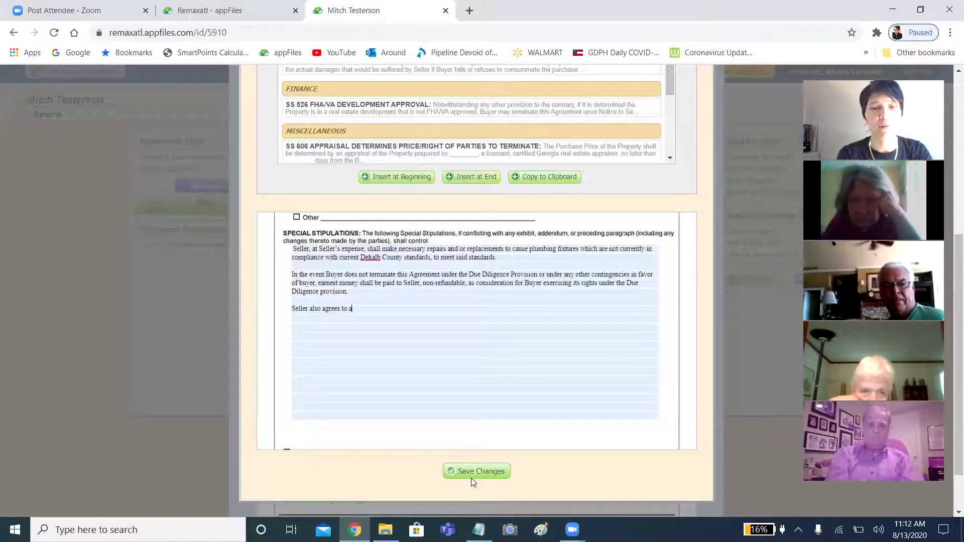
pyautogui.write("t the seller's expense")
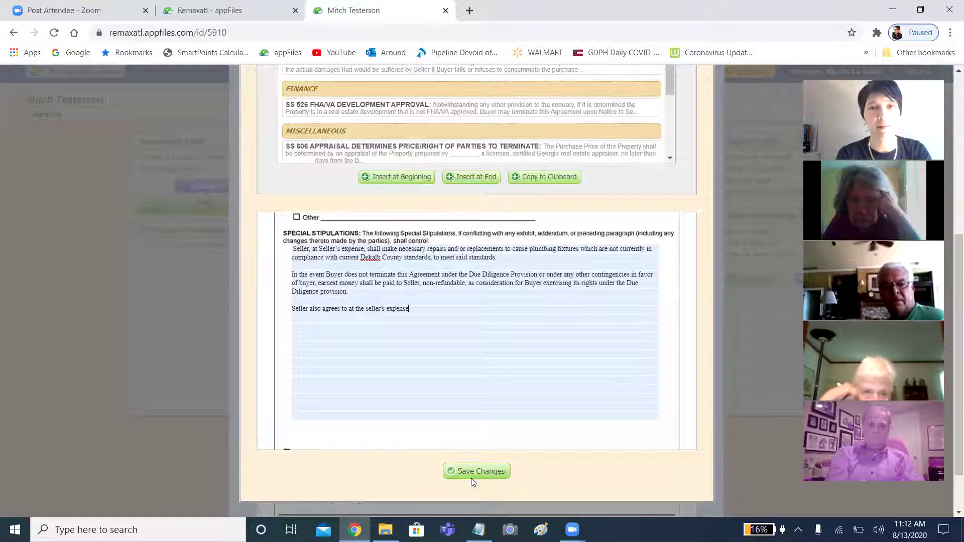
pyautogui.write(' nlah.')
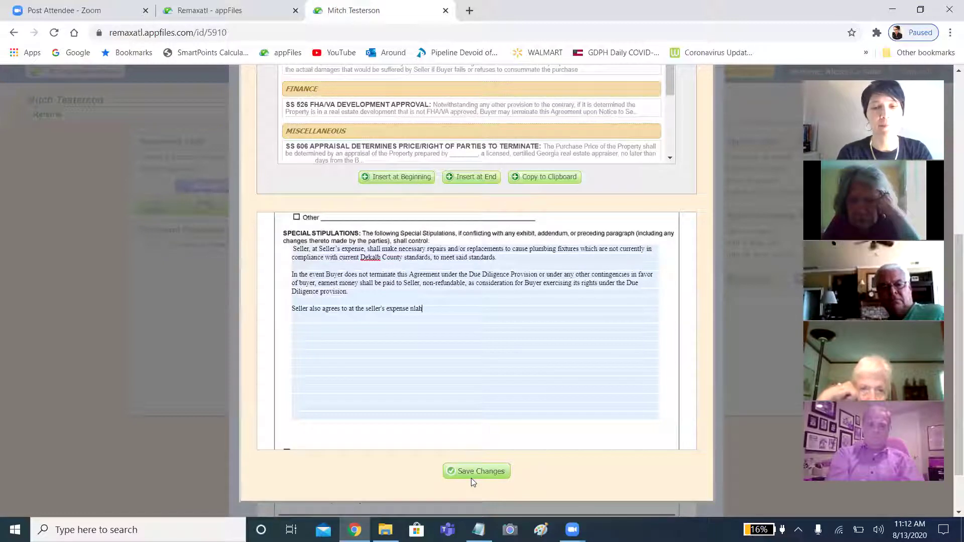
pyautogui.click(504, 473)
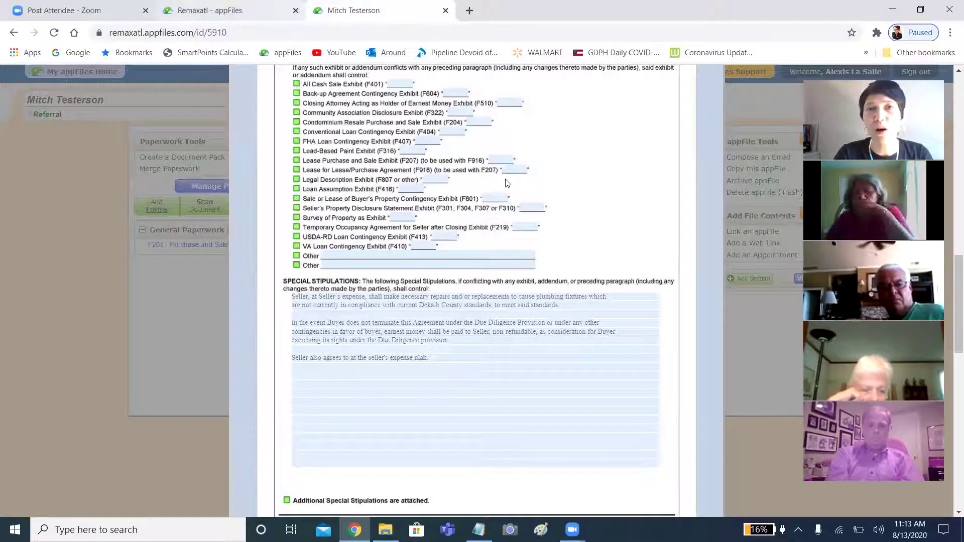
pyautogui.scroll(3, 507, 183)
pyautogui.scroll(-6, 507, 184)
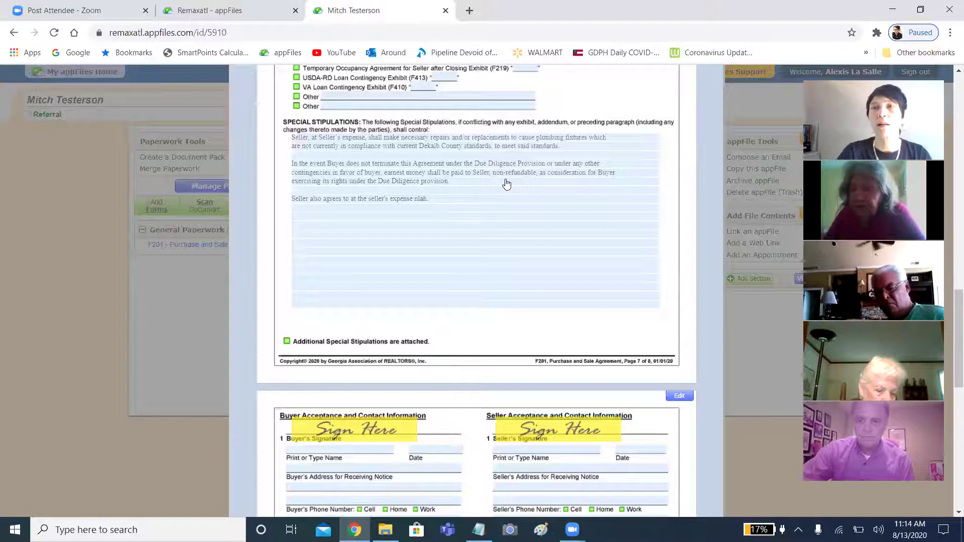
pyautogui.scroll(-2, 506, 185)
pyautogui.scroll(15, 506, 185)
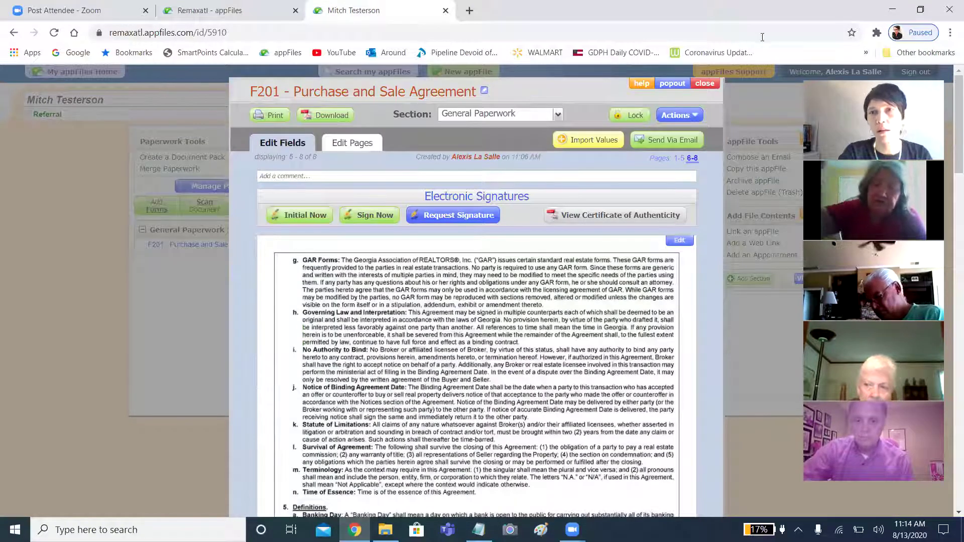
# Close F201 and add the F704 Amendment to Address Concerns with Property via an 'amendment to ad' search.
pyautogui.click(706, 84)
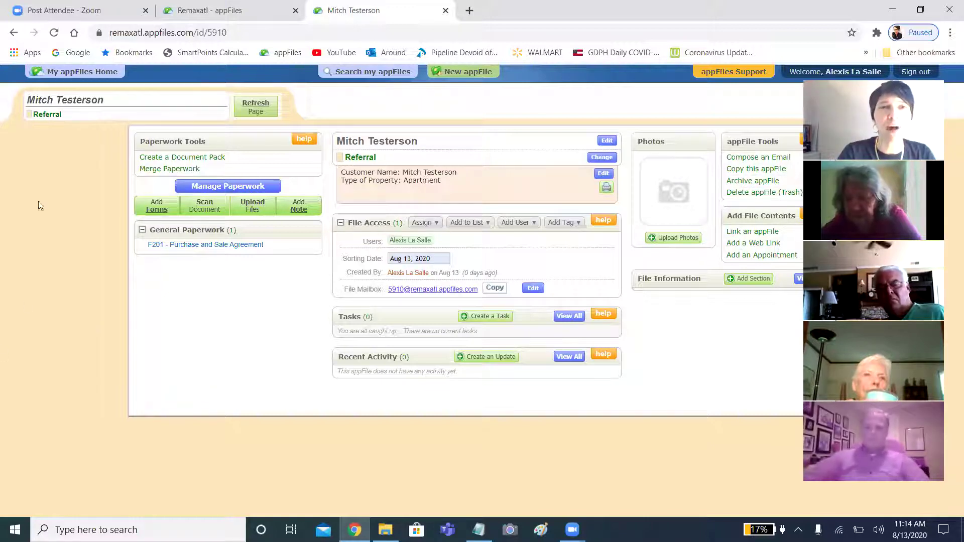
pyautogui.click(157, 213)
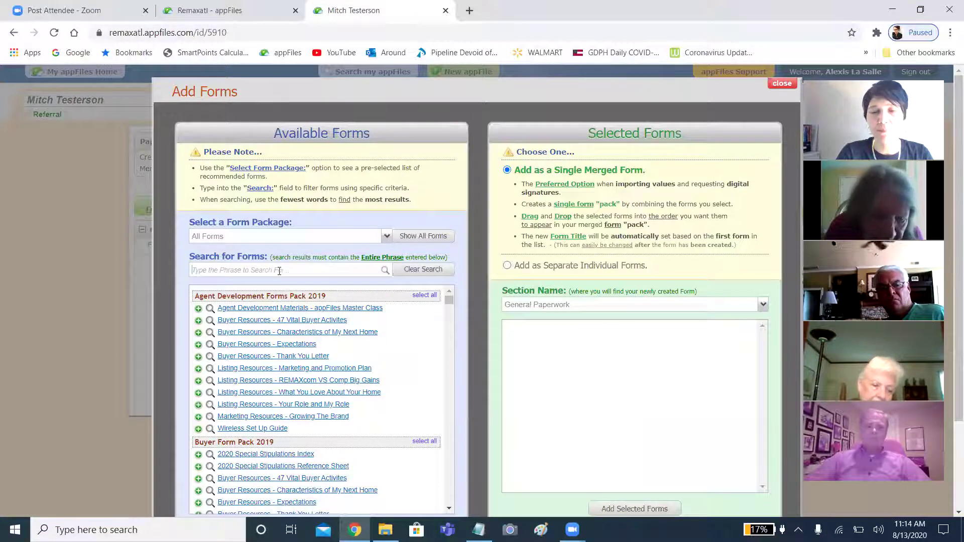
pyautogui.write('amen')
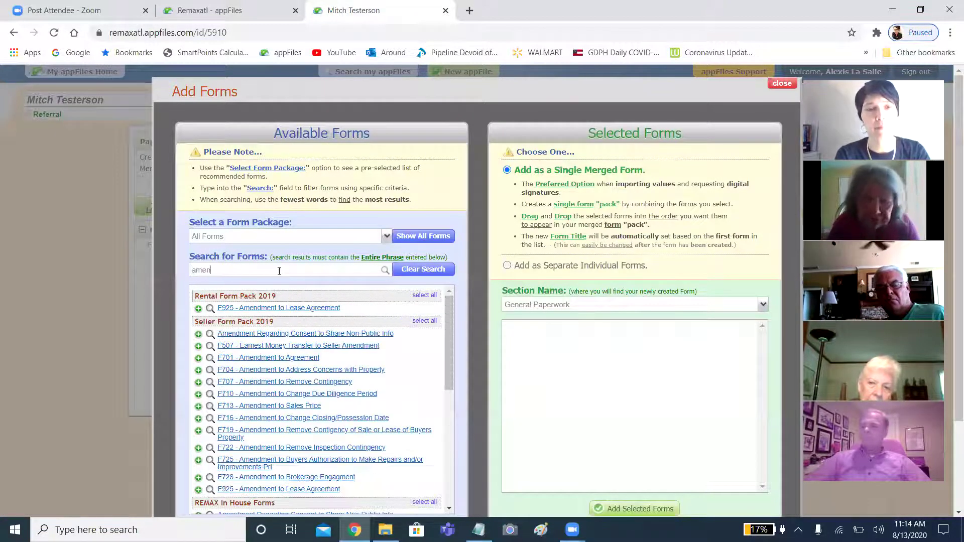
pyautogui.write('dmen')
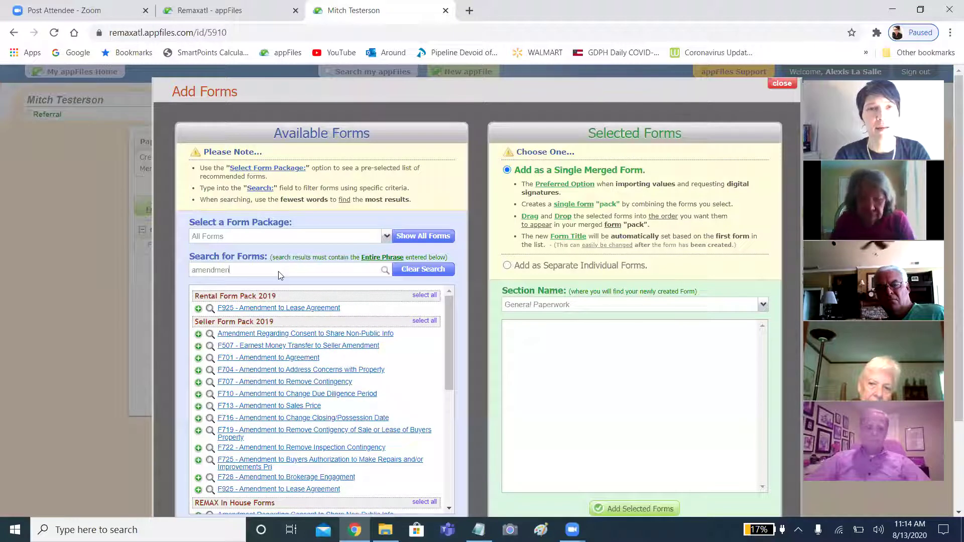
pyautogui.write('t to ad')
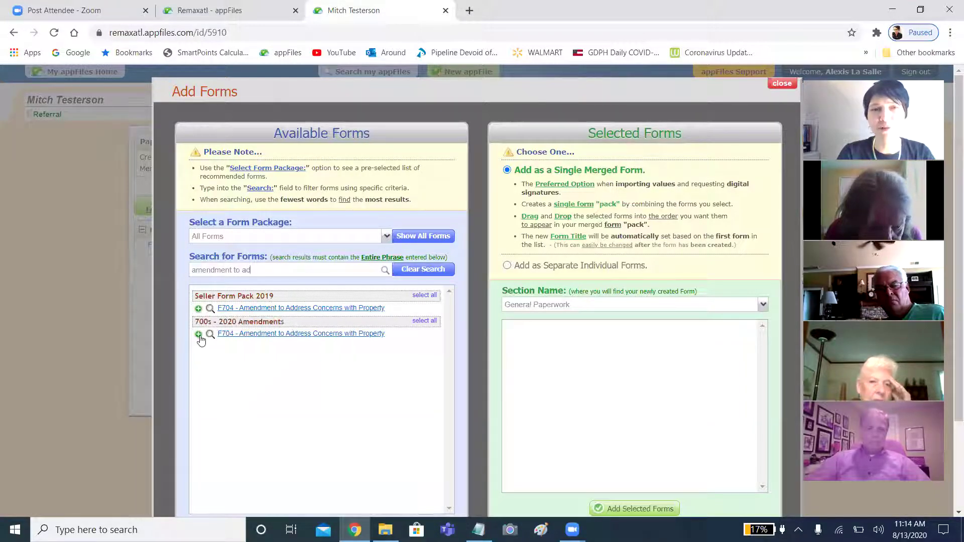
pyautogui.click(197, 334)
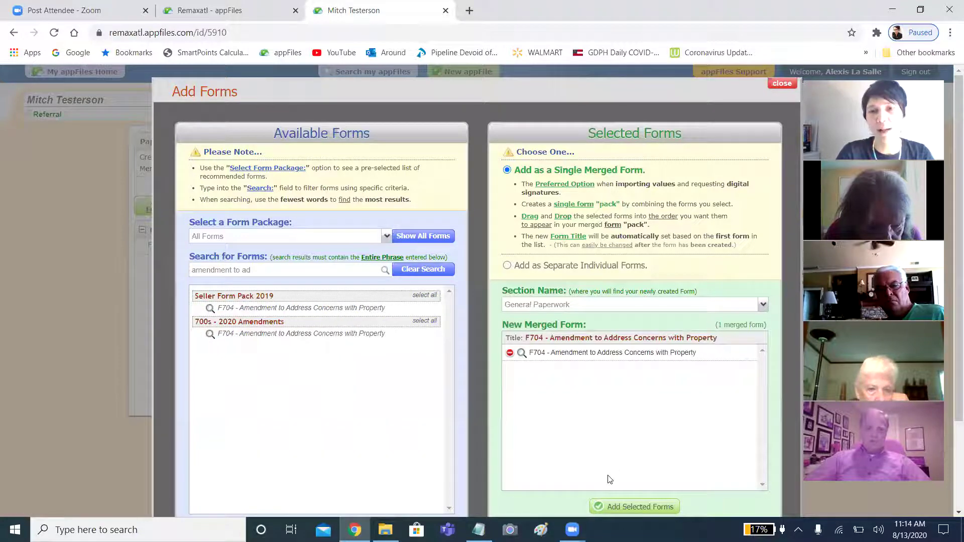
pyautogui.click(608, 507)
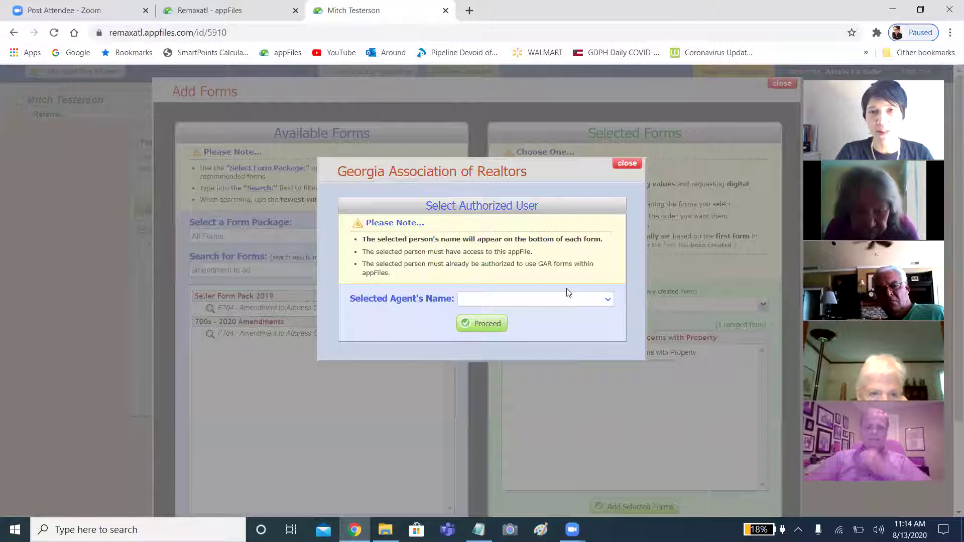
# Choose the authorized agent for F704 and proceed.
pyautogui.click(561, 300)
pyautogui.click(533, 337)
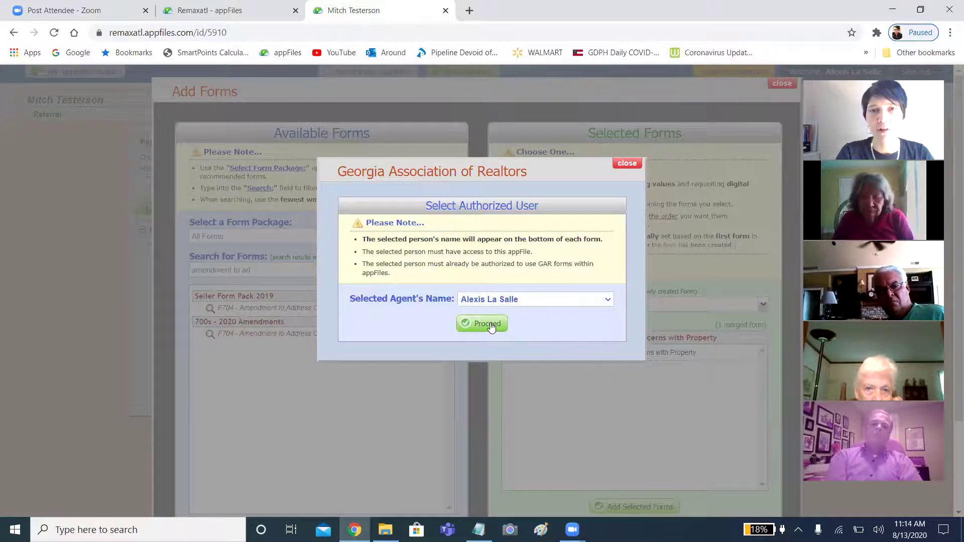
pyautogui.click(487, 323)
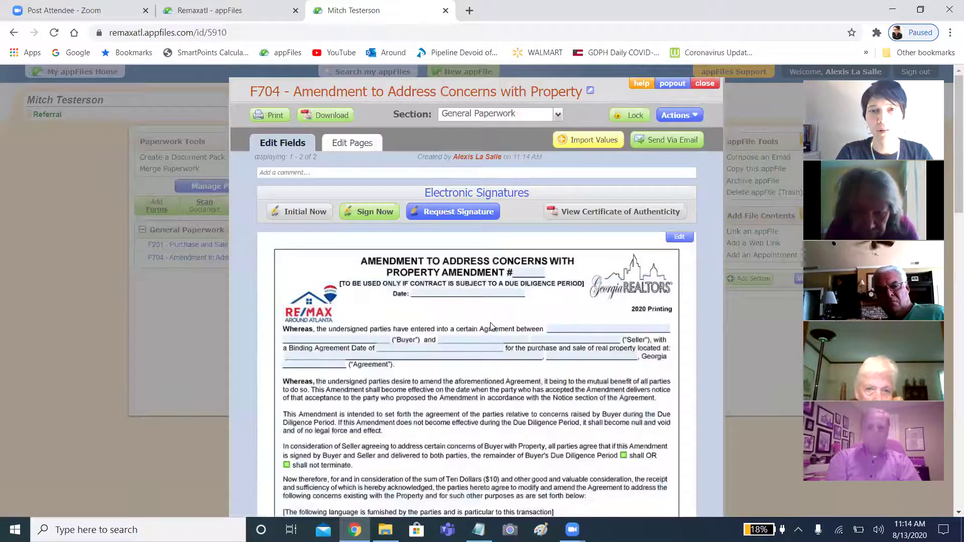
# Open the Amendments editor from F704's blank custom-language area.
pyautogui.scroll(-9, 491, 326)
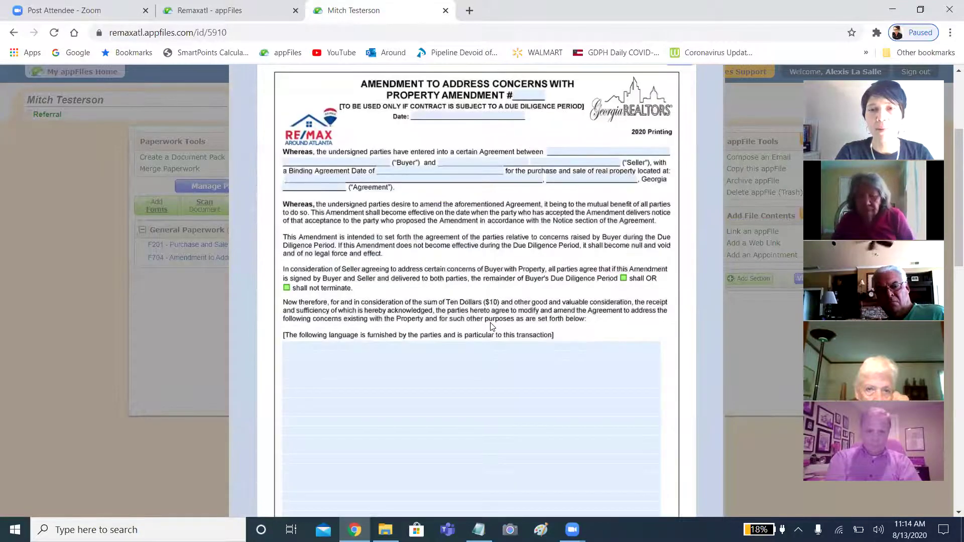
pyautogui.scroll(2, 491, 326)
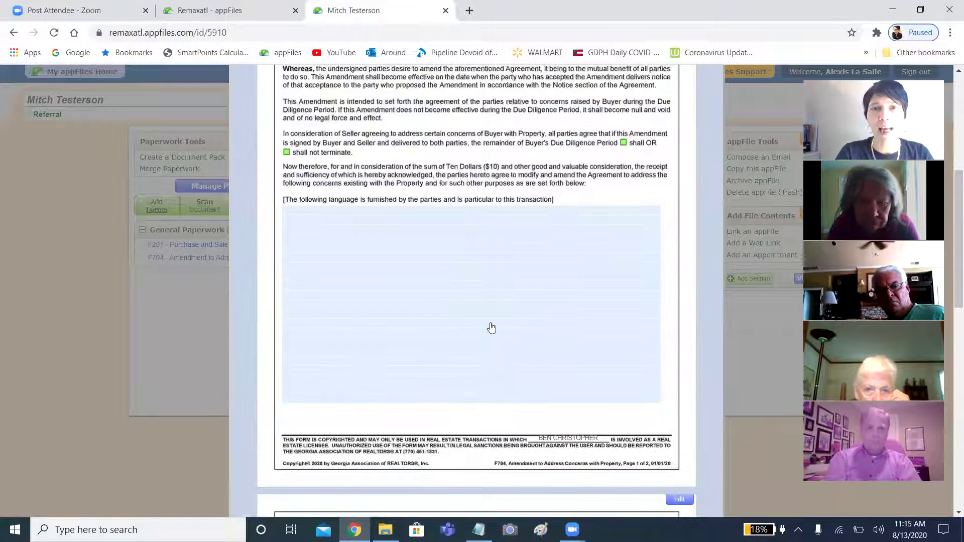
pyautogui.scroll(2, 492, 327)
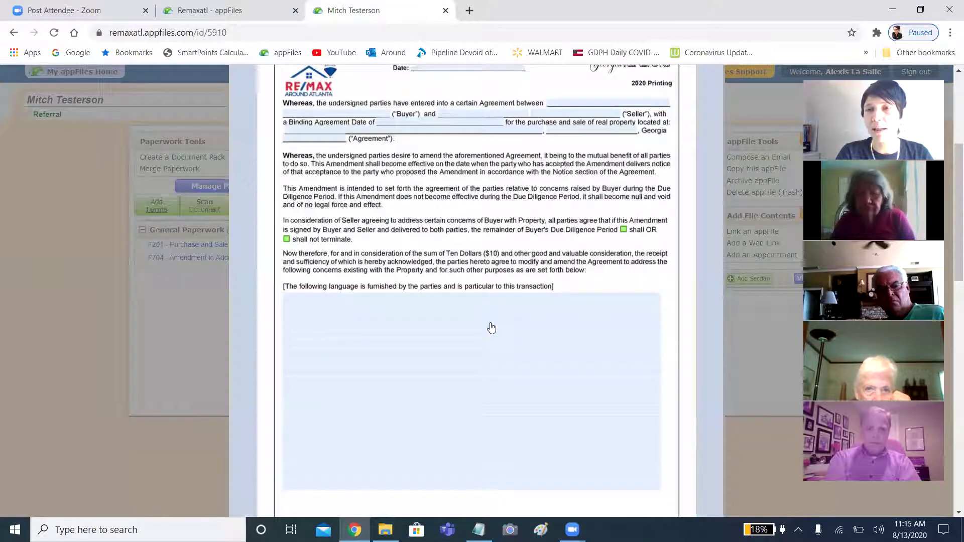
pyautogui.scroll(2, 491, 327)
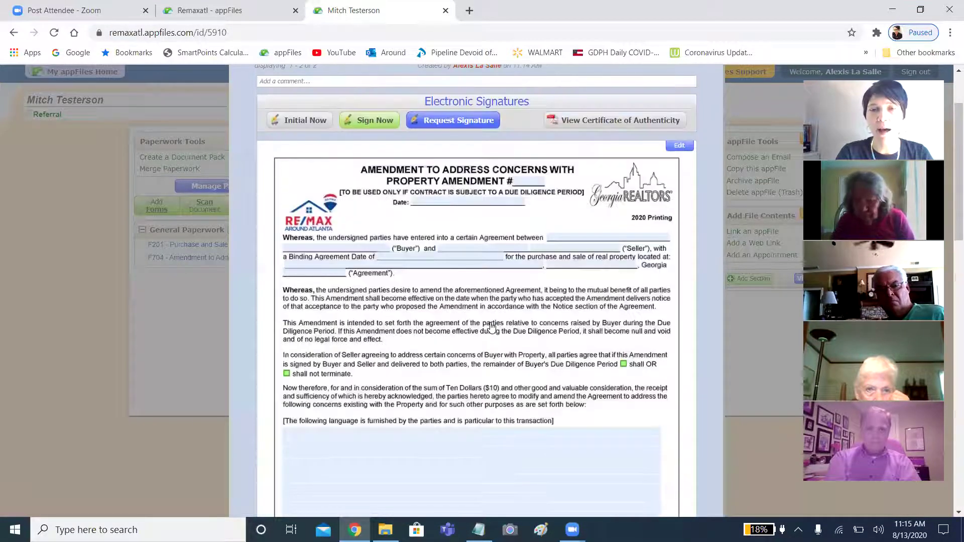
pyautogui.scroll(-2, 491, 328)
pyautogui.click(443, 348)
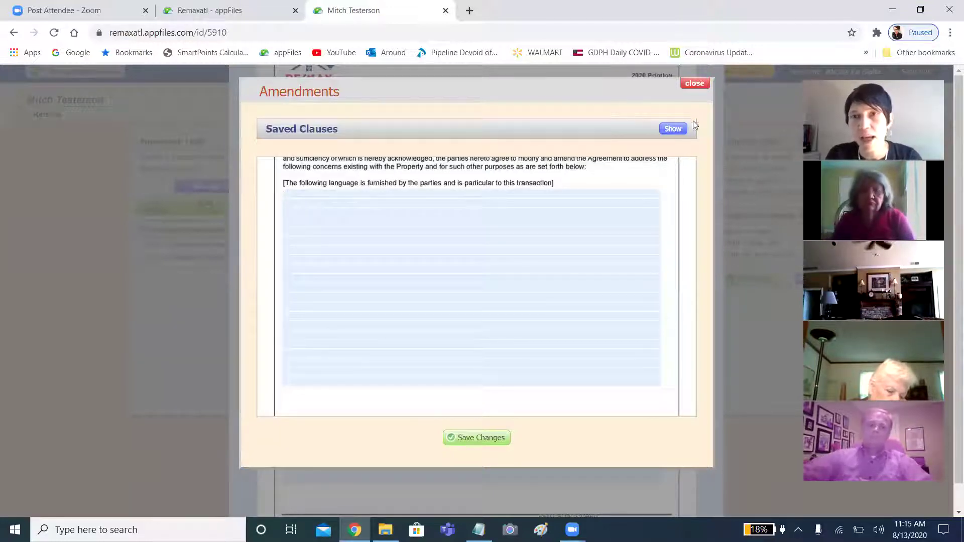
# Browse the Saved Clauses library, then close the Amendments editor with no text added.
pyautogui.click(673, 129)
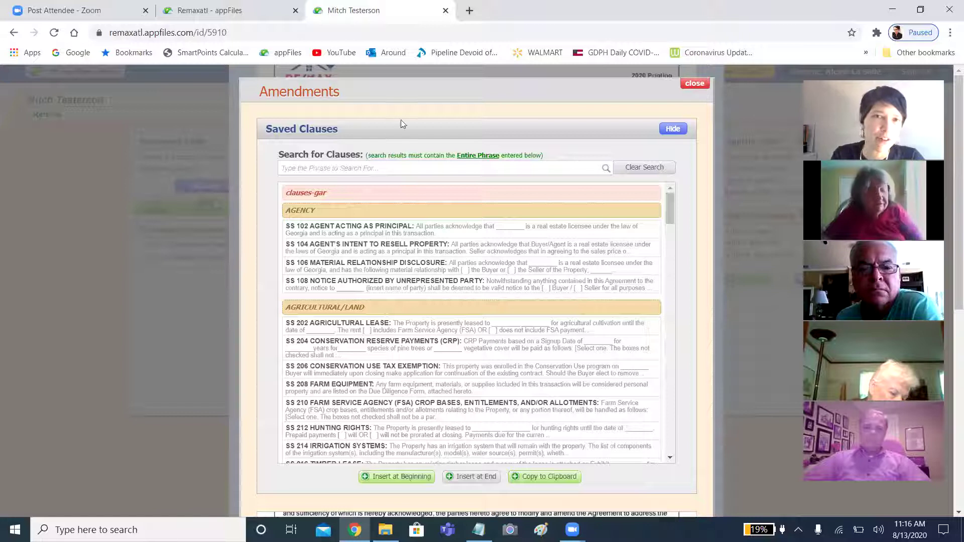
pyautogui.click(695, 83)
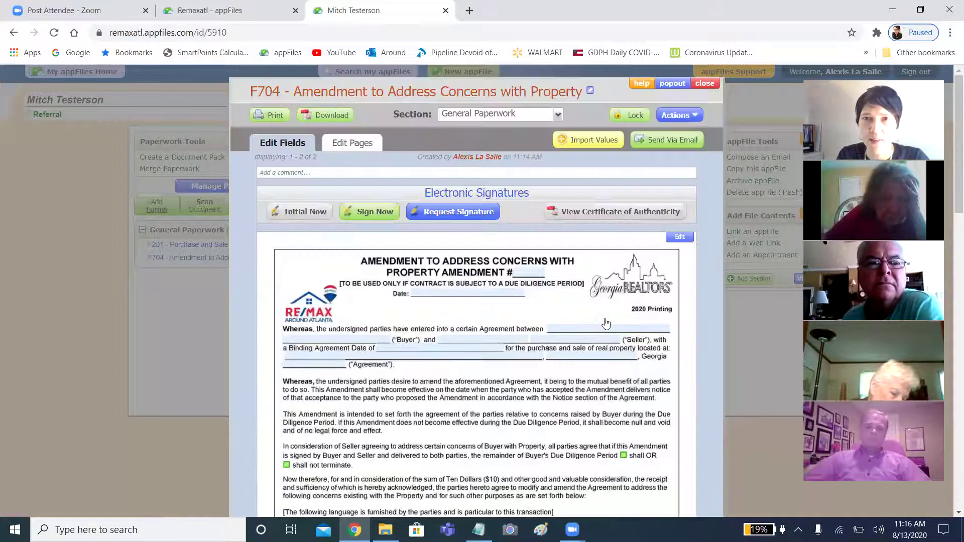
# Close the F704 form to return to the Referral appFile overview.
pyautogui.click(705, 84)
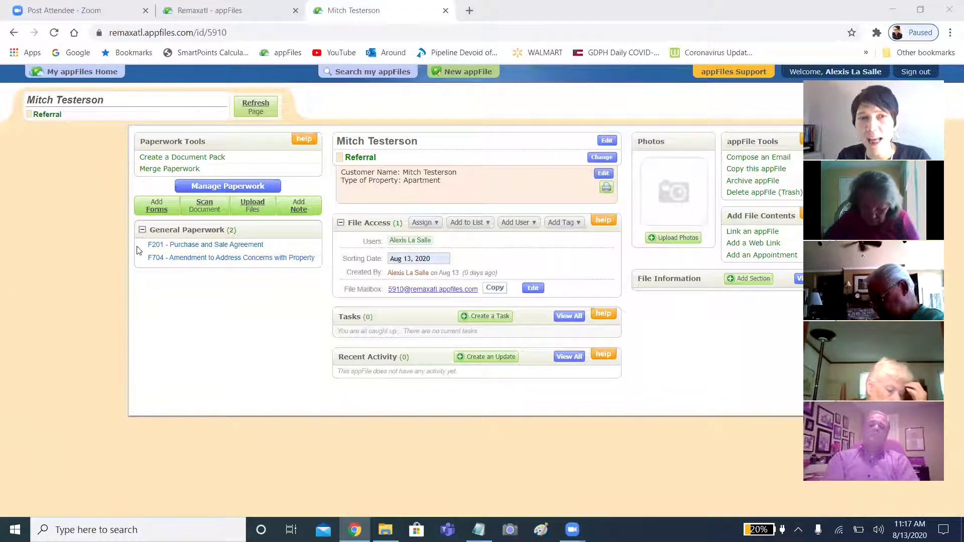
# Search the forms list and add F110 Exclusive Buyer Brokerage Agreement to the appFile.
pyautogui.click(155, 209)
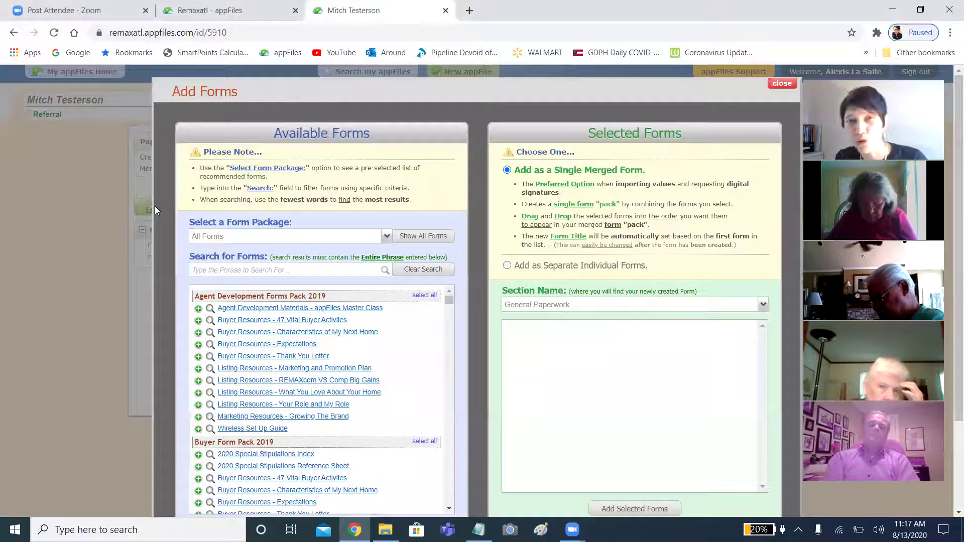
pyautogui.click(259, 271)
pyautogui.write('buyer')
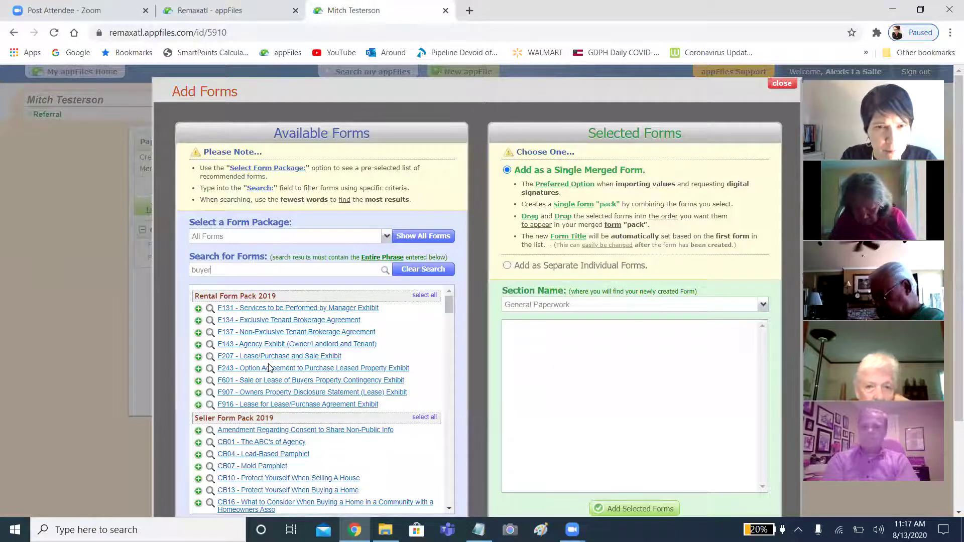
pyautogui.click(252, 271)
pyautogui.press('BackSpace')
pyautogui.press('BackSpace')
pyautogui.press('BackSpace')
pyautogui.press('BackSpace')
pyautogui.press('BackSpace')
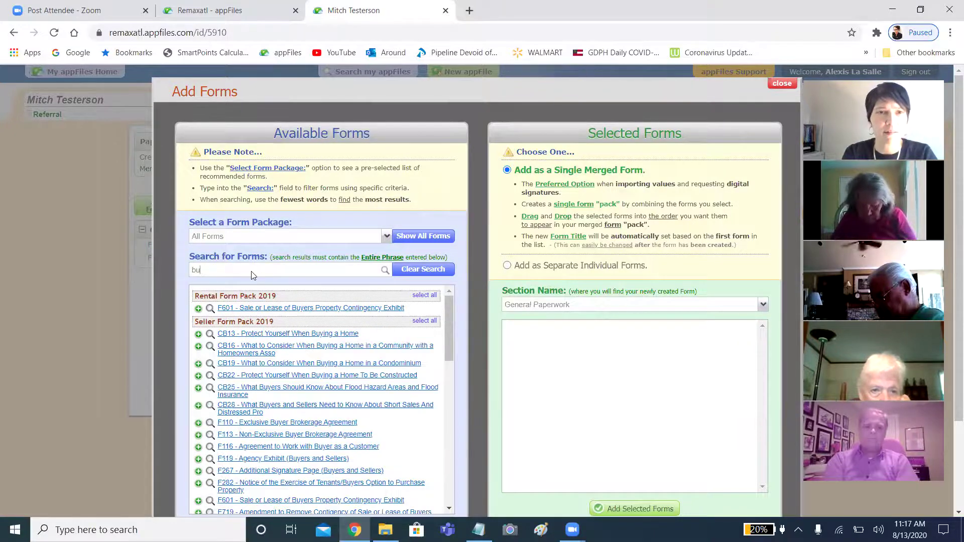
pyautogui.write('bioker')
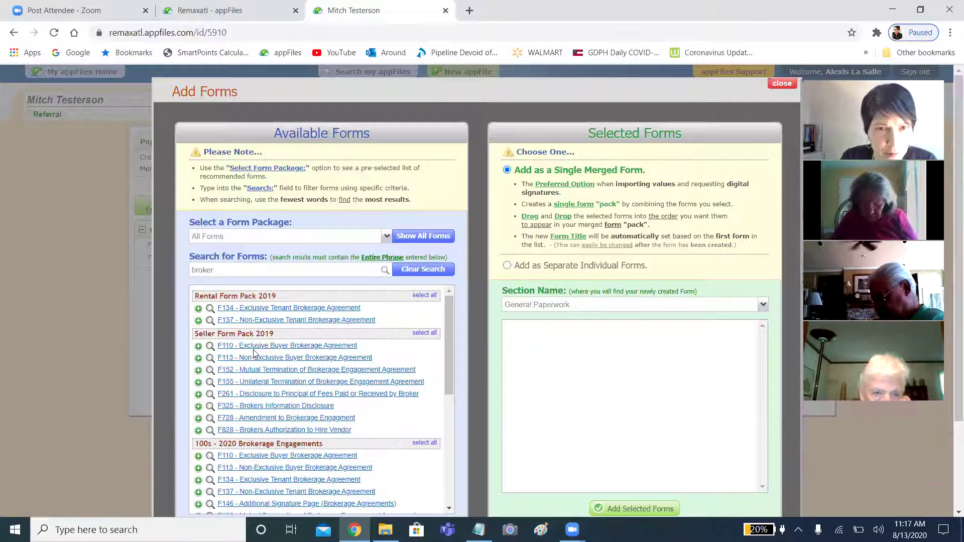
pyautogui.click(198, 346)
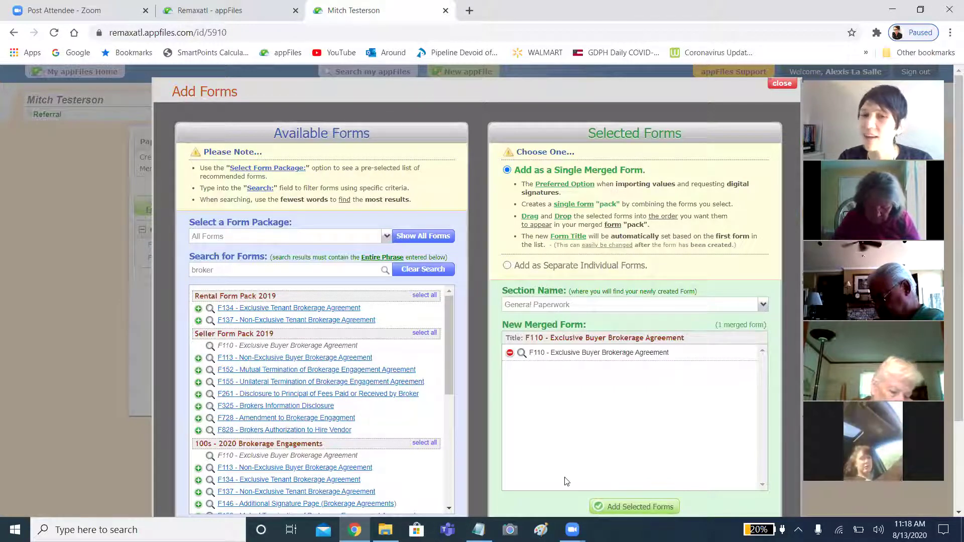
pyautogui.click(608, 509)
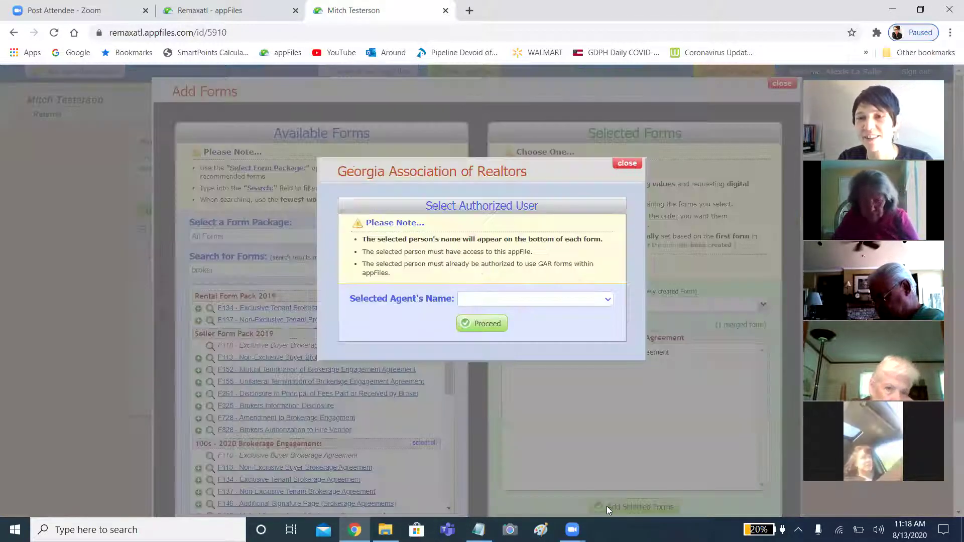
# Pick the authorized agent in Select Authorized User and proceed.
pyautogui.click(529, 300)
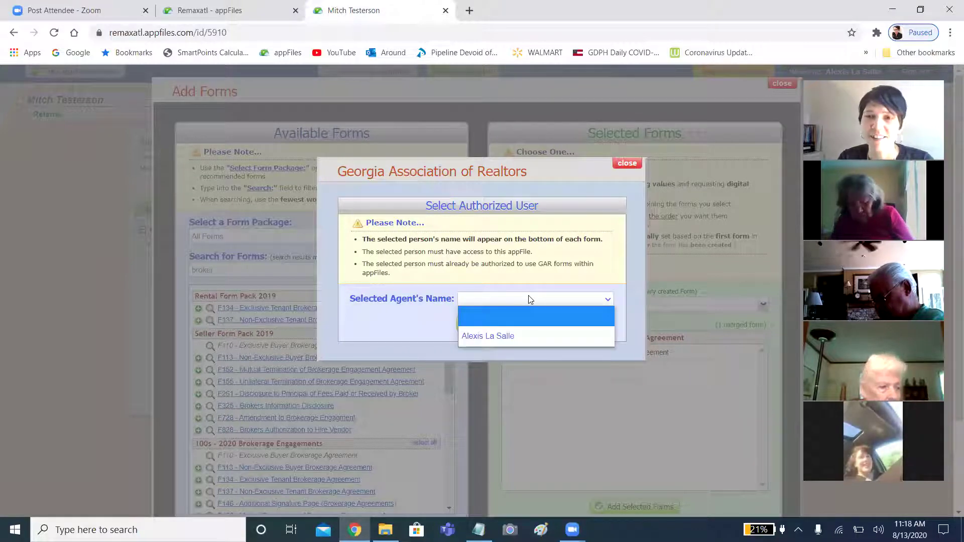
pyautogui.click(501, 334)
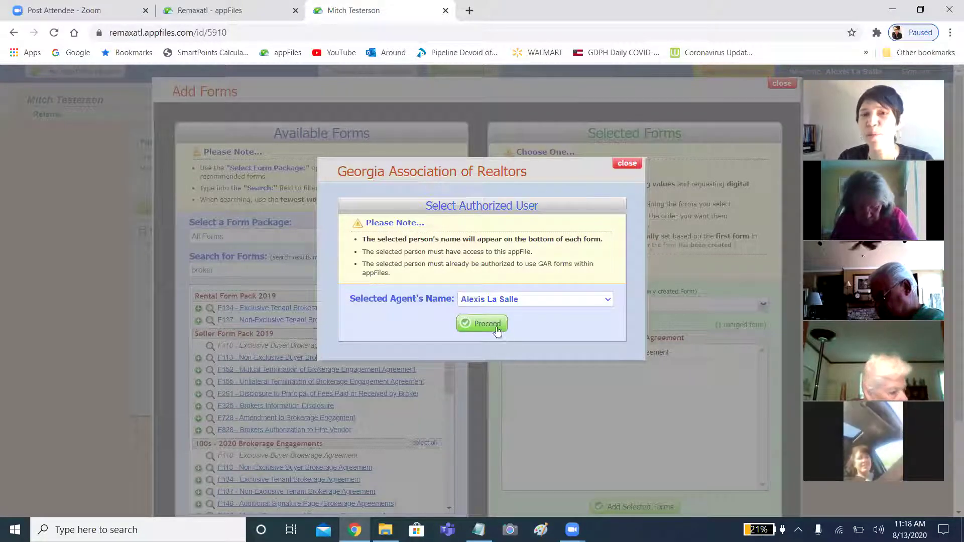
pyautogui.click(477, 324)
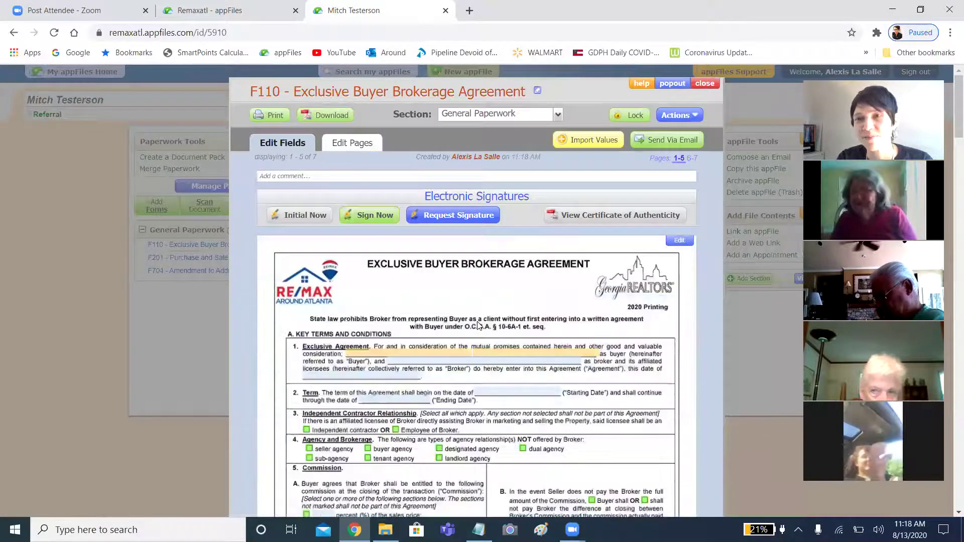
# Jump to pages 6-7 of F110 and scroll to its blank Special Stipulations section.
pyautogui.scroll(-8, 478, 326)
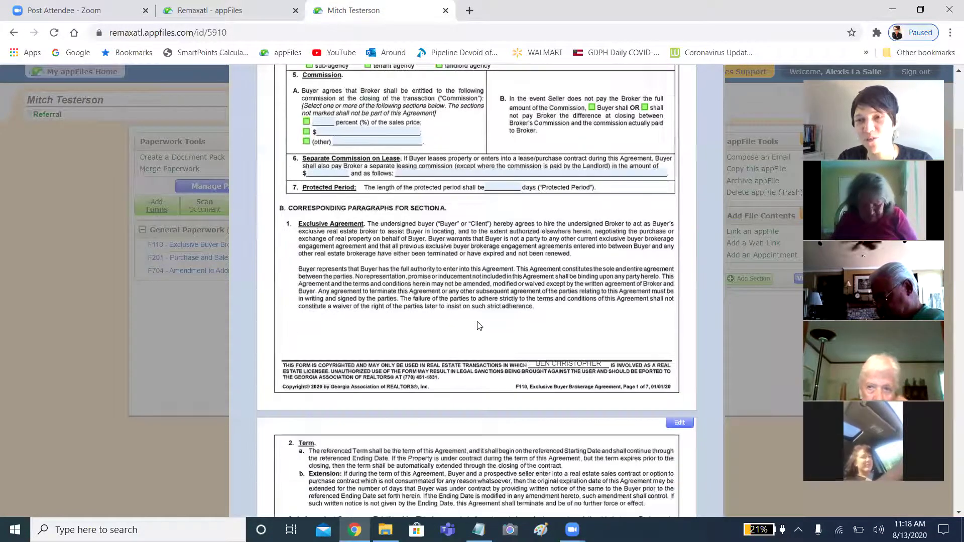
pyautogui.scroll(-15, 477, 326)
pyautogui.scroll(-12, 478, 326)
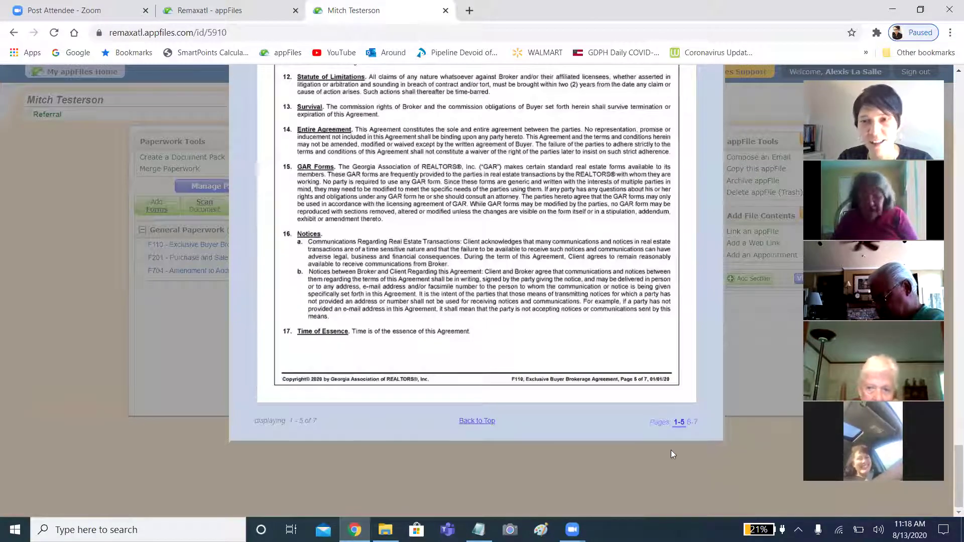
pyautogui.click(690, 423)
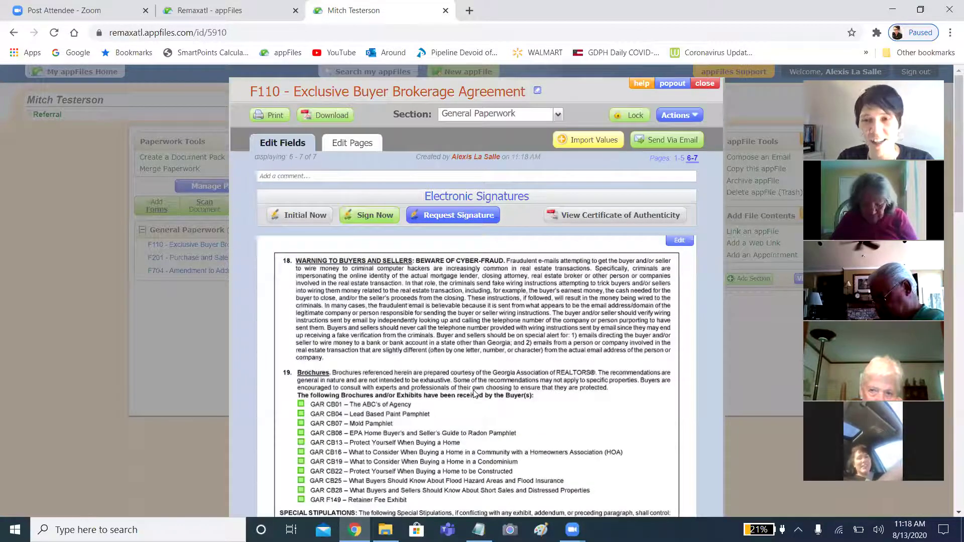
pyautogui.scroll(-6, 474, 394)
pyautogui.scroll(1, 475, 395)
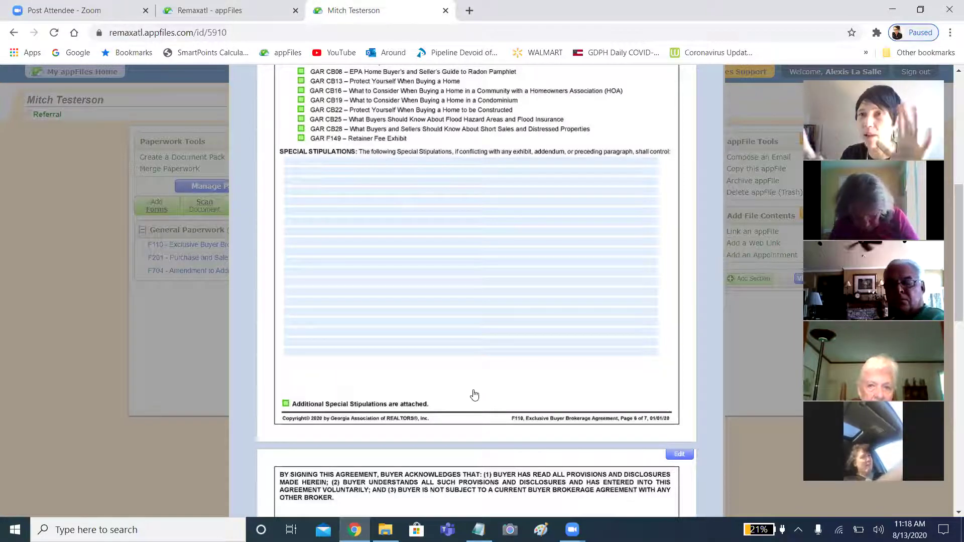
pyautogui.scroll(-2, 437, 355)
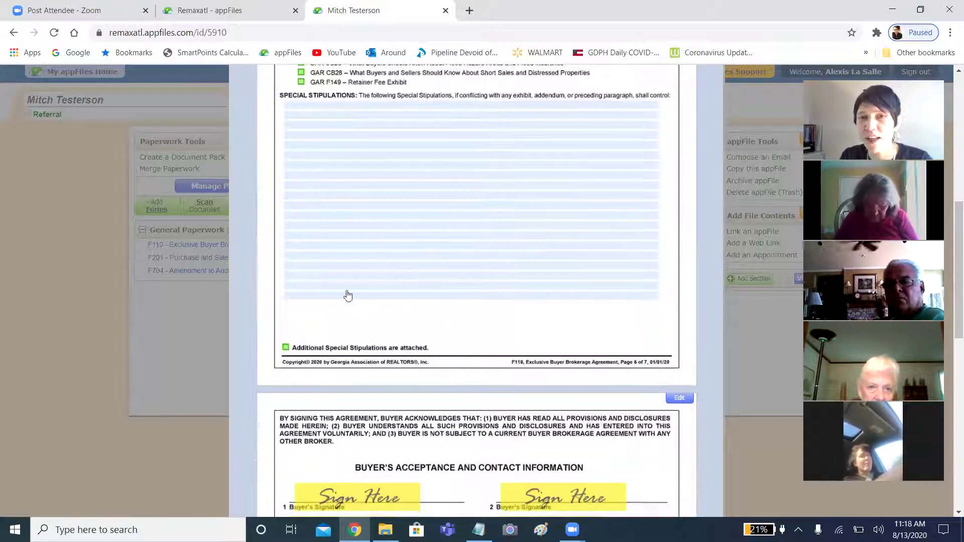
# Open F110's Special Stipulations editor and search the saved clauses for 'buyer'.
pyautogui.click(440, 222)
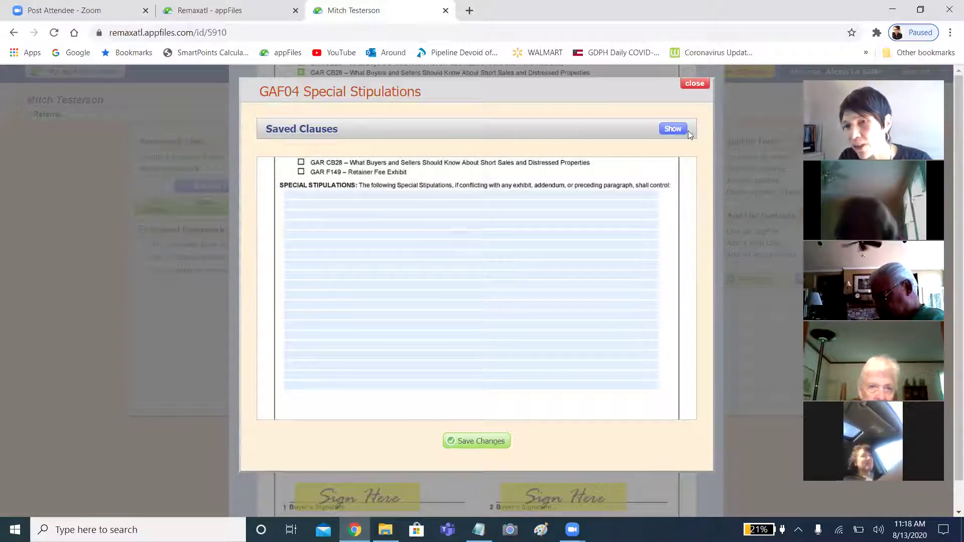
pyautogui.click(670, 130)
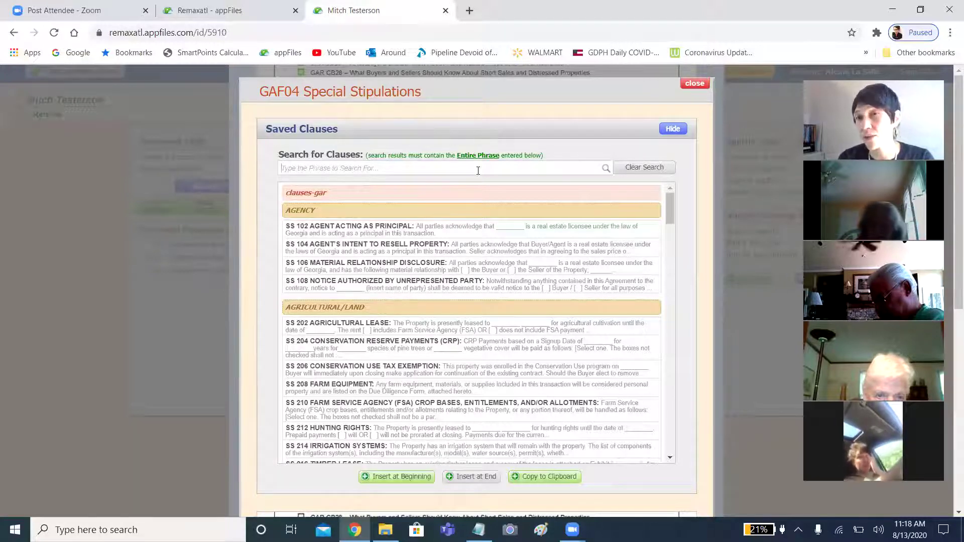
pyautogui.write('buyer')
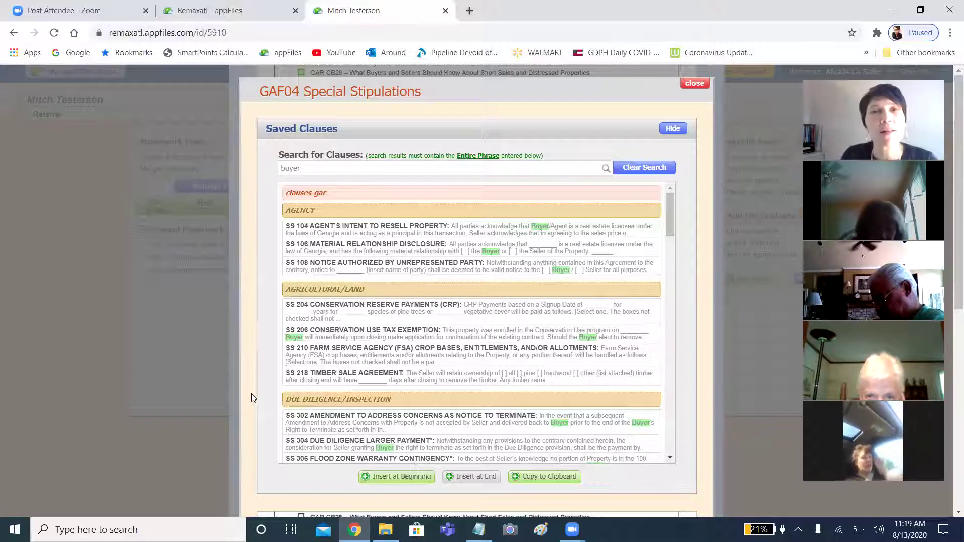
# Select the SS 106 Material Relationship Disclosure clause and insert it at the beginning.
pyautogui.scroll(-2, 411, 388)
pyautogui.scroll(-1, 410, 387)
pyautogui.scroll(3, 411, 387)
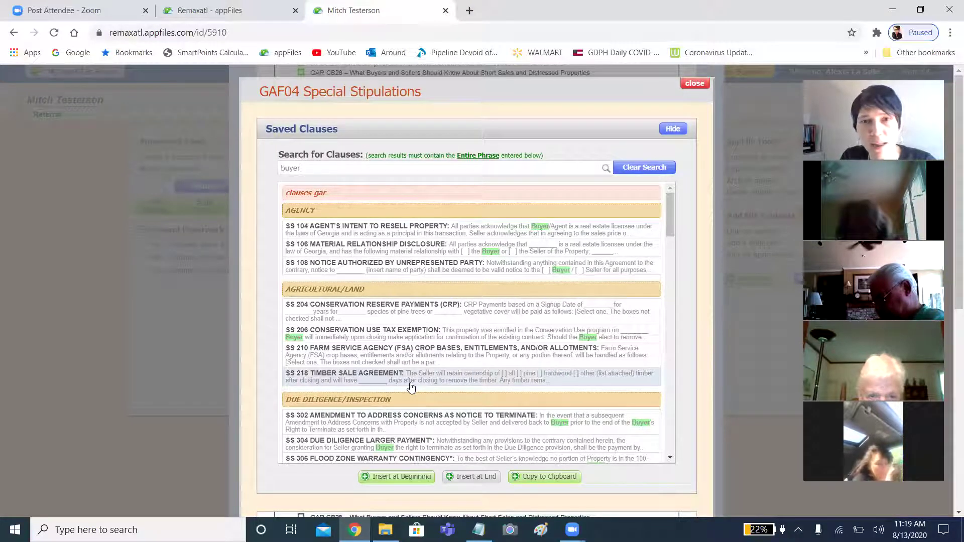
pyautogui.click(430, 251)
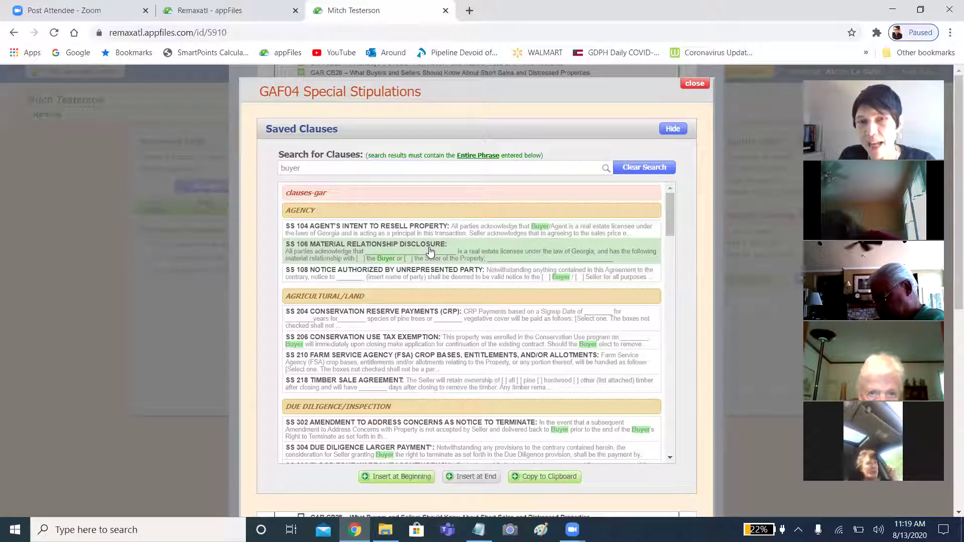
pyautogui.click(396, 474)
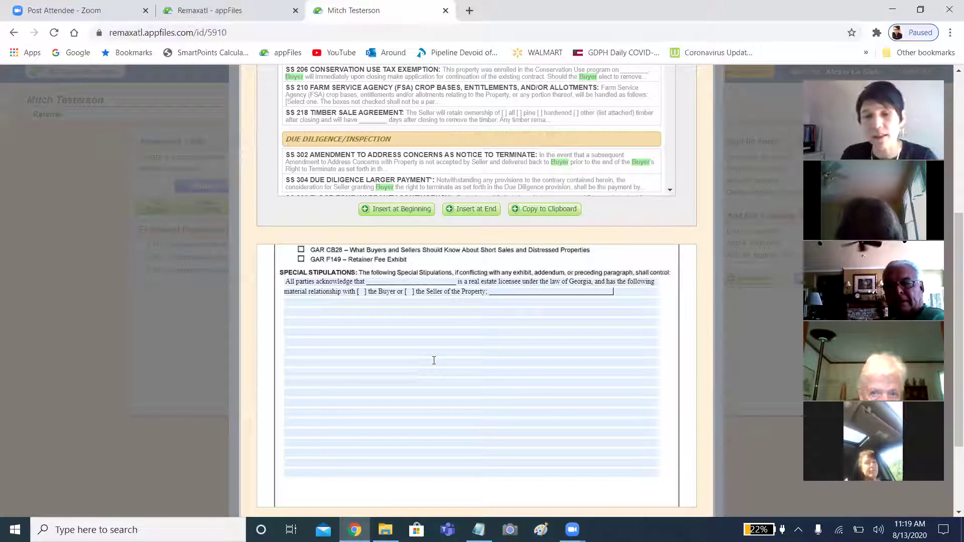
# Trim the clause's blank lines and enter the licensee's full name in its name blank.
pyautogui.press('BackSpace')
pyautogui.press('BackSpace')
pyautogui.press('BackSpace')
pyautogui.press('BackSpace')
pyautogui.press('BackSpace')
pyautogui.press('BackSpace')
pyautogui.press('BackSpace')
pyautogui.press('BackSpace')
pyautogui.press('BackSpace')
pyautogui.press('BackSpace')
pyautogui.press('BackSpace')
pyautogui.press('BackSpace')
pyautogui.press('BackSpace')
pyautogui.press('BackSpace')
pyautogui.press('BackSpace')
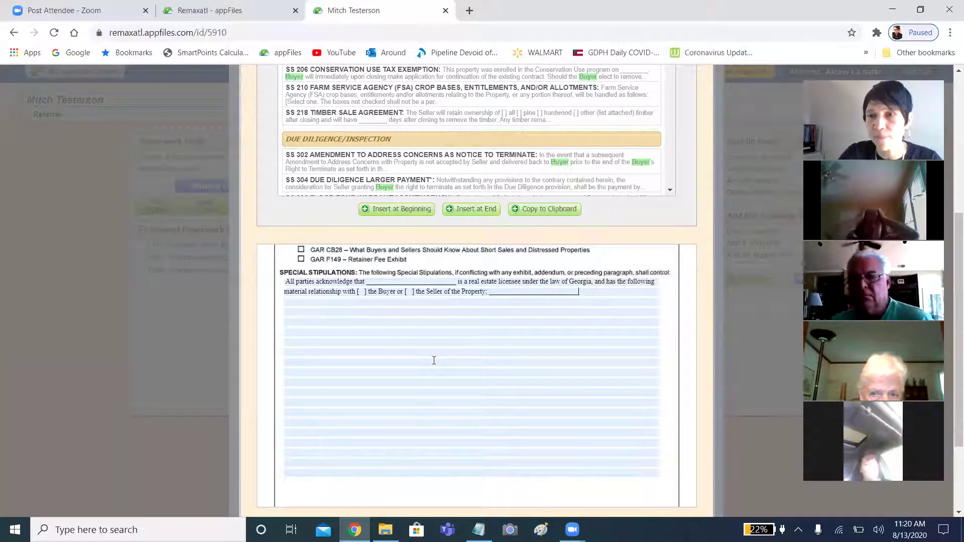
pyautogui.press('BackSpace')
pyautogui.press('BackSpace')
pyautogui.press('BackSpace')
pyautogui.press('BackSpace')
pyautogui.press('BackSpace')
pyautogui.press('BackSpace')
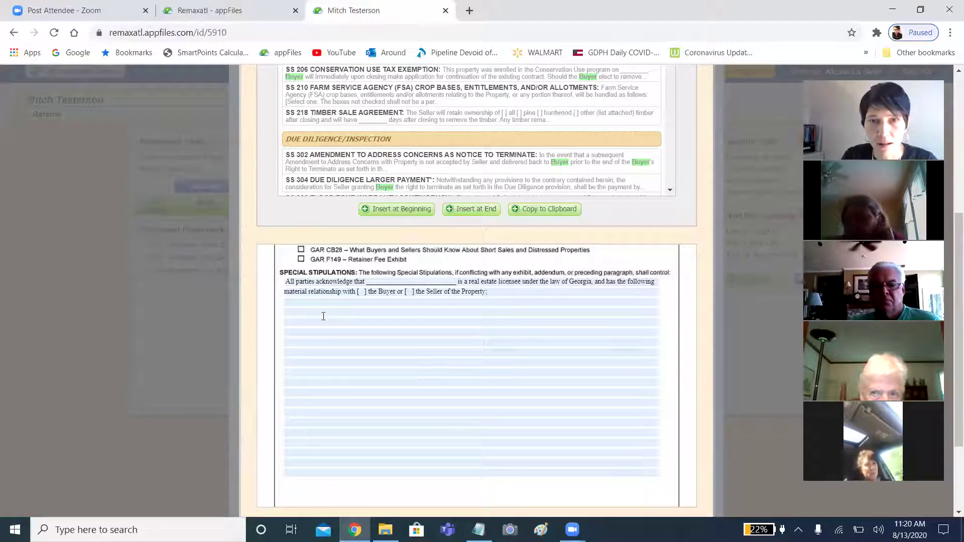
pyautogui.click(457, 275)
pyautogui.press('BackSpace')
pyautogui.press('BackSpace')
pyautogui.press('BackSpace')
pyautogui.press('BackSpace')
pyautogui.press('BackSpace')
pyautogui.press('BackSpace')
pyautogui.press('BackSpace')
pyautogui.press('BackSpace')
pyautogui.press('BackSpace')
pyautogui.press('BackSpace')
pyautogui.press('BackSpace')
pyautogui.press('BackSpace')
pyautogui.press('BackSpace')
pyautogui.press('BackSpace')
pyautogui.press('BackSpace')
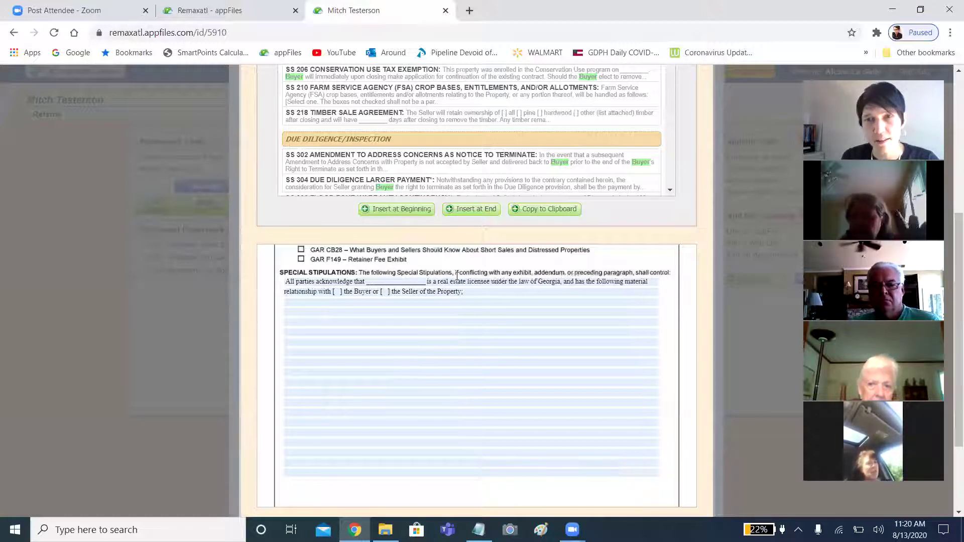
pyautogui.press('BackSpace')
pyautogui.press('BackSpace')
pyautogui.press('BackSpace')
pyautogui.press('BackSpace')
pyautogui.press('BackSpace')
pyautogui.press('BackSpace')
pyautogui.press('BackSpace')
pyautogui.press('BackSpace')
pyautogui.press('BackSpace')
pyautogui.press('BackSpace')
pyautogui.press('BackSpace')
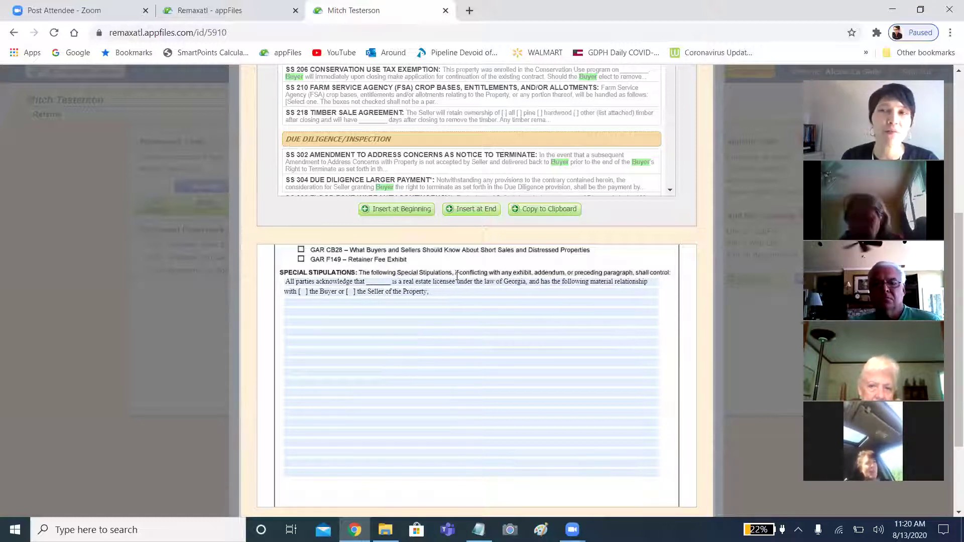
pyautogui.press('BackSpace')
pyautogui.press('BackSpace')
pyautogui.press('BackSpace')
pyautogui.press('BackSpace')
pyautogui.press('BackSpace')
pyautogui.press('BackSpace')
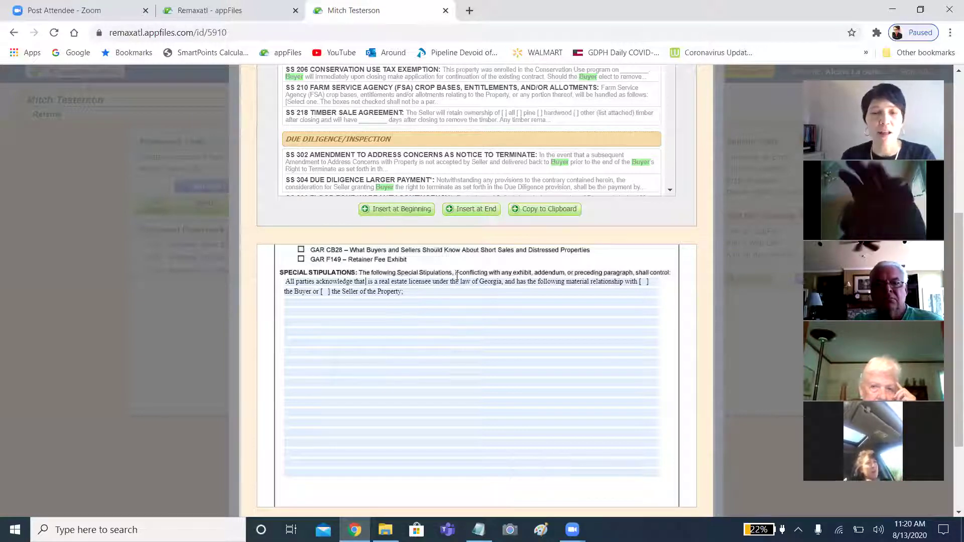
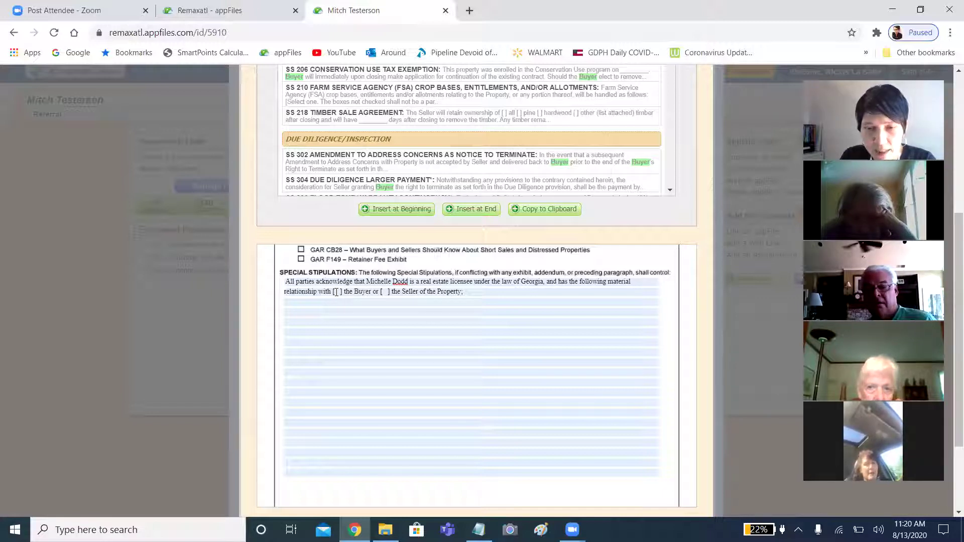
# Mark Buyer, delete the Seller option, add 'the buyer is my son.' and save.
pyautogui.write('X')
pyautogui.press('Delete')
pyautogui.press('Delete')
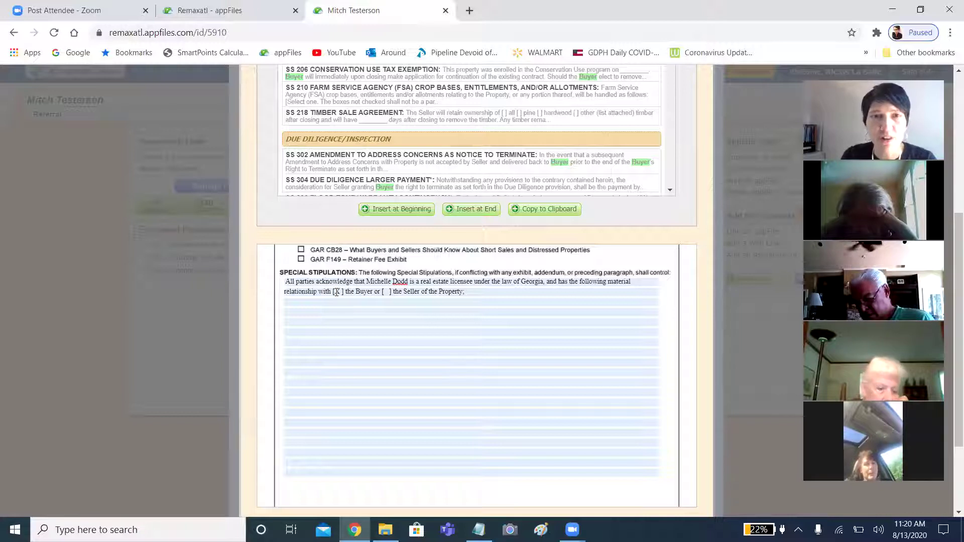
pyautogui.press('Delete')
pyautogui.press('Delete')
pyautogui.press('Delete')
pyautogui.press('Delete')
pyautogui.press('Delete')
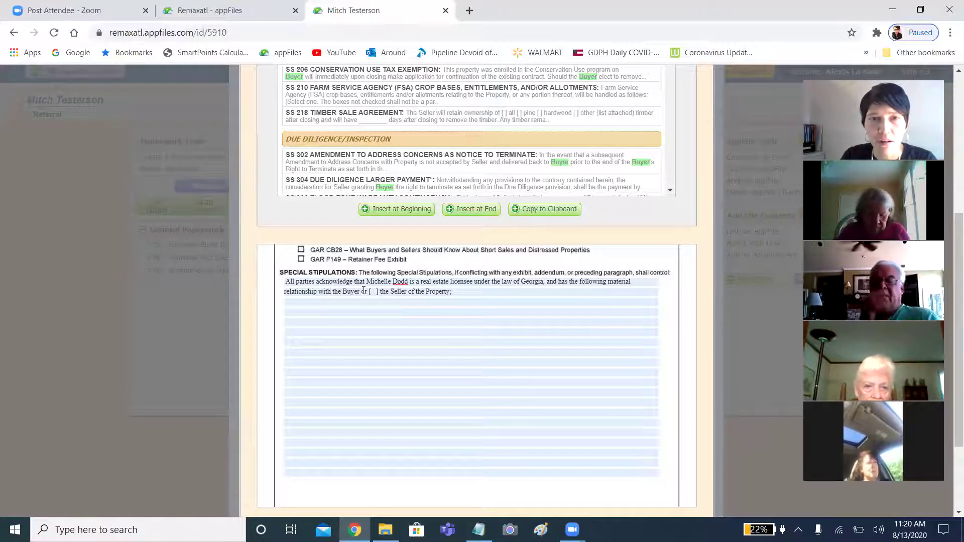
pyautogui.moveTo(360, 291); pyautogui.dragTo(558, 312)
pyautogui.press('BackSpace')
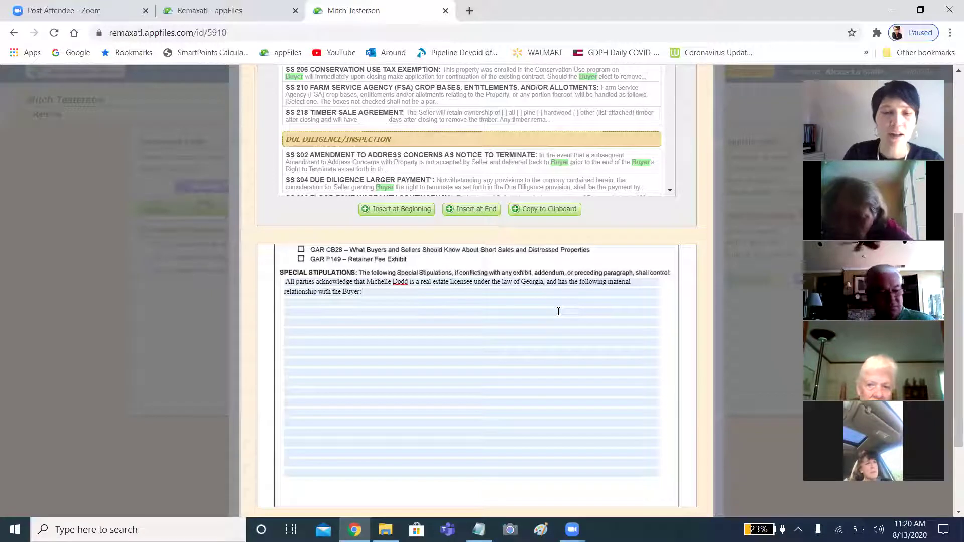
pyautogui.write('the buyer')
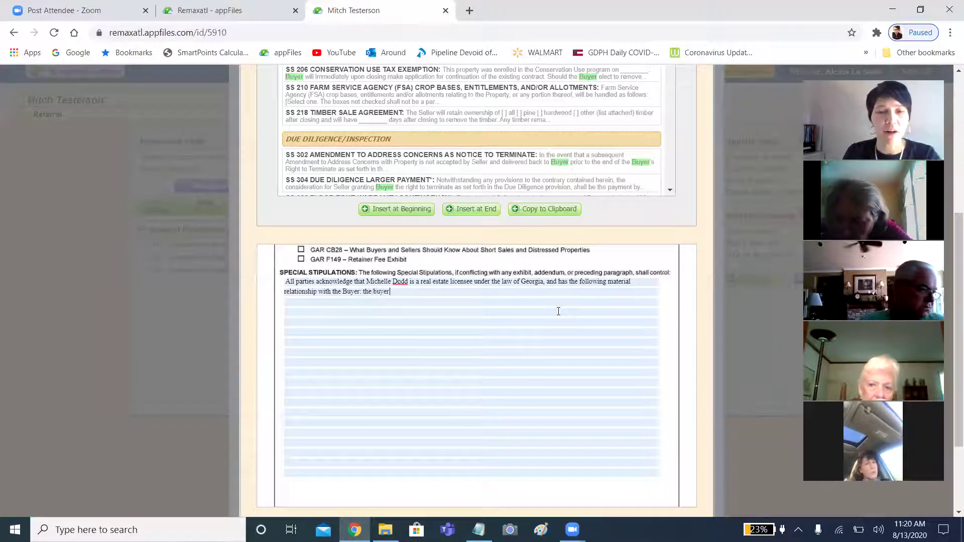
pyautogui.write(' is my son')
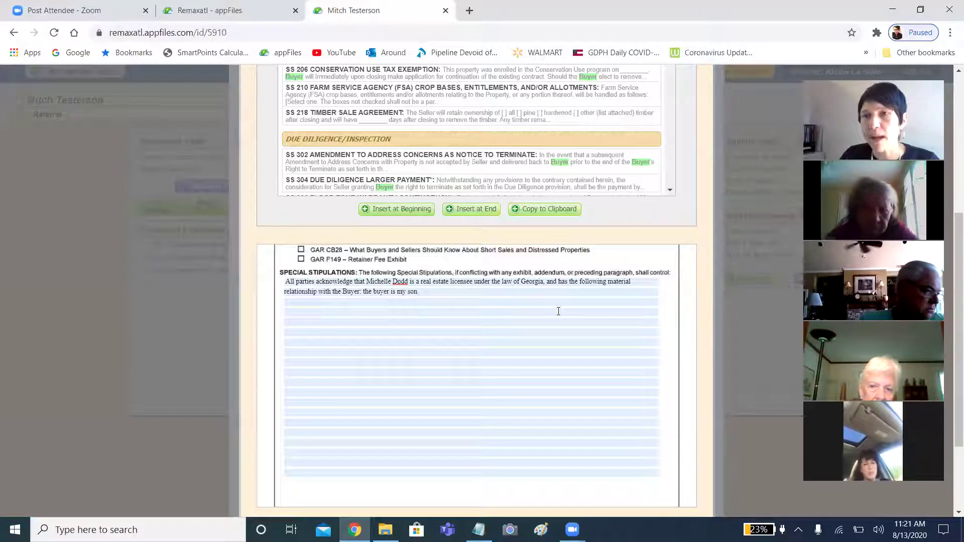
pyautogui.write('.')
pyautogui.scroll(-2, 558, 311)
pyautogui.click(473, 413)
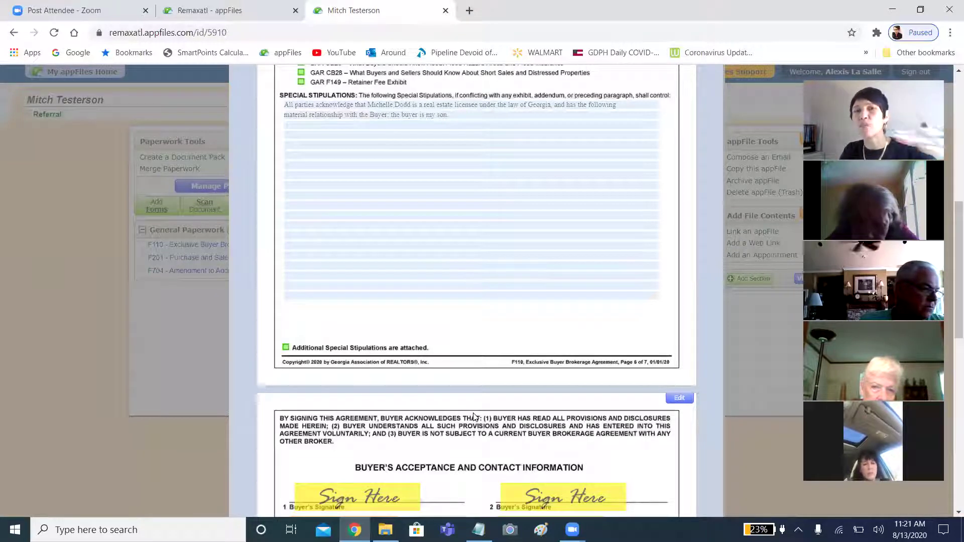
pyautogui.click(477, 304)
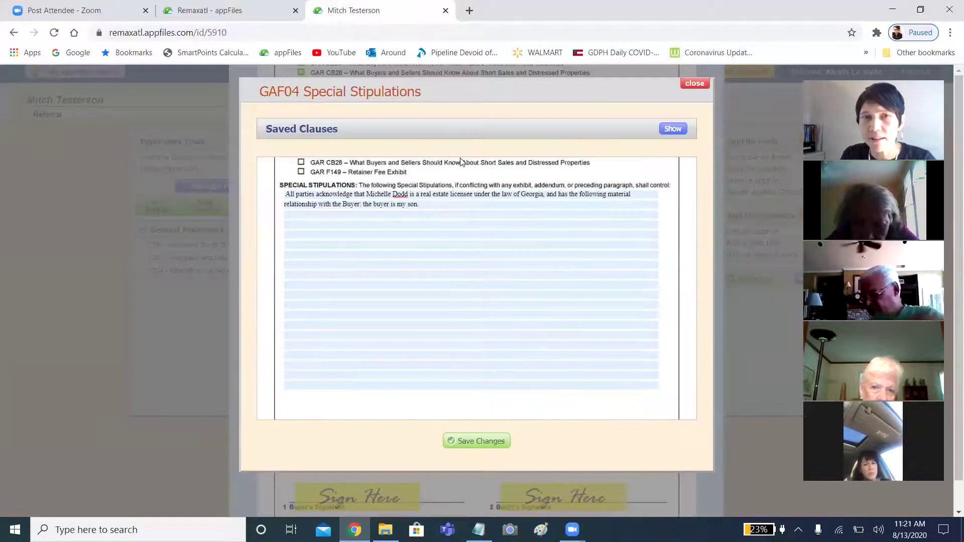
pyautogui.click(297, 226)
pyautogui.click(443, 203)
pyautogui.press('BackSpace')
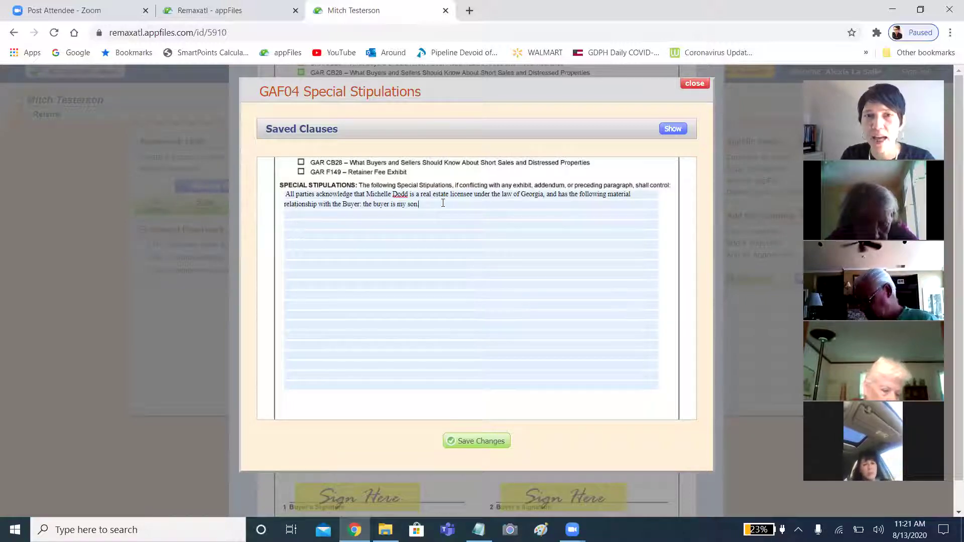
pyautogui.press('Return')
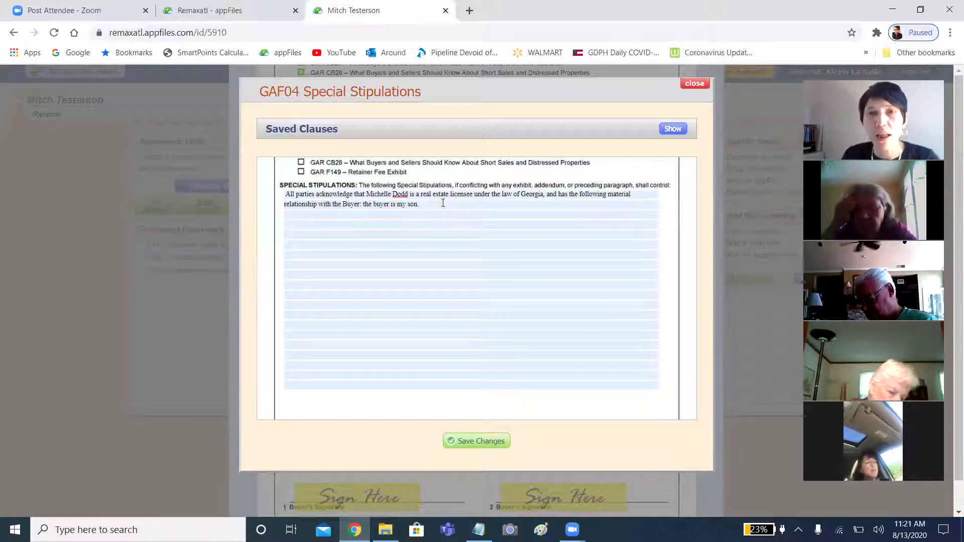
pyautogui.click(670, 130)
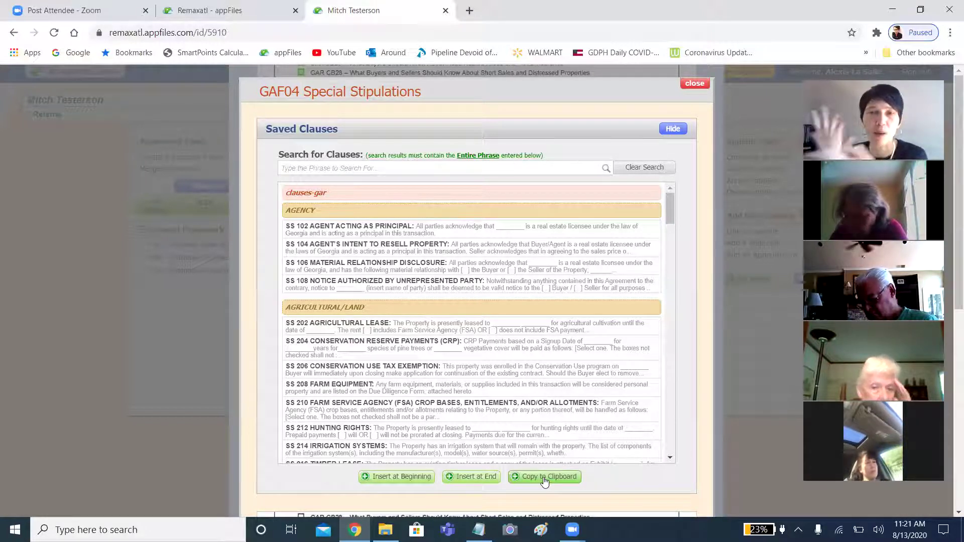
pyautogui.click(694, 84)
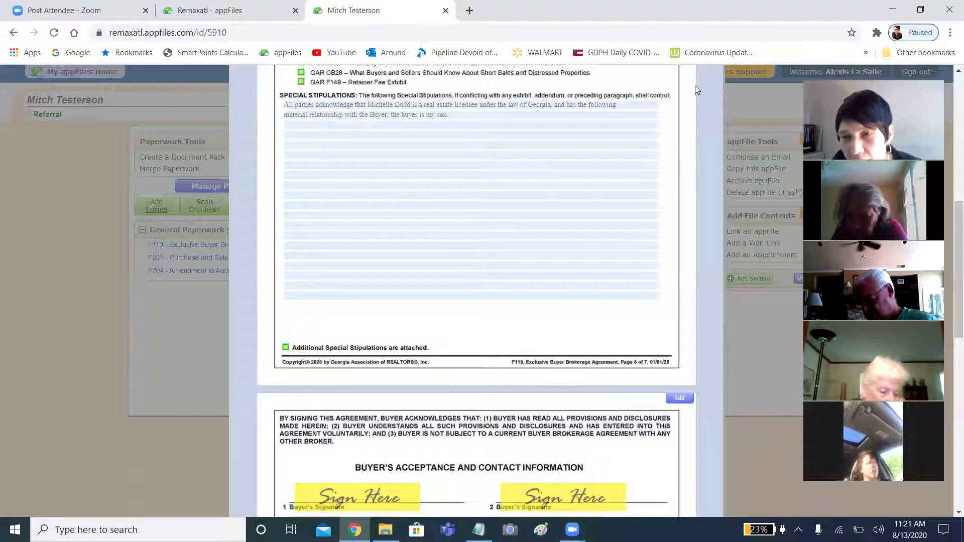
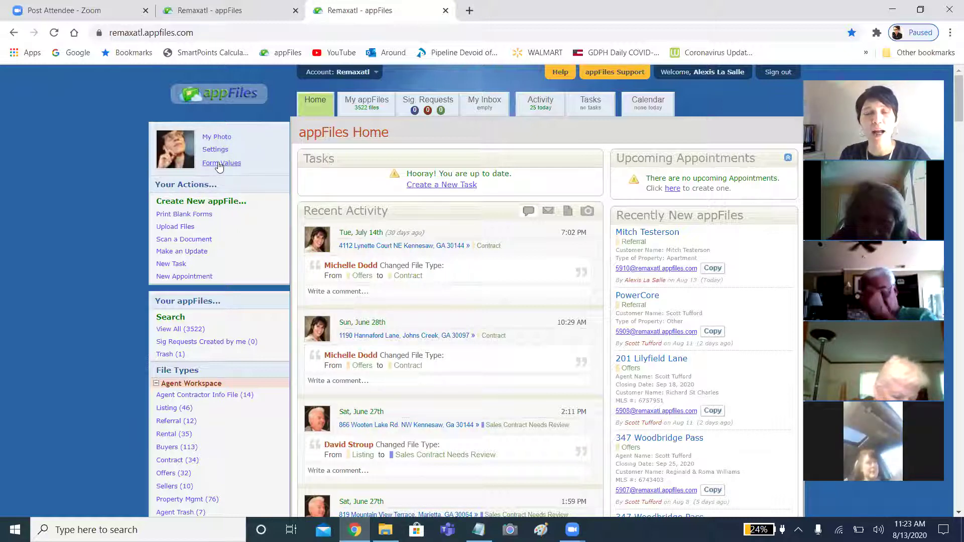
# Load the default values for F101 - Exclusive Seller Listing Agreement in Form Values.
pyautogui.click(219, 164)
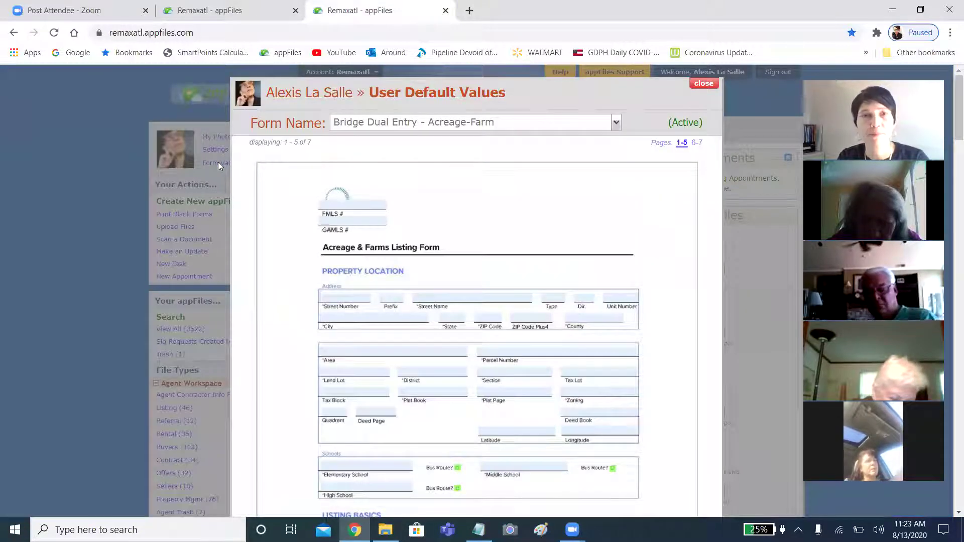
pyautogui.click(617, 121)
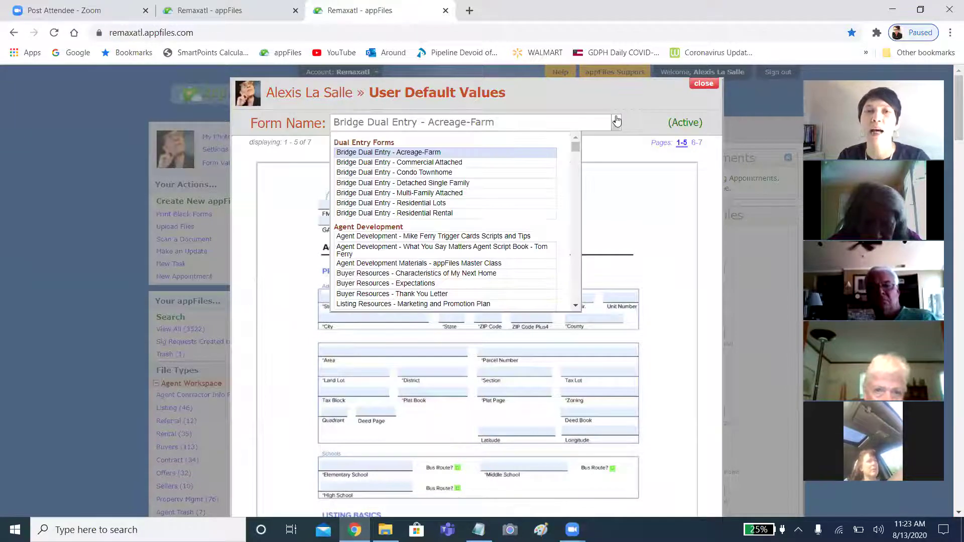
pyautogui.scroll(-3, 478, 218)
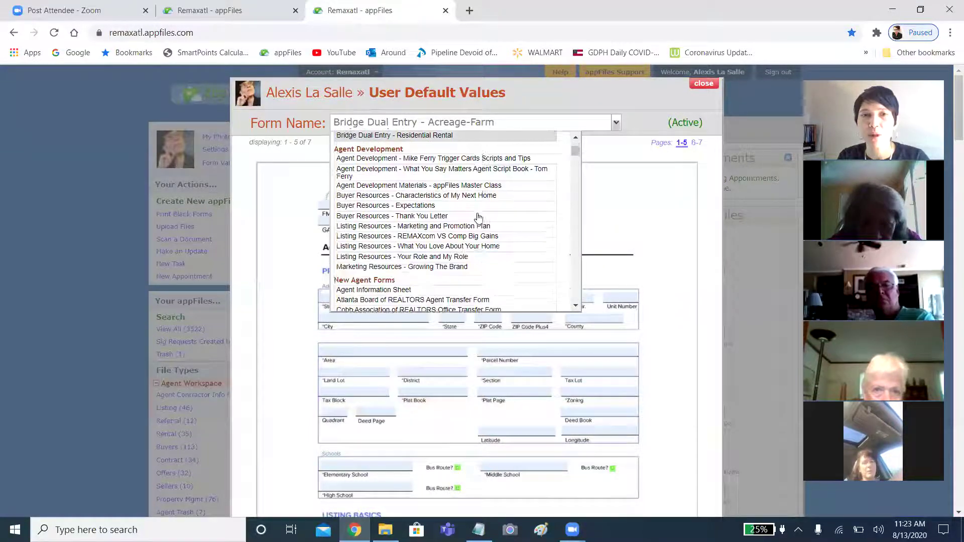
pyautogui.scroll(-1, 478, 218)
pyautogui.scroll(-3, 478, 217)
pyautogui.scroll(-4, 478, 217)
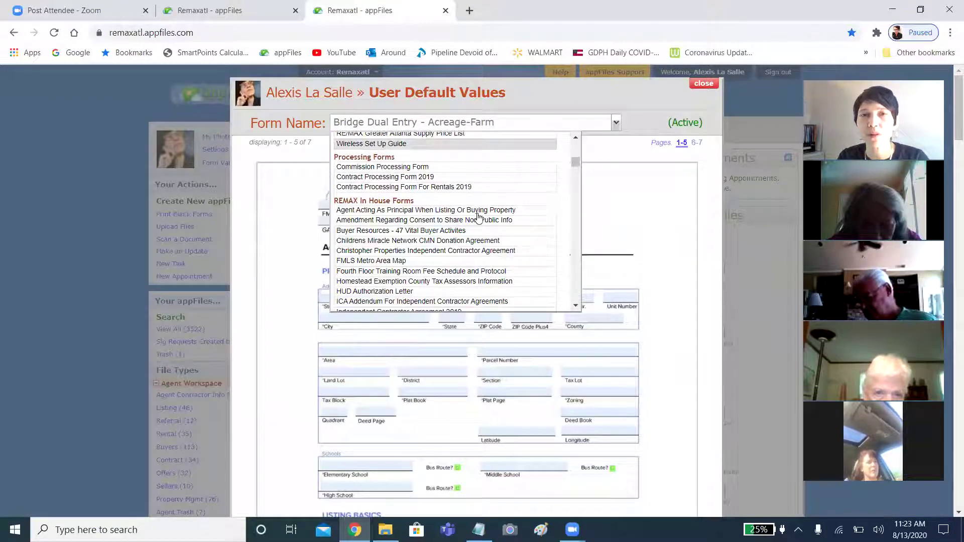
pyautogui.scroll(-8, 478, 218)
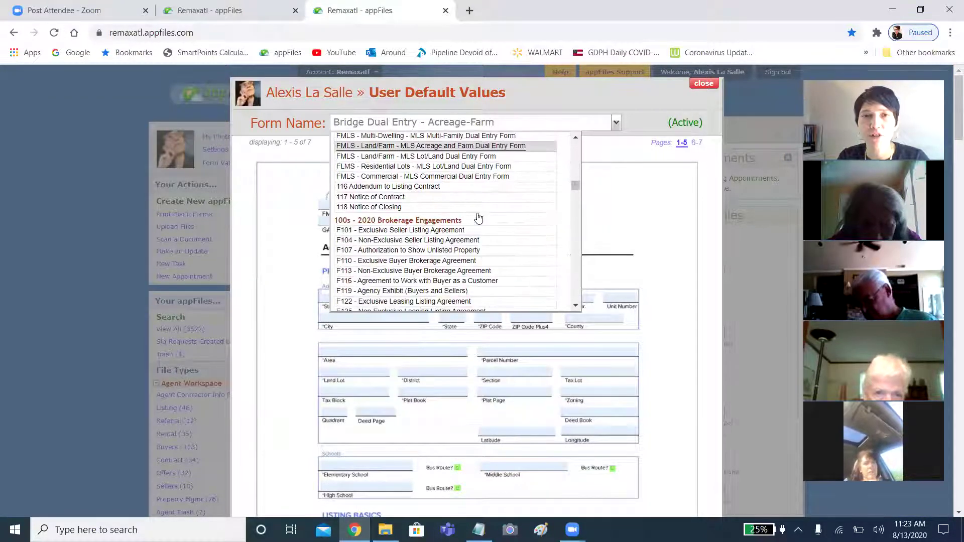
pyautogui.scroll(3, 478, 218)
pyautogui.scroll(-5, 478, 217)
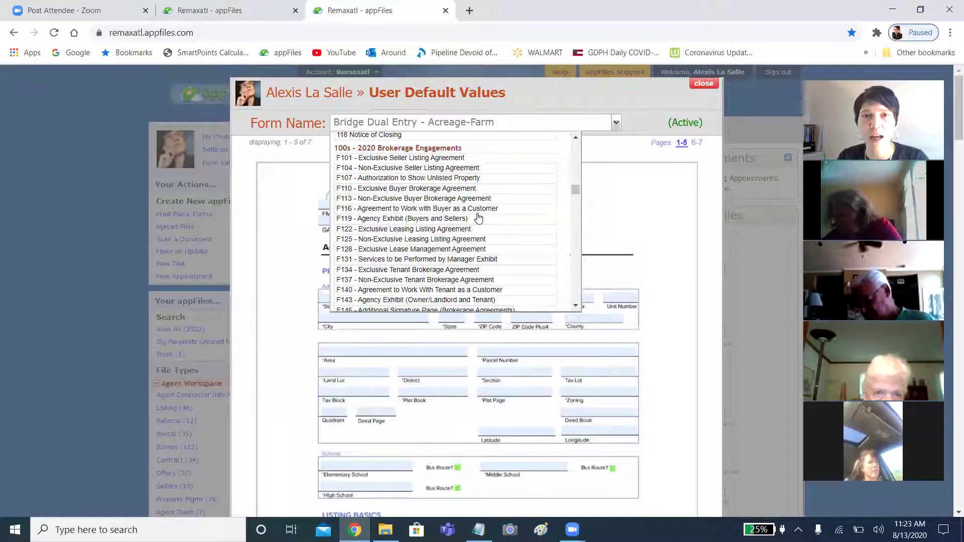
pyautogui.scroll(-1, 478, 217)
pyautogui.scroll(3, 478, 217)
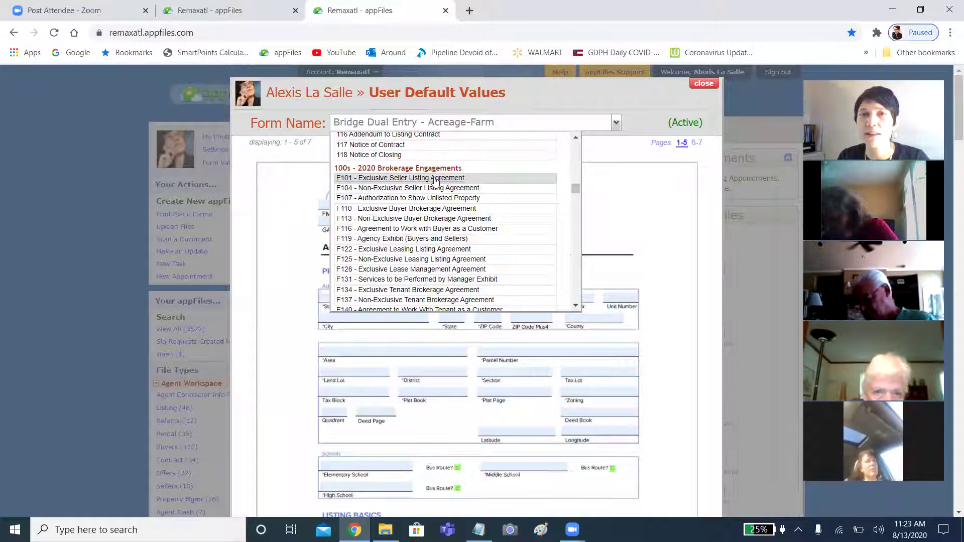
pyautogui.click(435, 179)
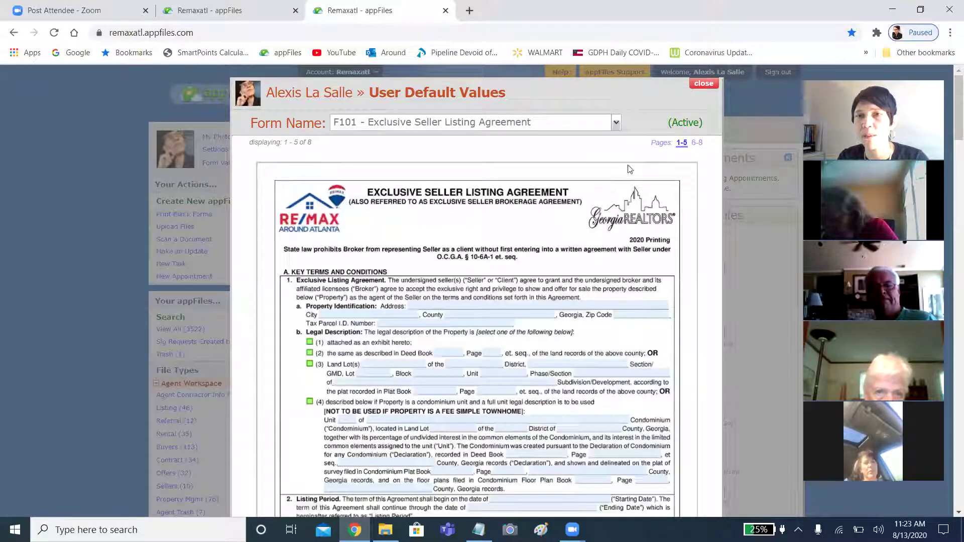
# Review pages 6-8 of the F101 defaults through the signature sections, then return home.
pyautogui.click(696, 142)
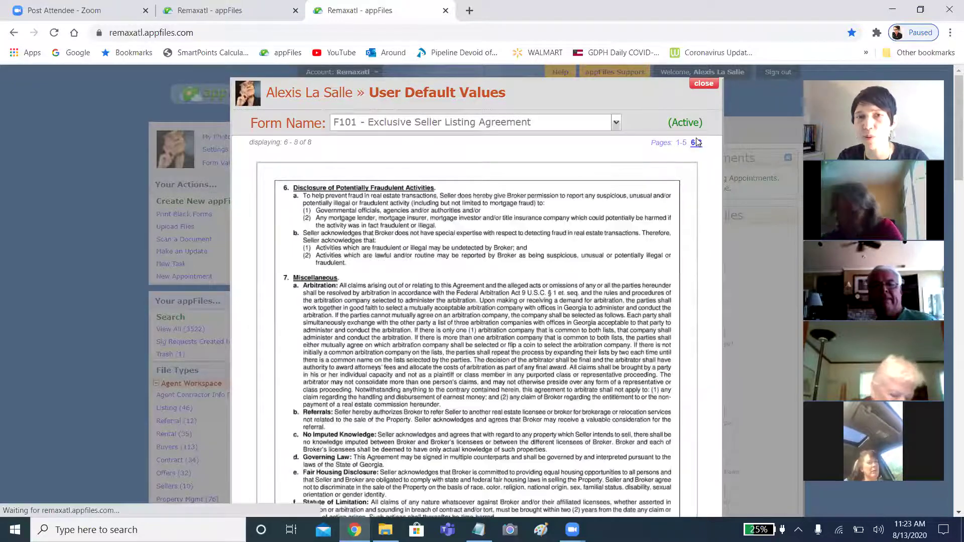
pyautogui.scroll(-10, 481, 397)
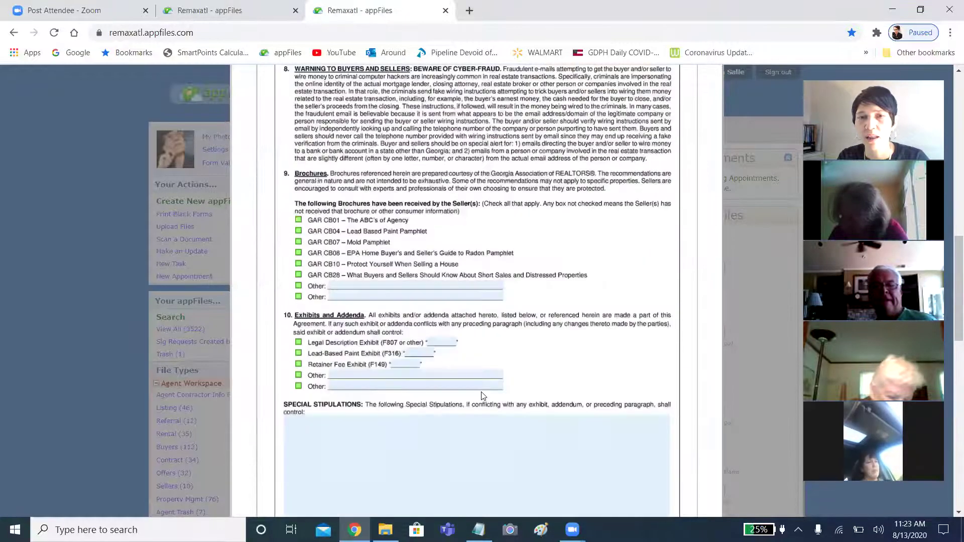
pyautogui.scroll(-10, 481, 396)
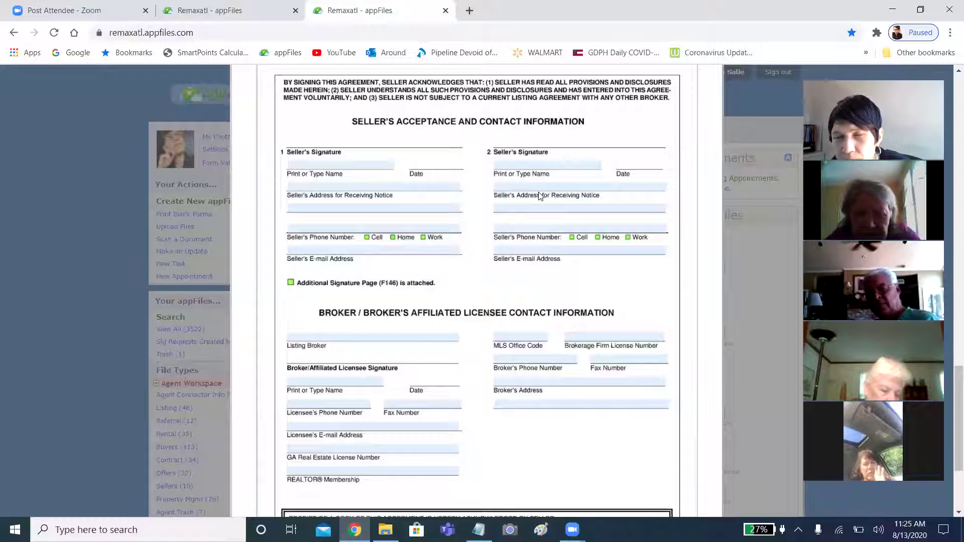
pyautogui.scroll(-3, 564, 122)
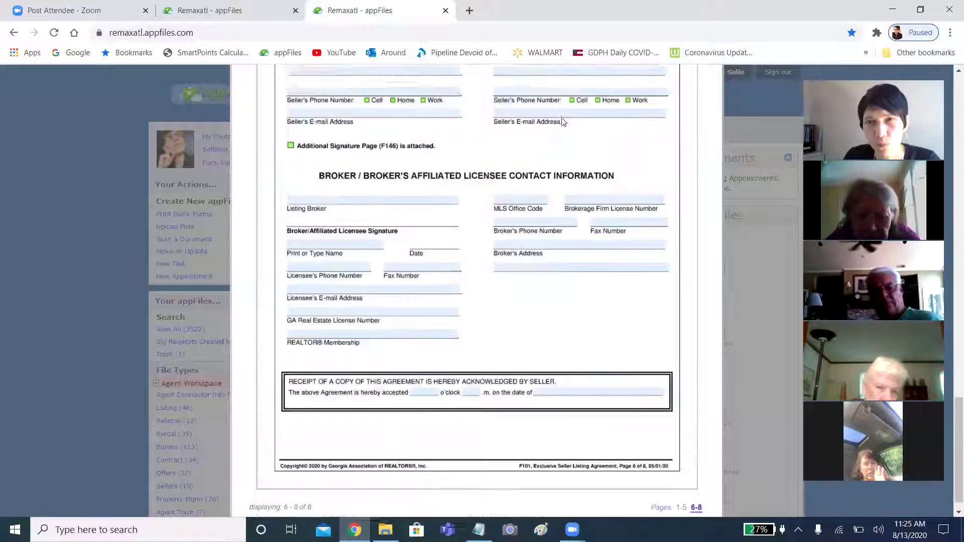
pyautogui.scroll(15, 692, 320)
pyautogui.scroll(7, 692, 320)
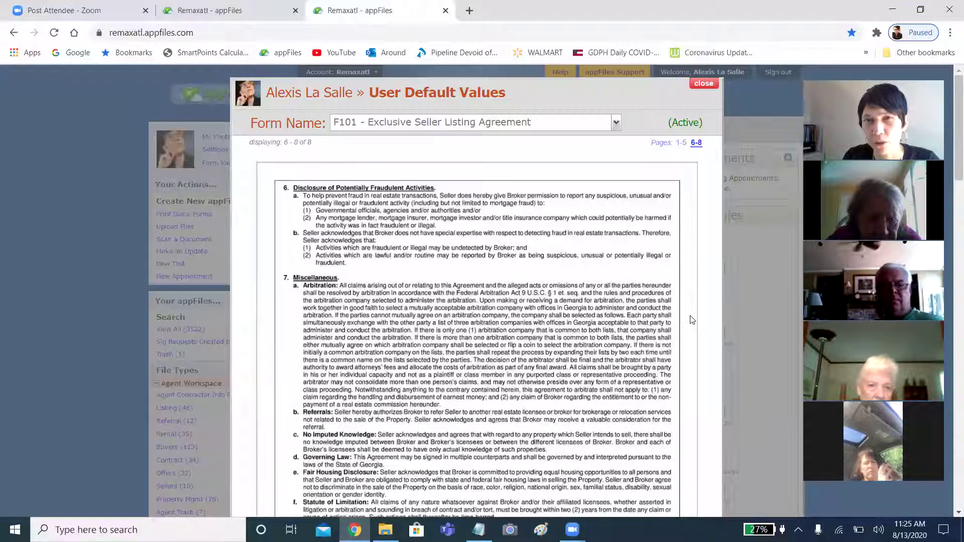
pyautogui.click(704, 84)
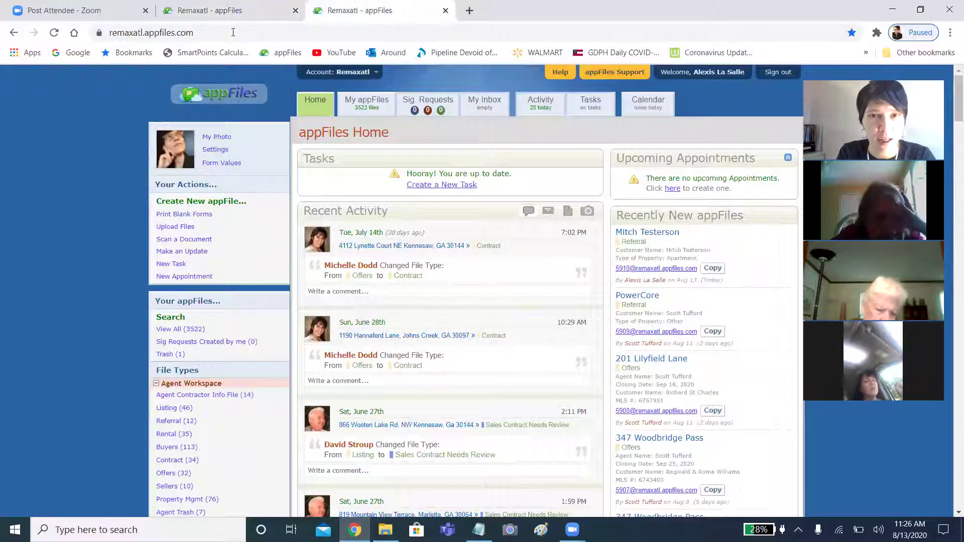
# Open the new referral appFile and its F201 - Purchase and Sale Agreement, skipping file upload.
pyautogui.click(648, 232)
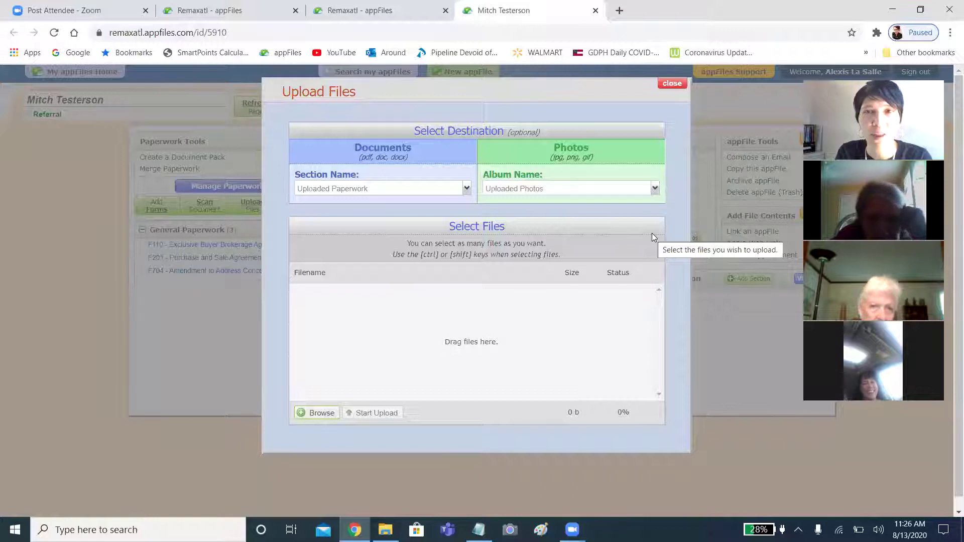
pyautogui.click(673, 83)
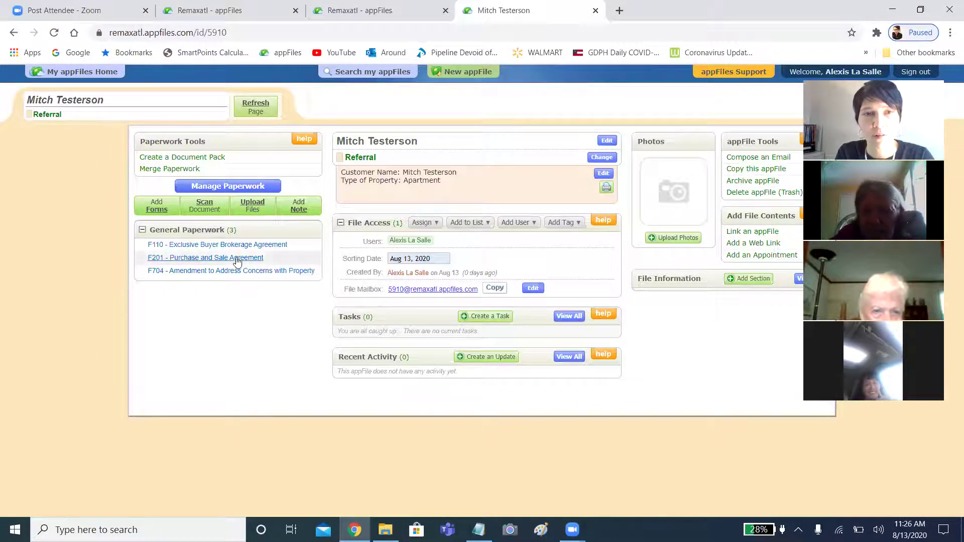
pyautogui.click(237, 259)
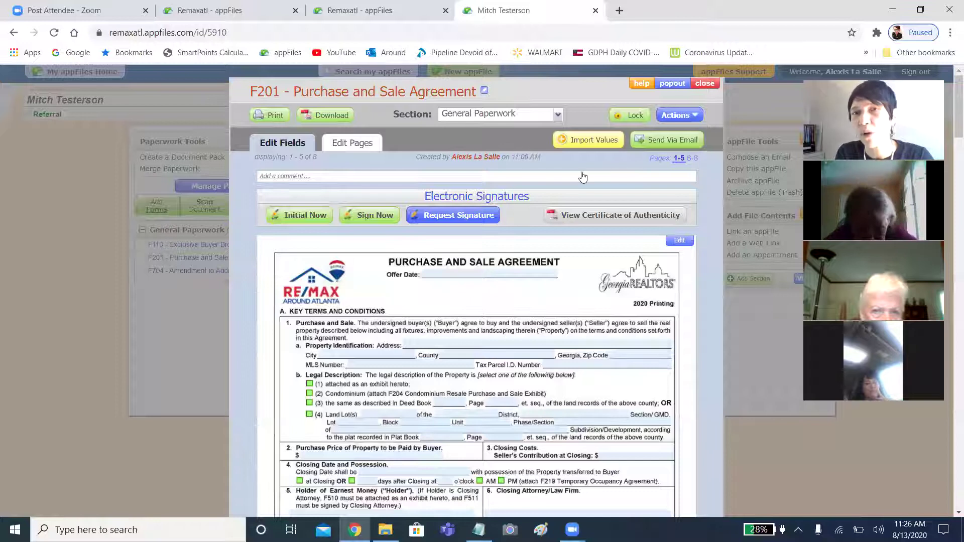
# Start Import Values on the F201 form and choose importing from the info fields.
pyautogui.click(585, 141)
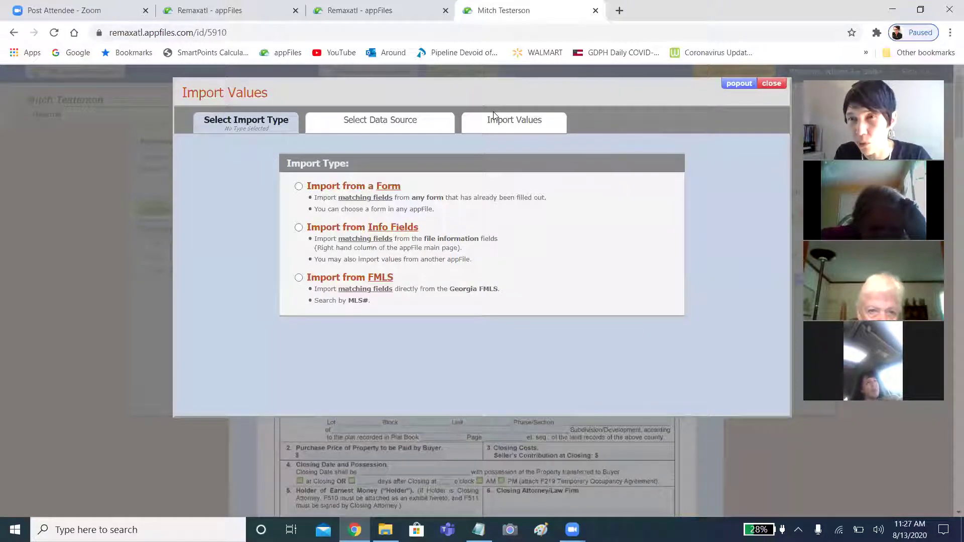
pyautogui.moveTo(493, 112); pyautogui.dragTo(395, 98)
pyautogui.moveTo(285, 254); pyautogui.dragTo(296, 234)
pyautogui.click(299, 228)
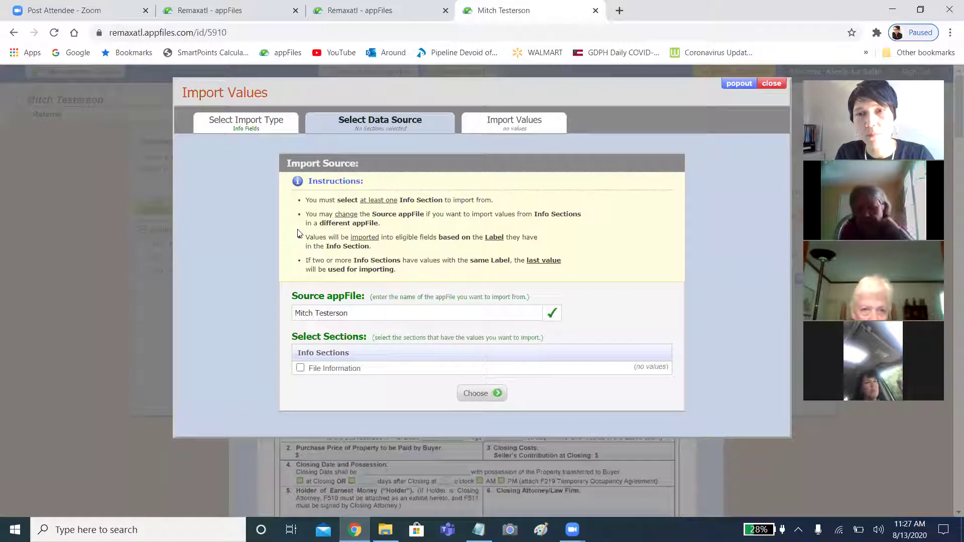
pyautogui.click(509, 316)
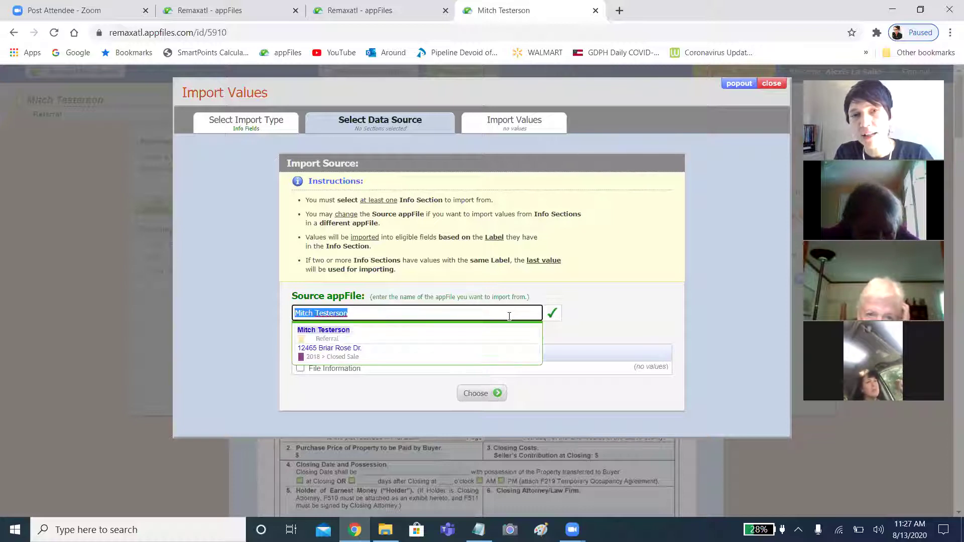
pyautogui.click(467, 360)
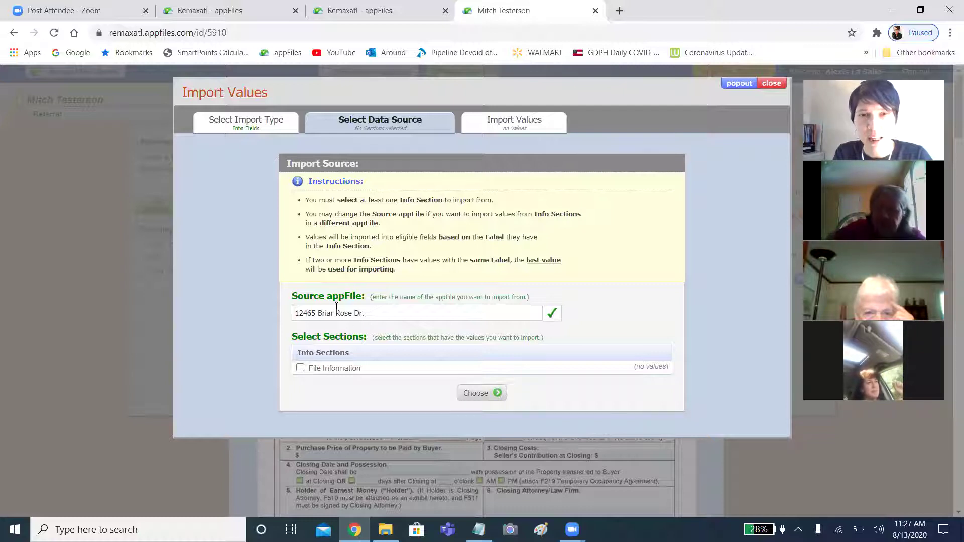
pyautogui.click(519, 312)
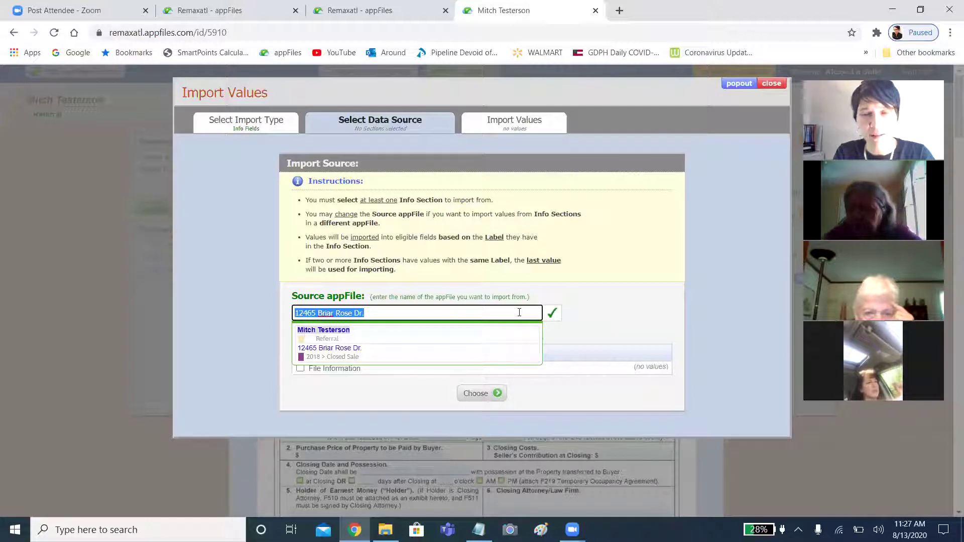
pyautogui.press('BackSpace')
pyautogui.click(627, 309)
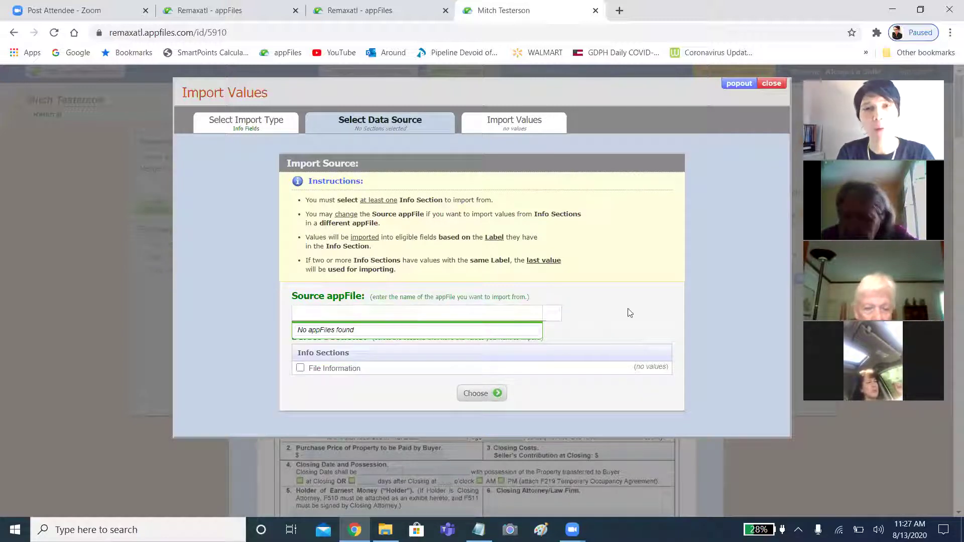
pyautogui.click(458, 314)
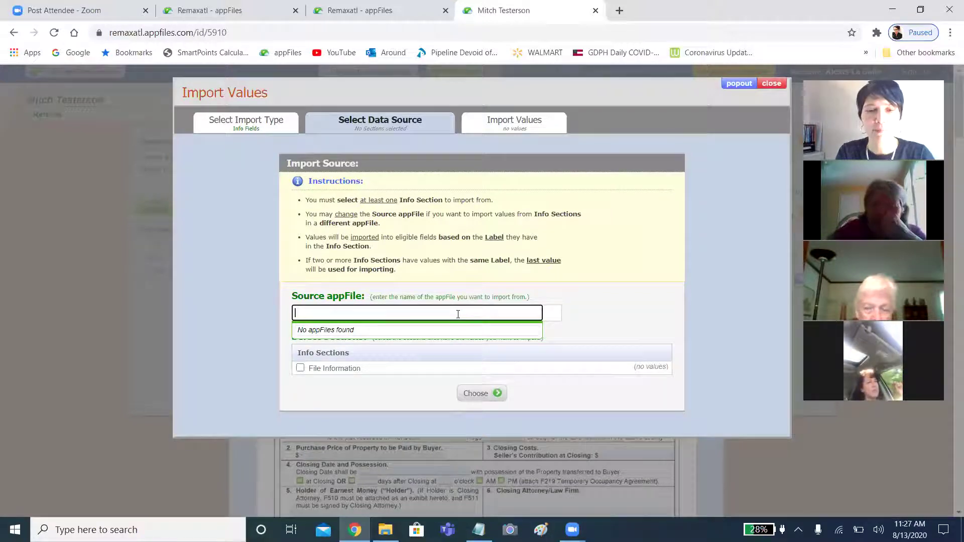
pyautogui.write('407')
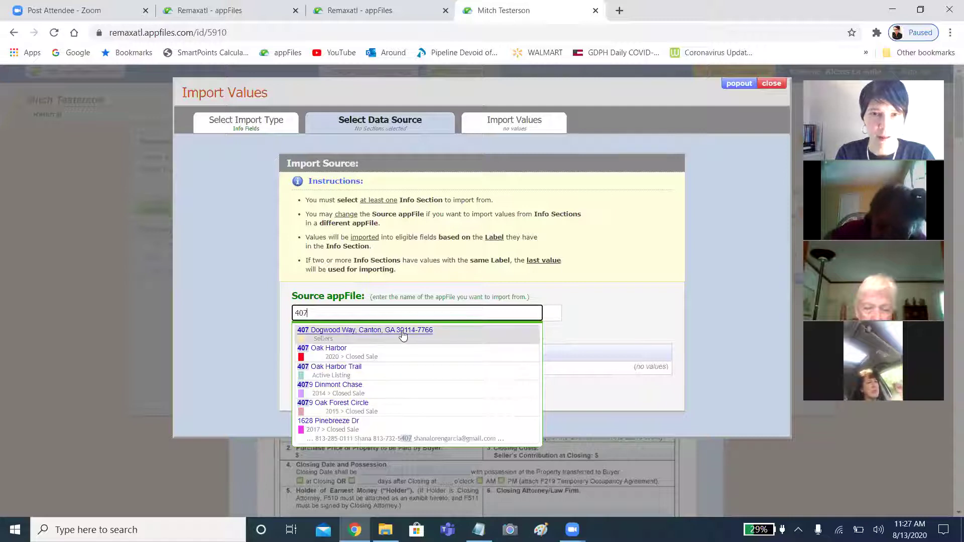
pyautogui.click(403, 334)
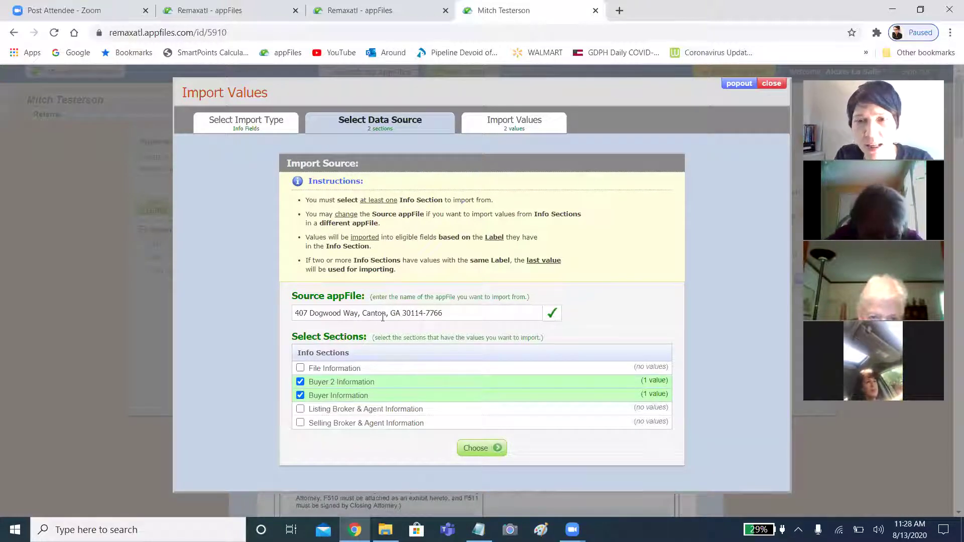
pyautogui.click(244, 129)
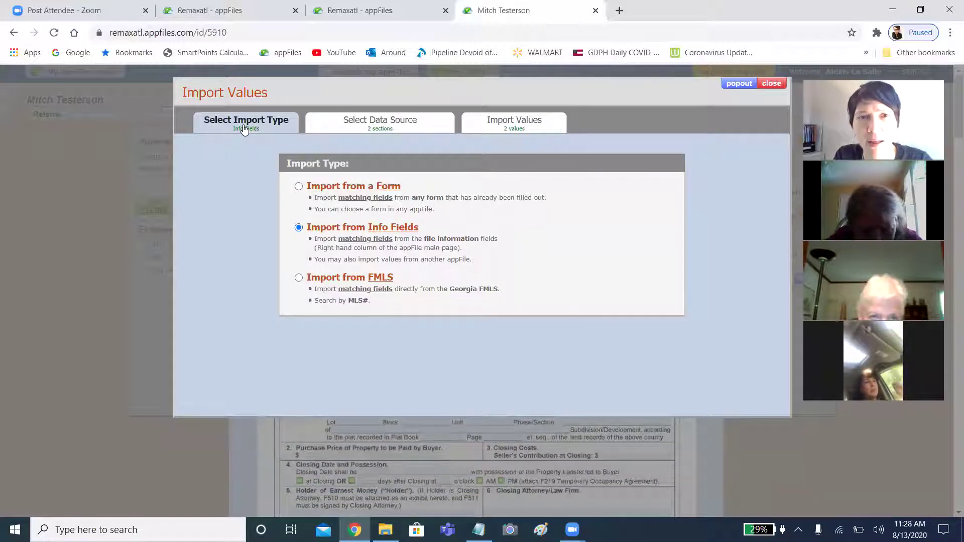
pyautogui.click(298, 188)
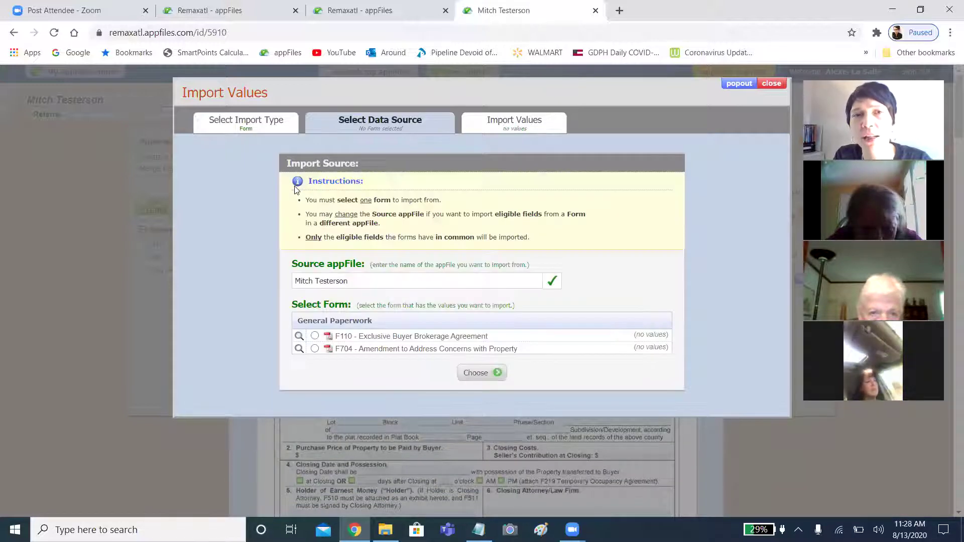
pyautogui.click(391, 281)
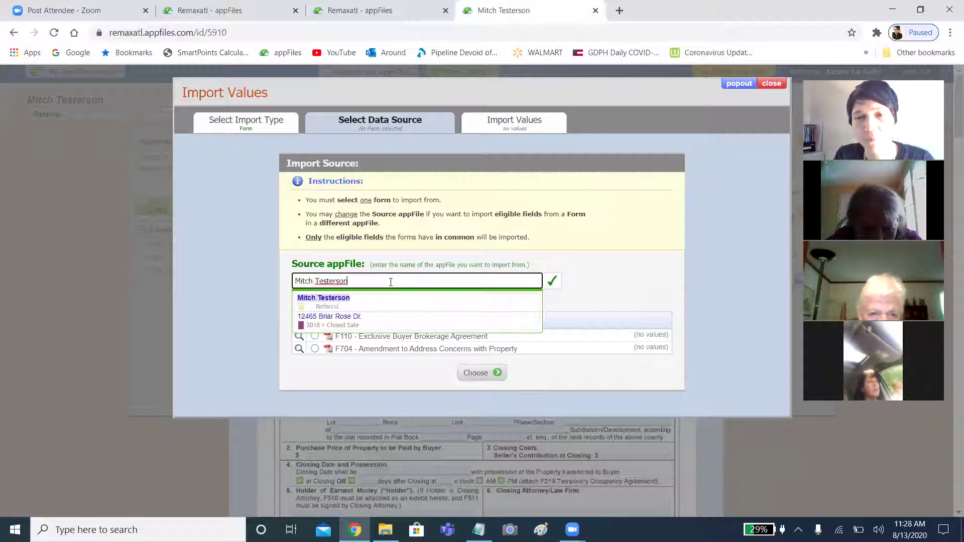
pyautogui.press('BackSpace')
pyautogui.press('BackSpace')
pyautogui.press('BackSpace')
pyautogui.press('BackSpace')
pyautogui.press('BackSpace')
pyautogui.press('BackSpace')
pyautogui.press('BackSpace')
pyautogui.press('BackSpace')
pyautogui.press('BackSpace')
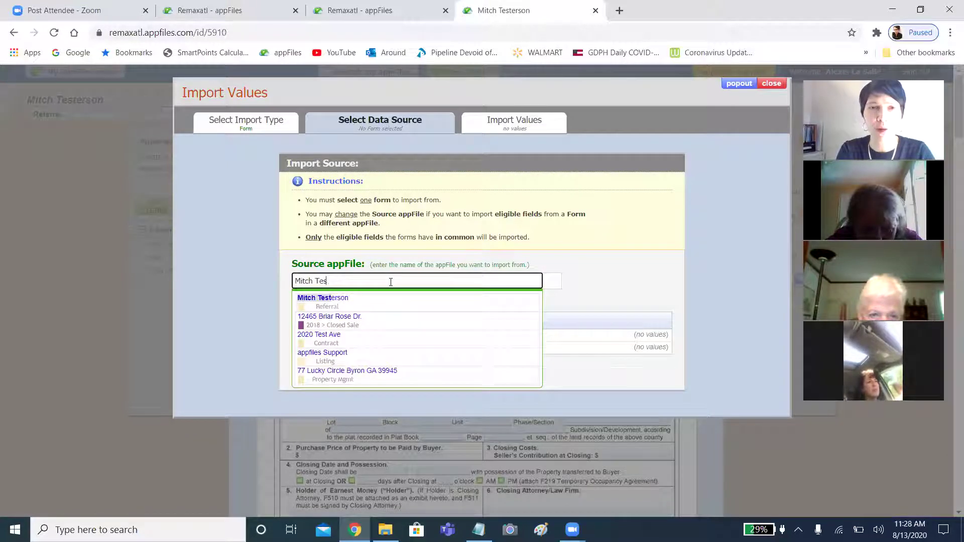
pyautogui.press('BackSpace')
pyautogui.press('BackSpace')
pyautogui.press('BackSpace')
pyautogui.press('BackSpace')
pyautogui.press('BackSpace')
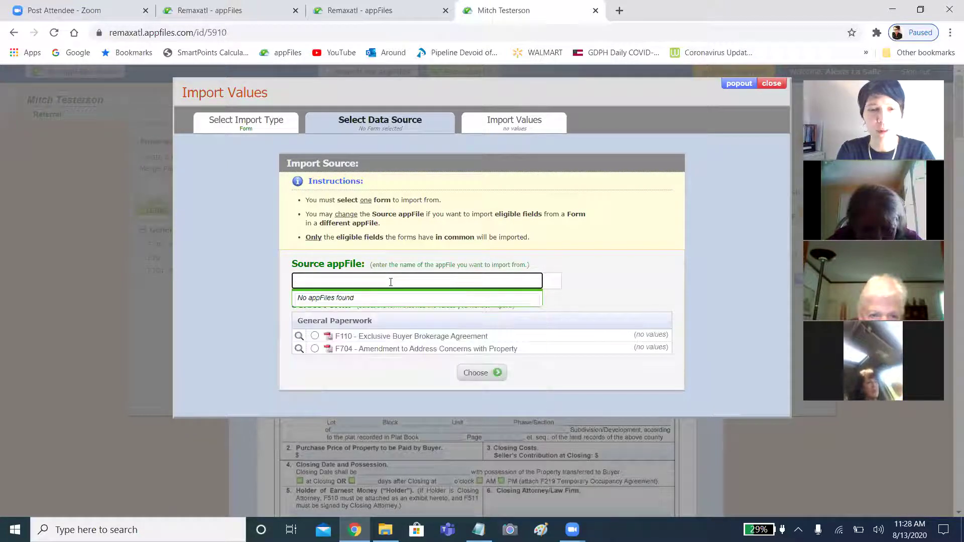
pyautogui.write('407')
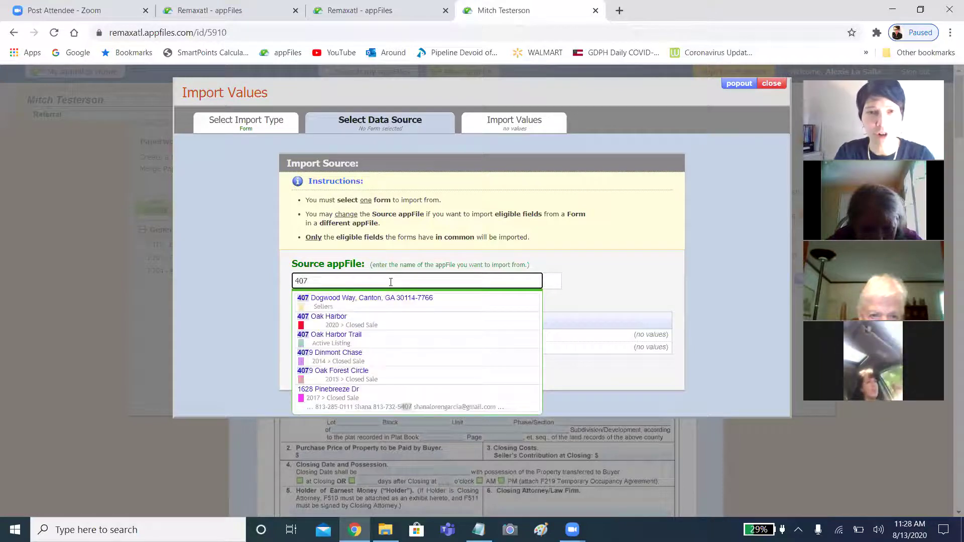
pyautogui.click(366, 299)
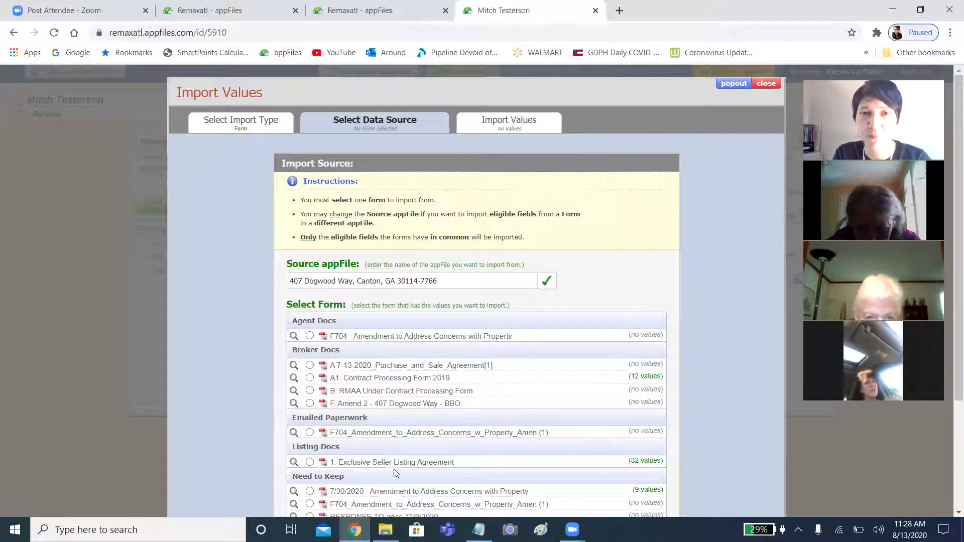
# Scroll the source forms list, then close the Zoom post-attendee browser tab.
pyautogui.scroll(-3, 418, 442)
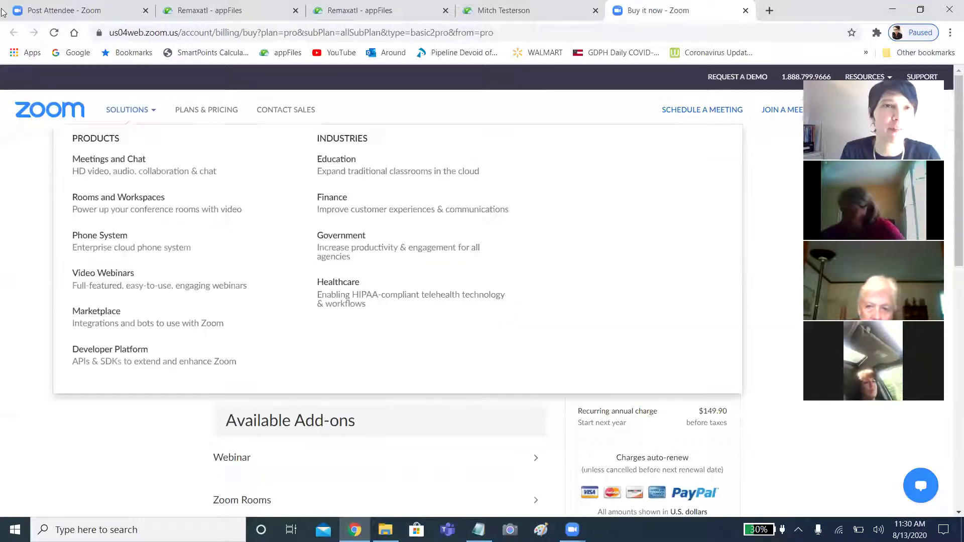
pyautogui.click(68, 7)
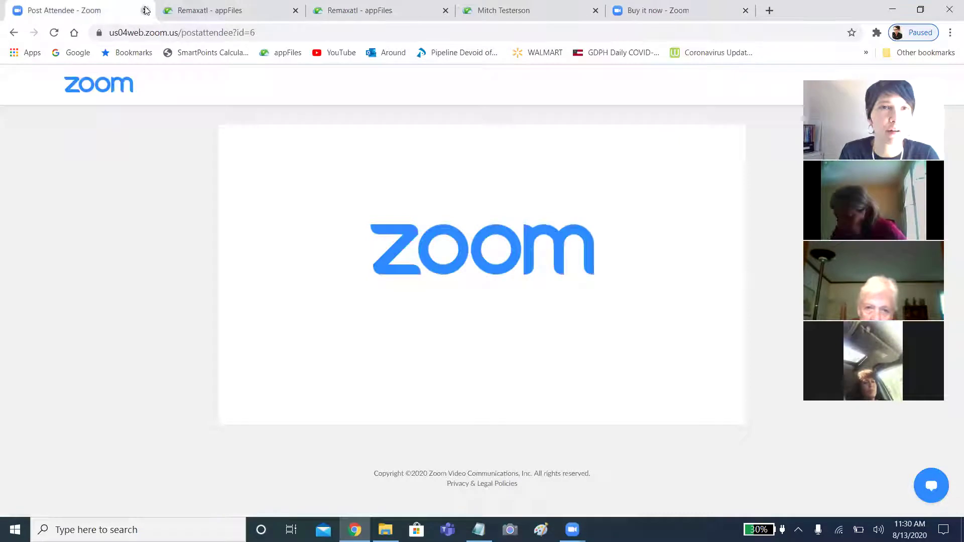
pyautogui.click(146, 10)
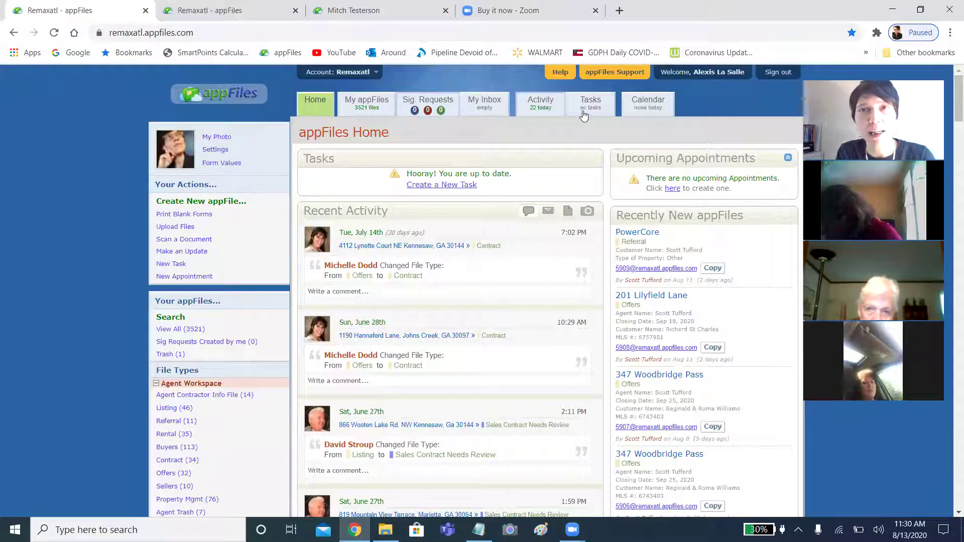
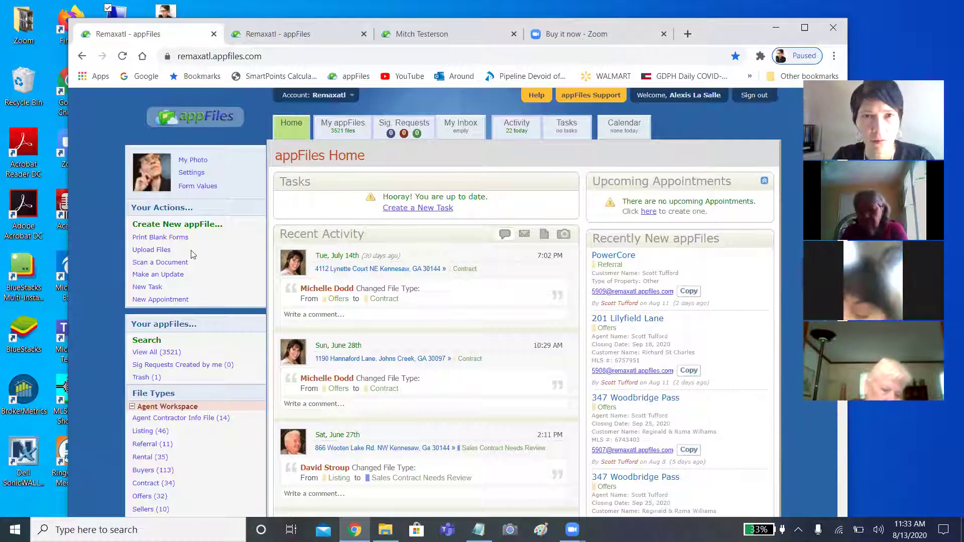
# Search all appFiles for the client's surname and open the matching Referral appFile.
pyautogui.scroll(-1, 627, 479)
pyautogui.scroll(1, 627, 480)
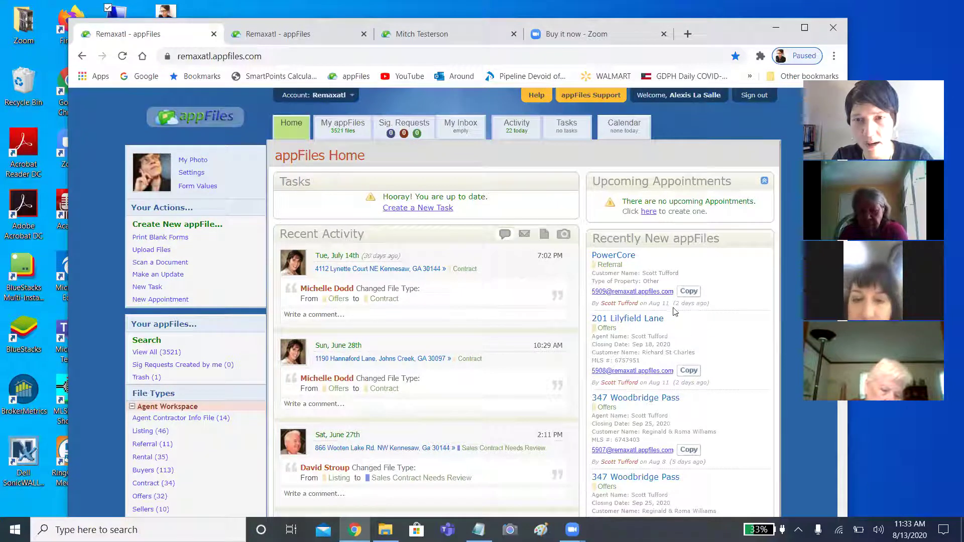
pyautogui.click(146, 340)
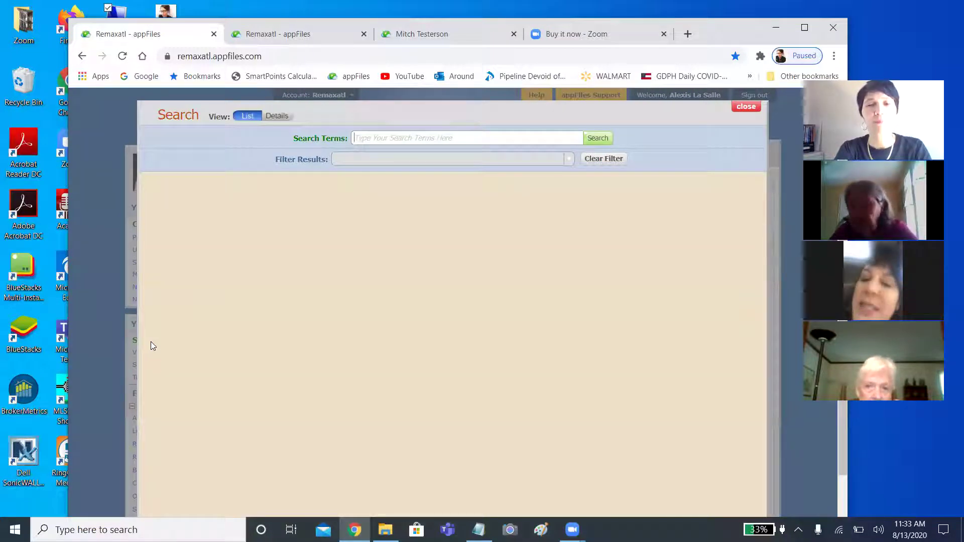
pyautogui.write('te')
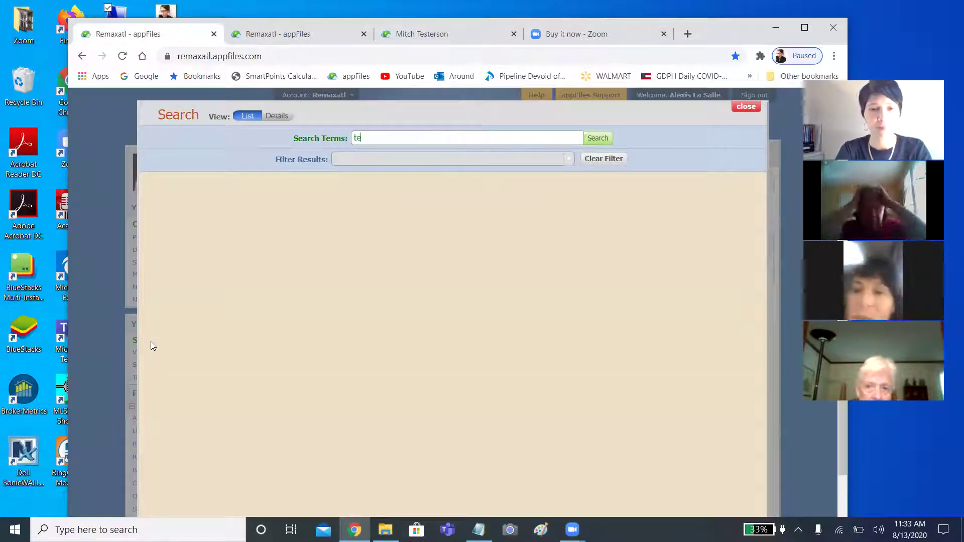
pyautogui.write('sterson')
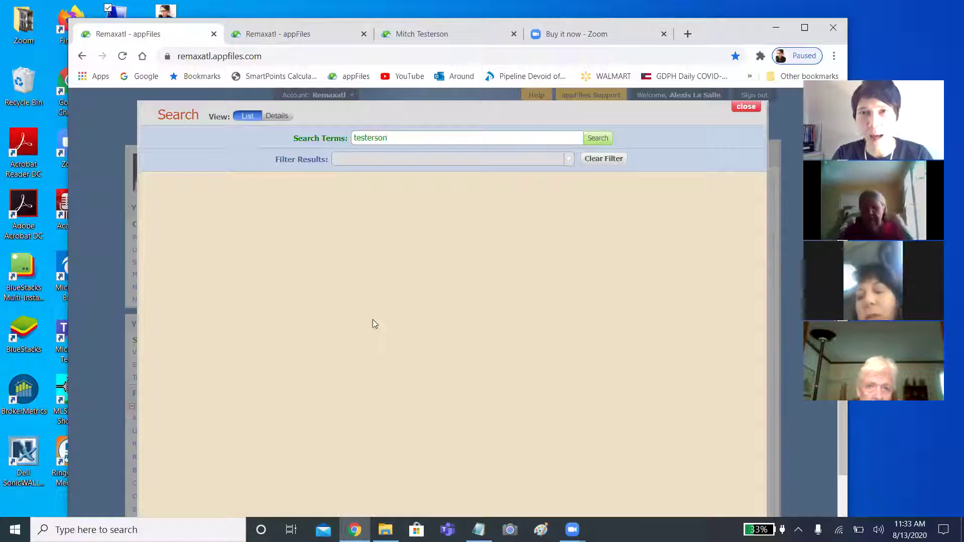
pyautogui.click(603, 140)
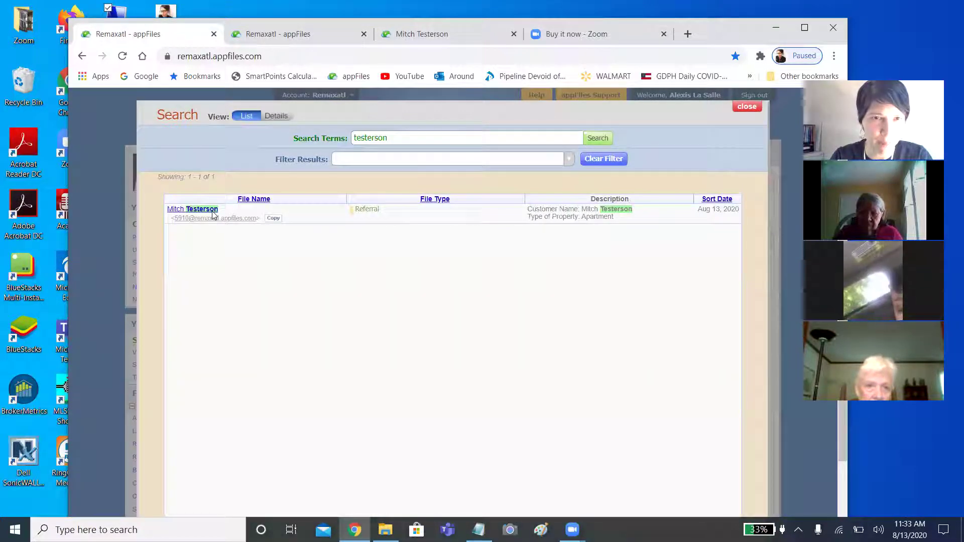
pyautogui.click(213, 211)
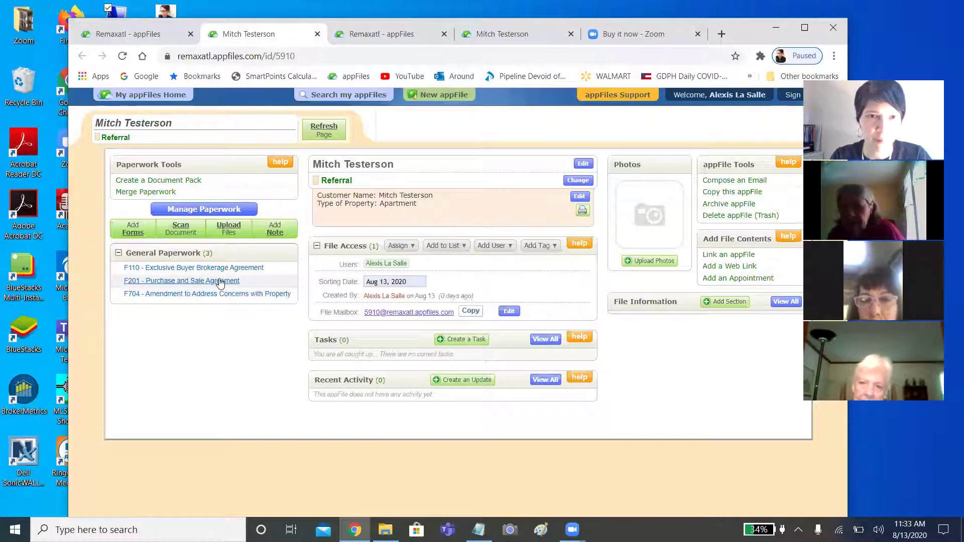
# Open F201 Purchase and Sale Agreement and choose Georgia FMLS as the import source.
pyautogui.click(221, 283)
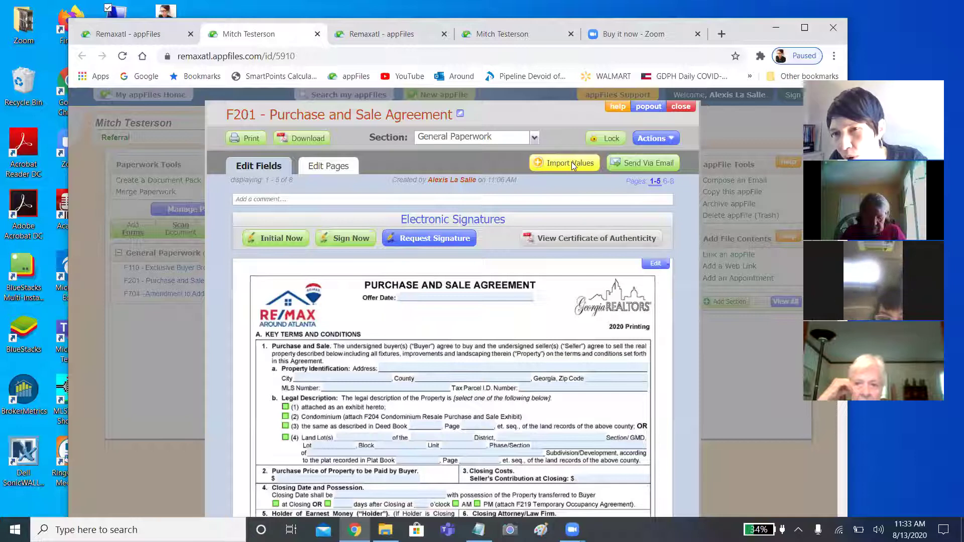
pyautogui.click(572, 163)
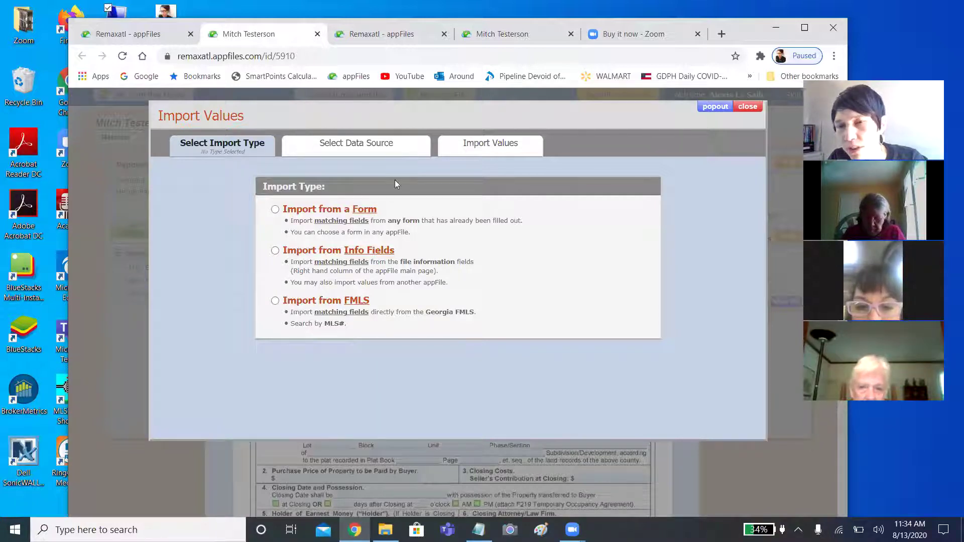
pyautogui.click(274, 301)
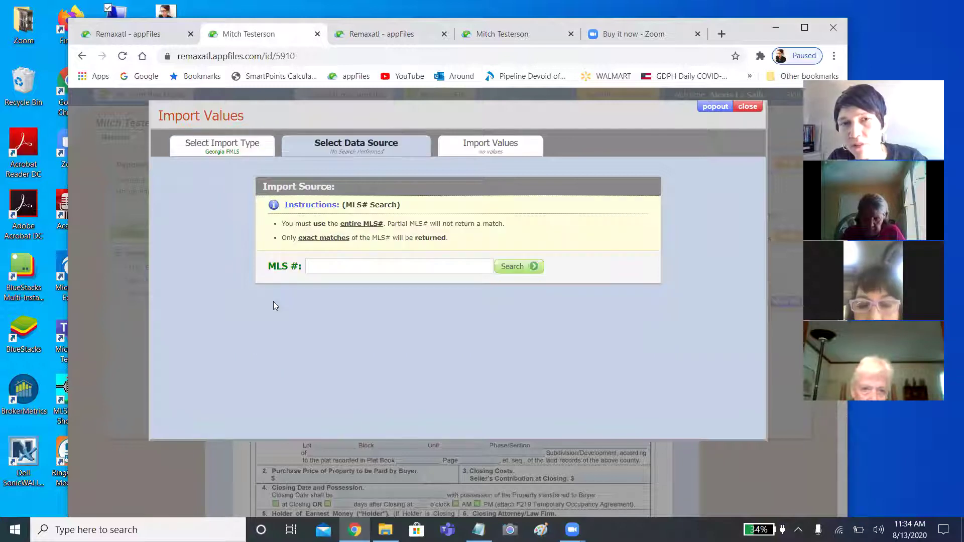
pyautogui.click(340, 265)
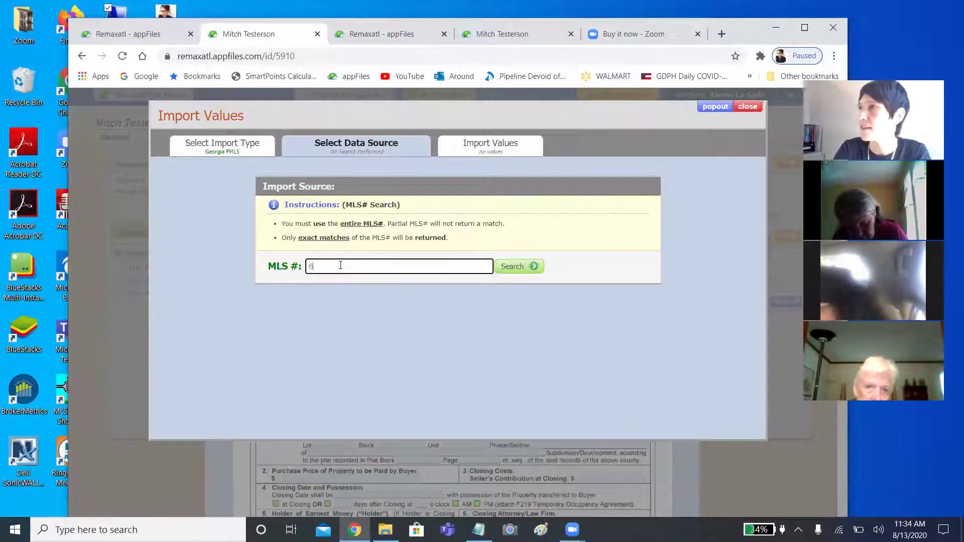
pyautogui.write('1')
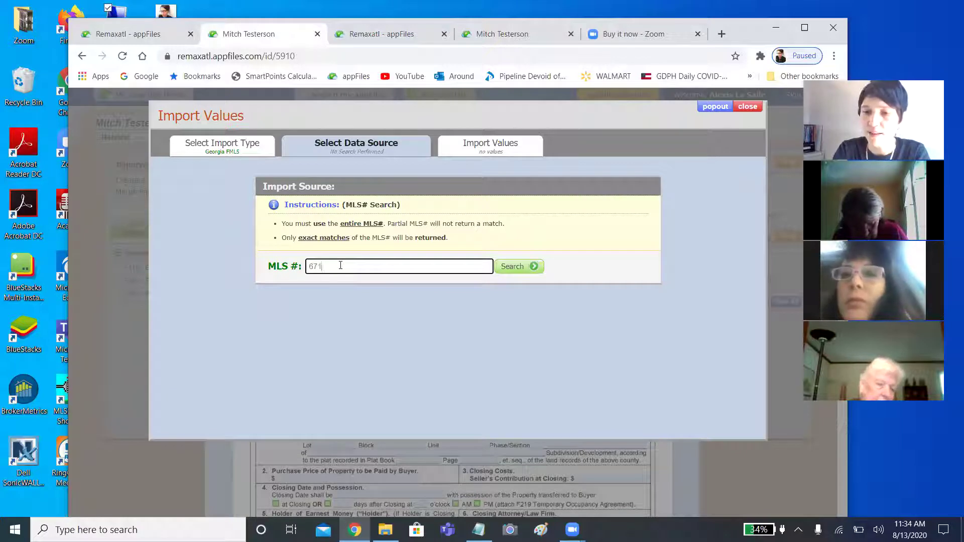
pyautogui.write('7306')
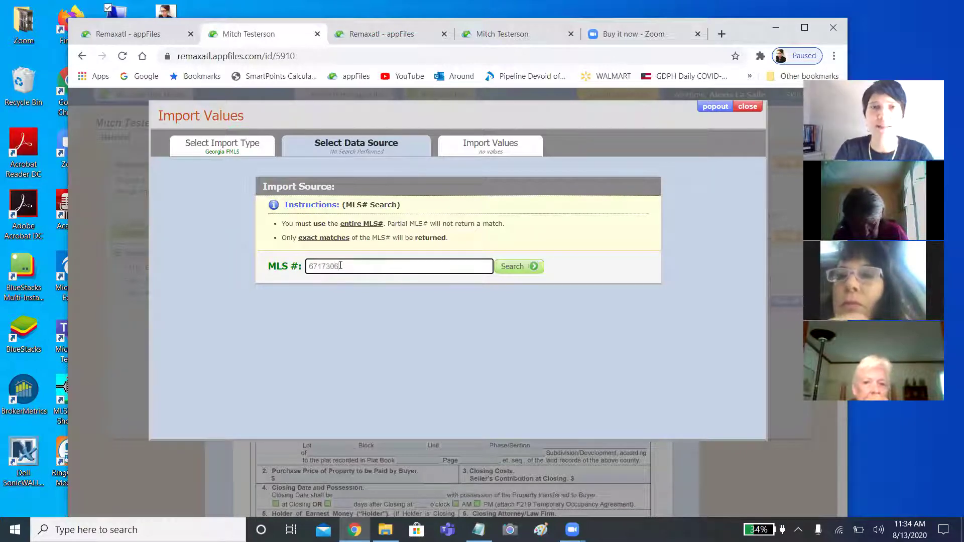
pyautogui.click(528, 265)
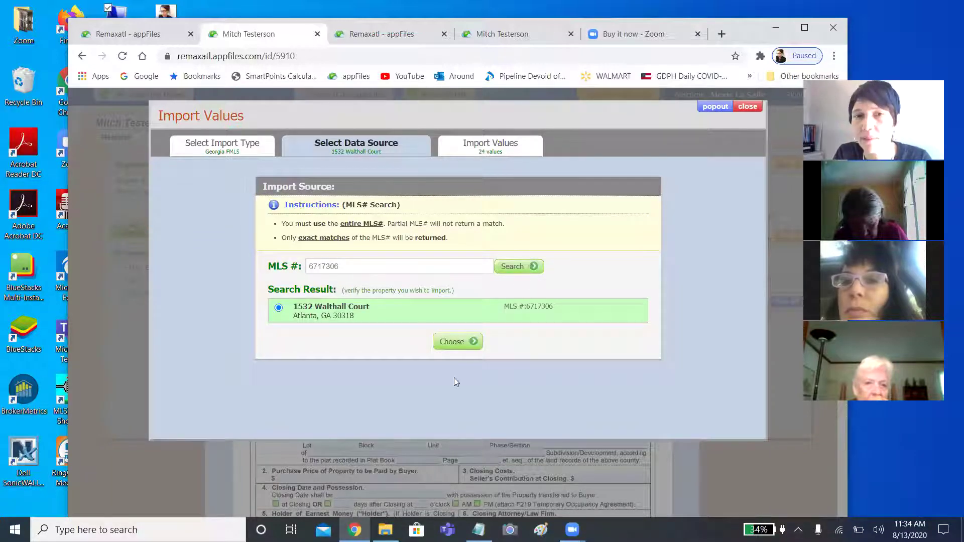
pyautogui.click(454, 344)
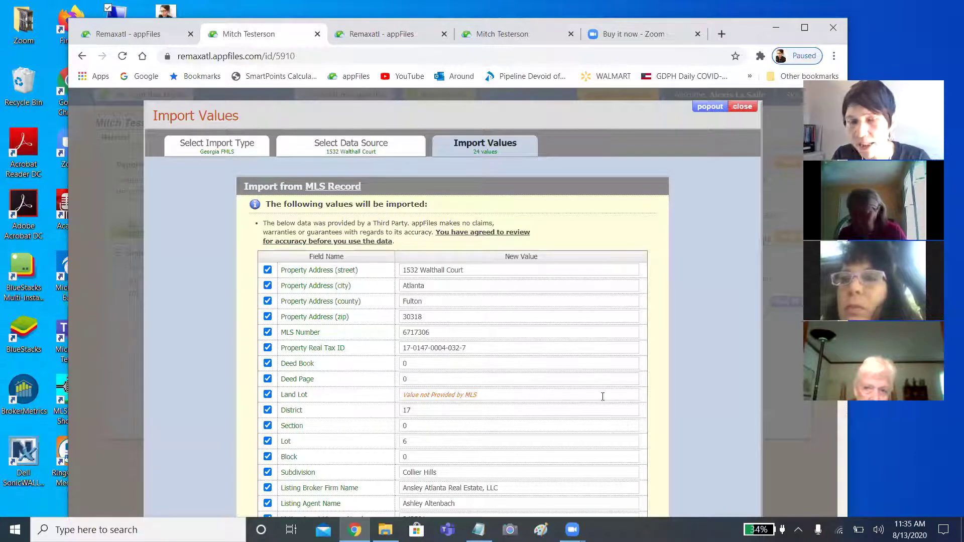
pyautogui.scroll(-5, 568, 383)
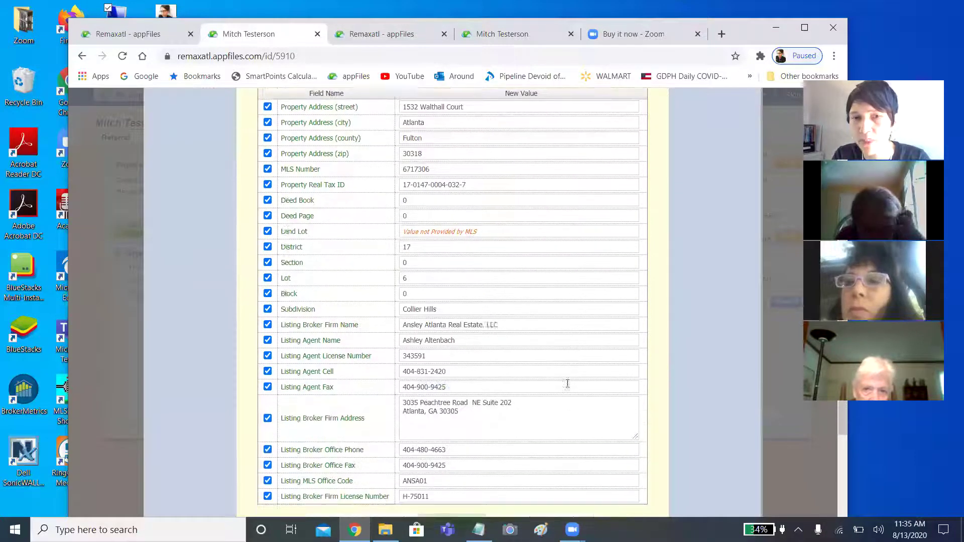
pyautogui.scroll(-2, 567, 383)
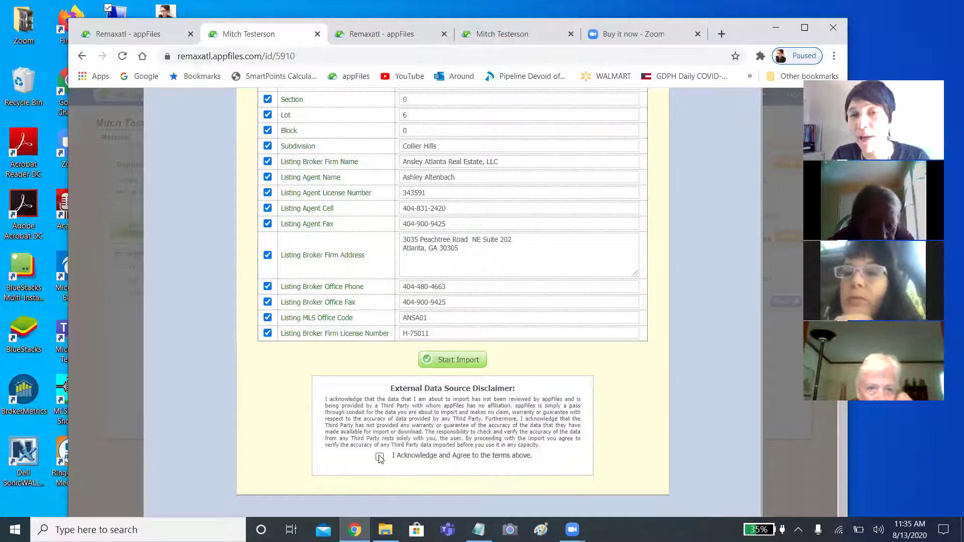
pyautogui.click(380, 457)
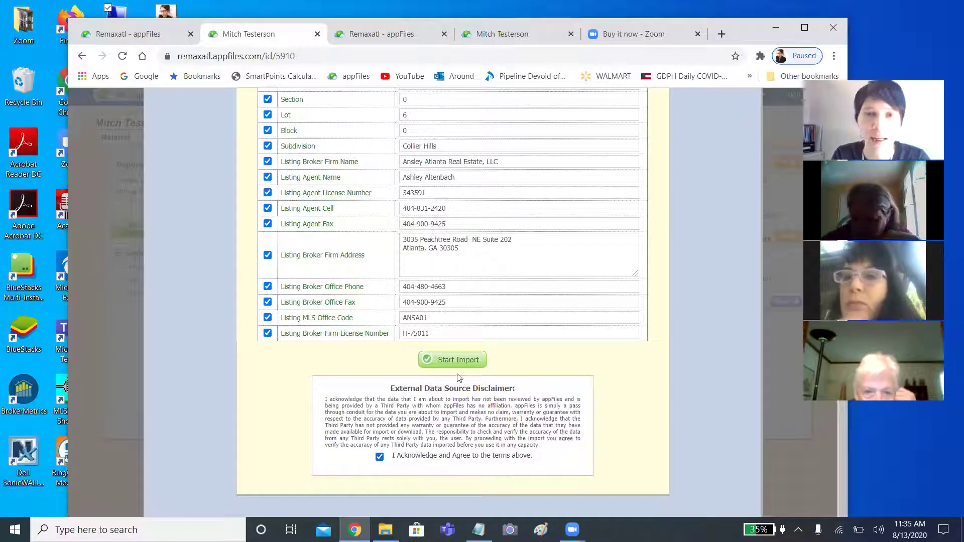
pyautogui.click(445, 361)
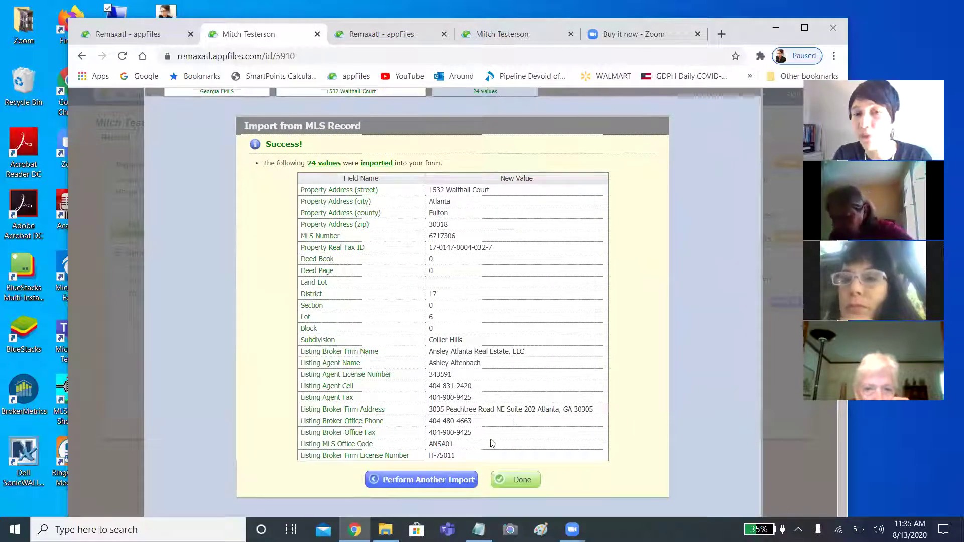
# Close the Import Values dialog, reload the appFile page, and reopen the F201 agreement.
pyautogui.click(425, 481)
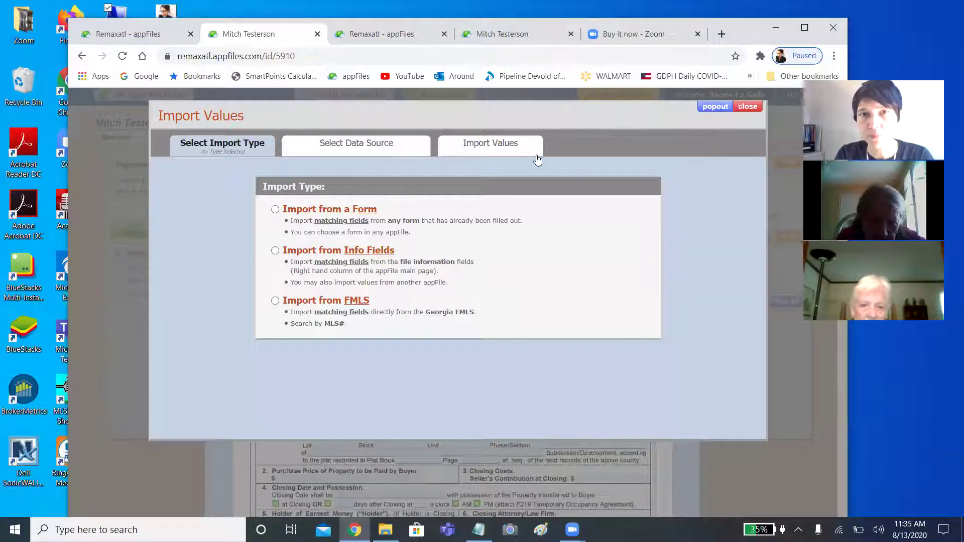
pyautogui.click(753, 108)
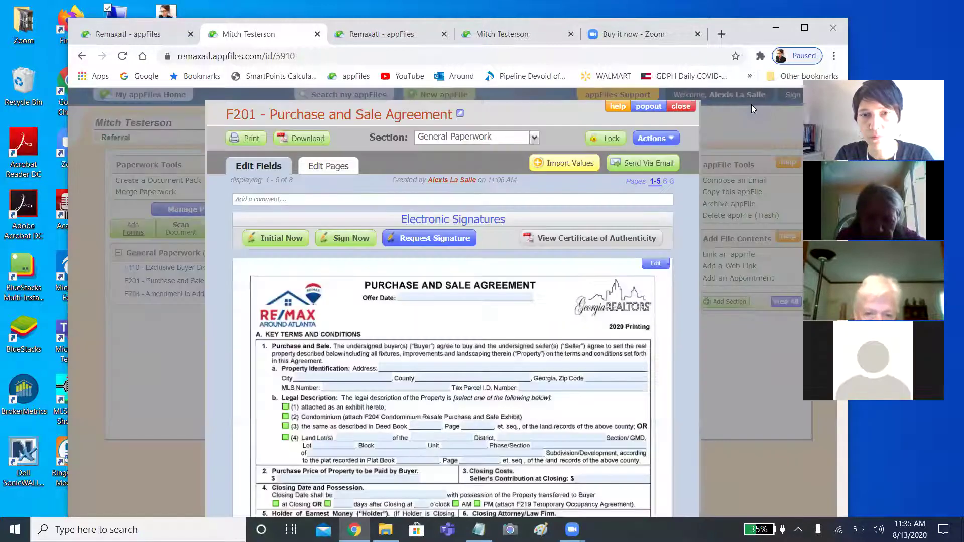
pyautogui.press('super+Tab')
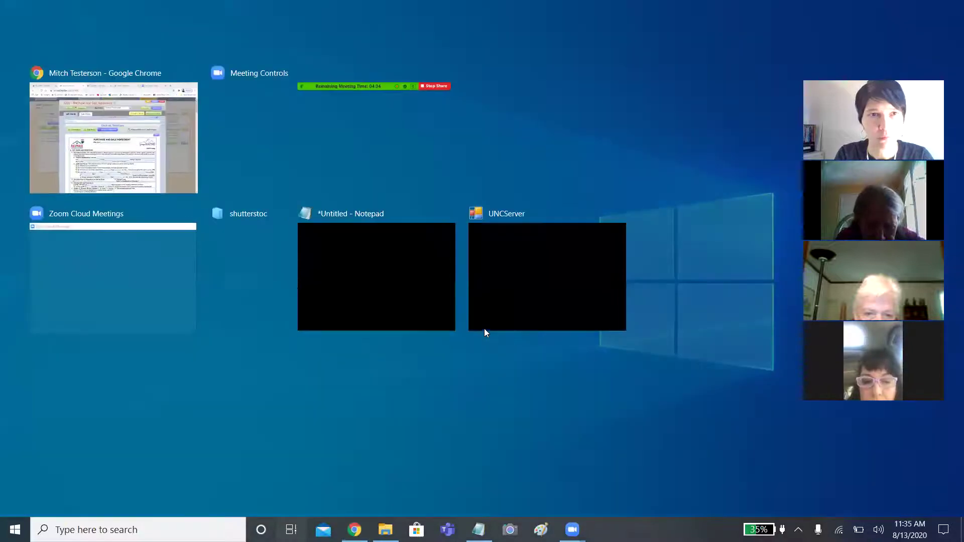
pyautogui.click(185, 165)
pyautogui.scroll(-15, 342, 348)
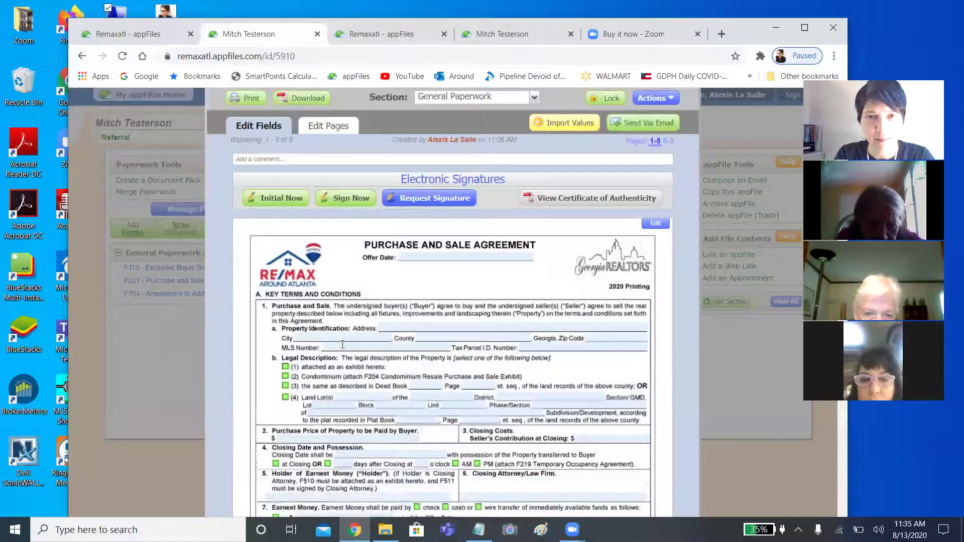
pyautogui.scroll(15, 342, 348)
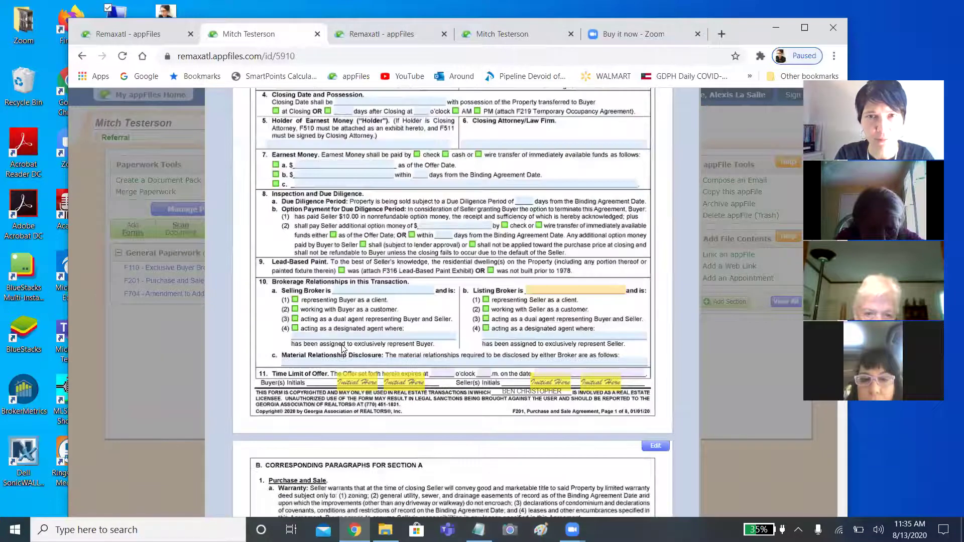
pyautogui.click(123, 56)
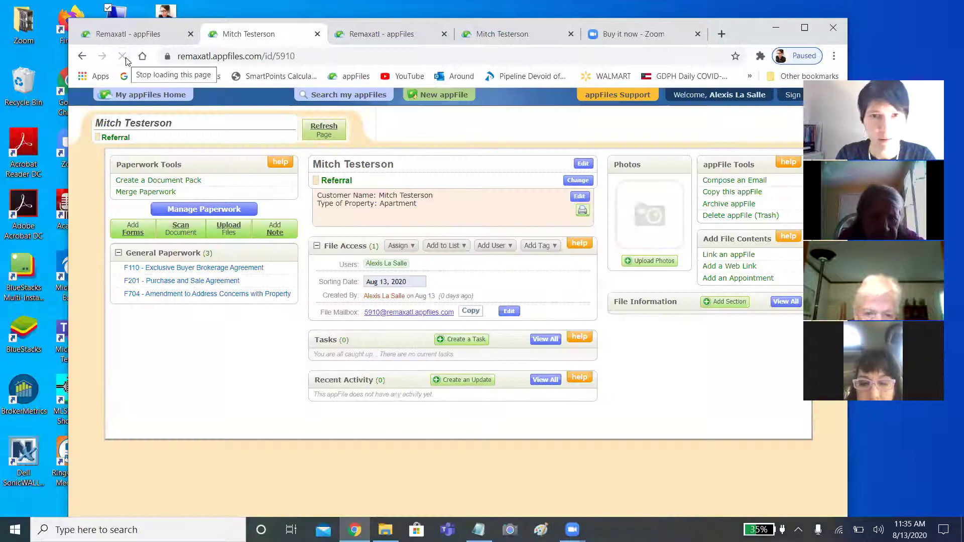
pyautogui.click(197, 284)
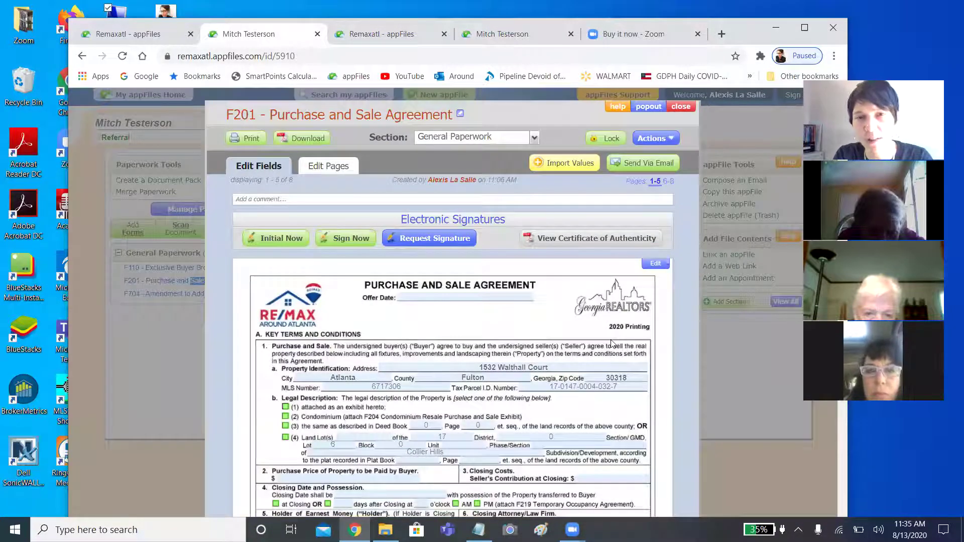
# Review page 1, then pages 6–8 showing Ansley Atlanta Real Estate, LLC as listing broker.
pyautogui.scroll(-3, 612, 343)
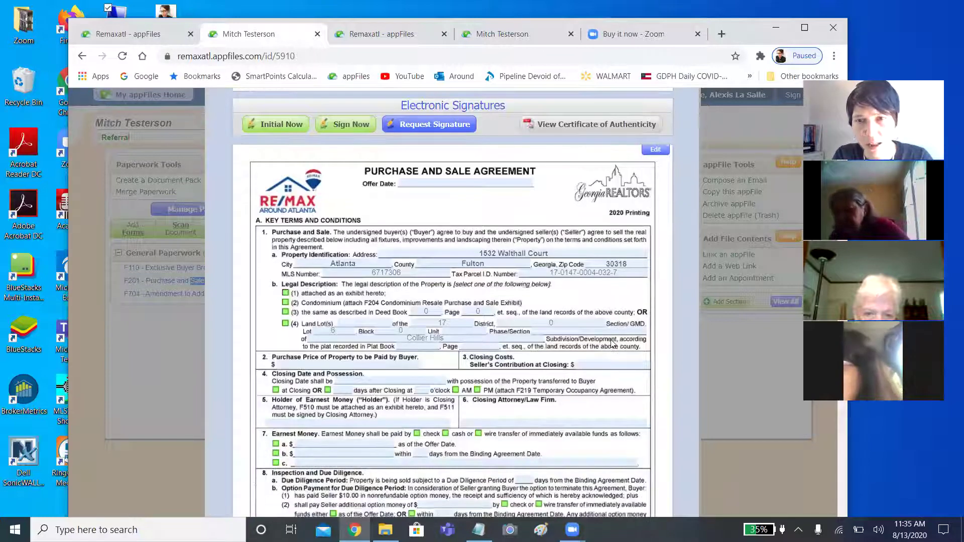
pyautogui.scroll(-1, 611, 343)
pyautogui.scroll(-1, 611, 344)
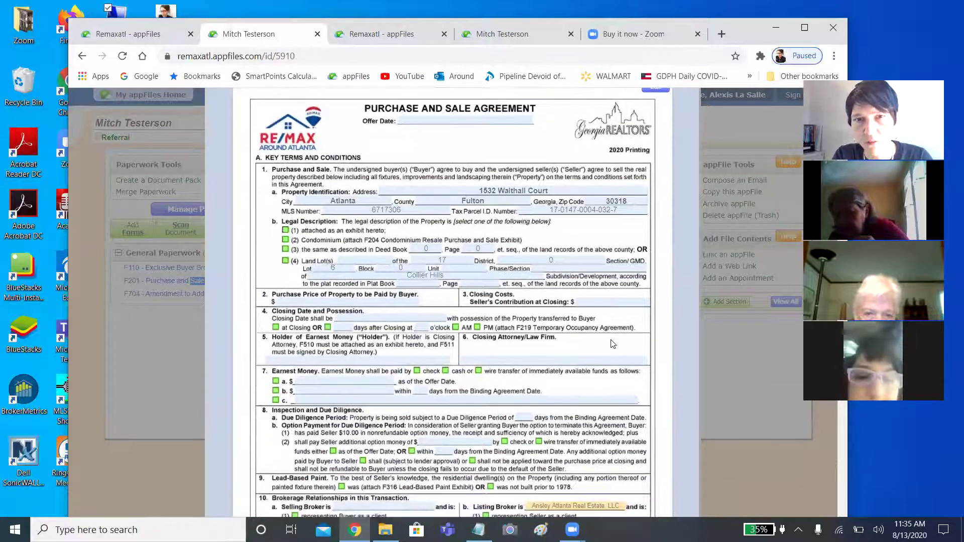
pyautogui.scroll(-3, 612, 343)
pyautogui.scroll(-3, 611, 344)
pyautogui.scroll(8, 610, 339)
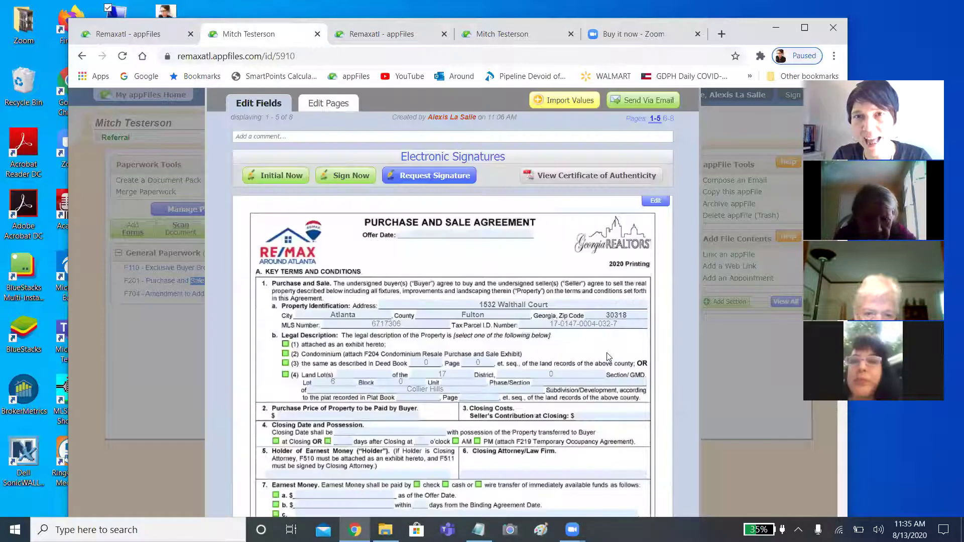
pyautogui.click(669, 119)
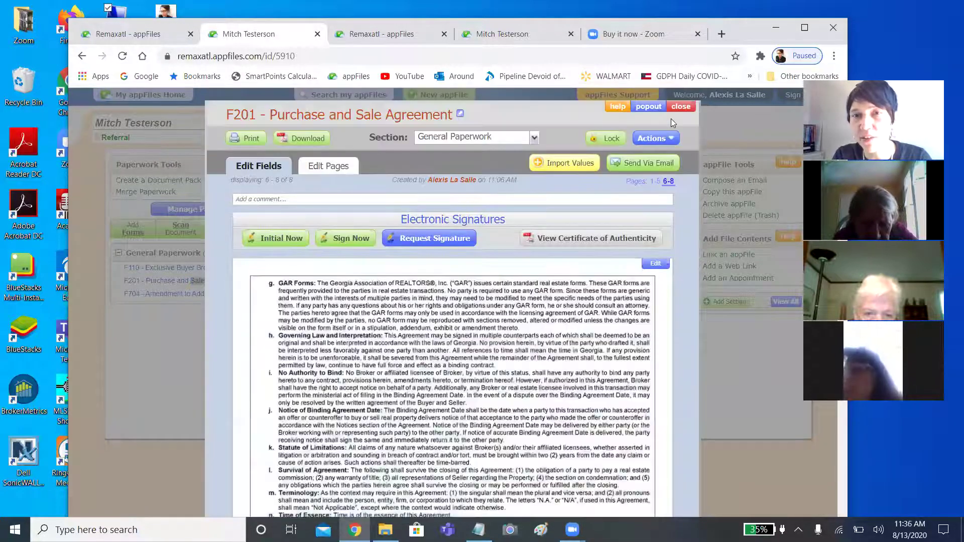
pyautogui.scroll(-15, 548, 308)
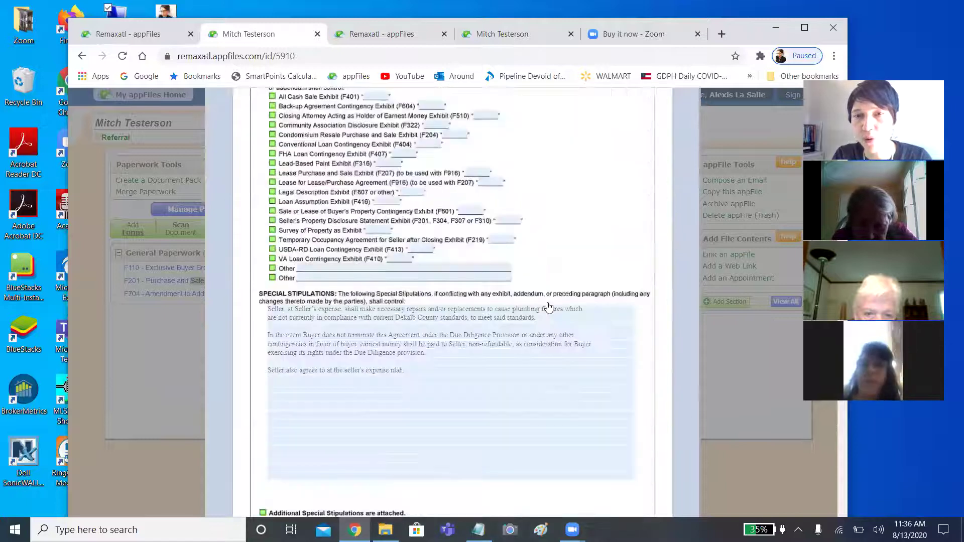
pyautogui.scroll(-10, 548, 307)
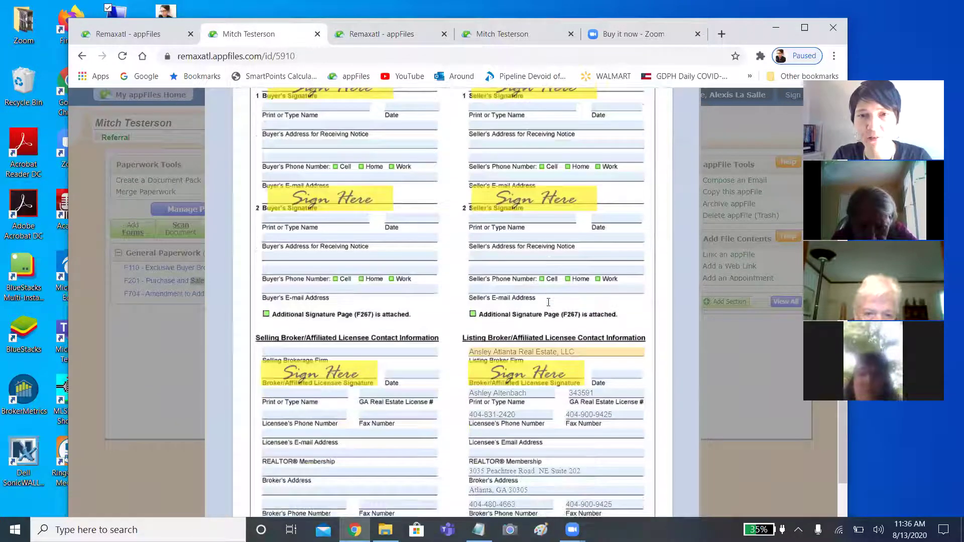
pyautogui.scroll(-4, 548, 302)
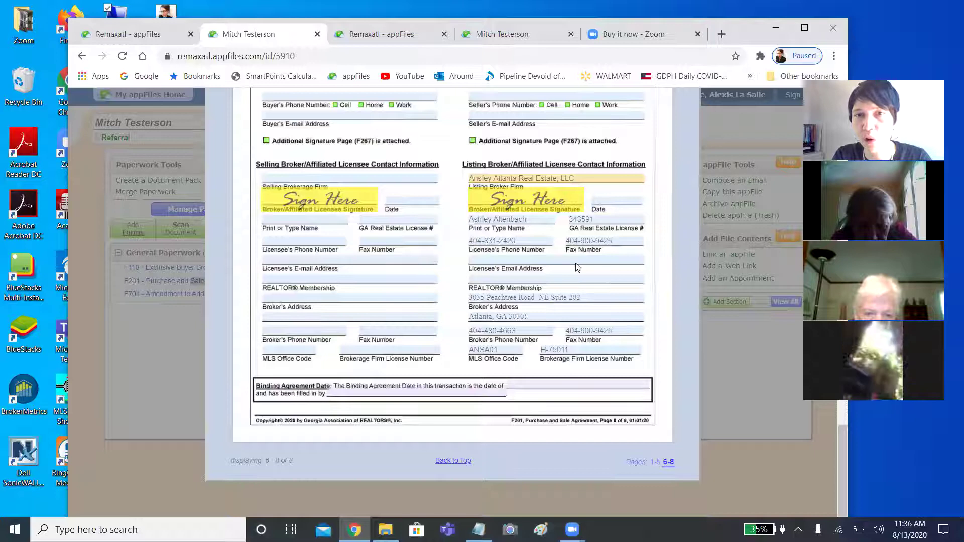